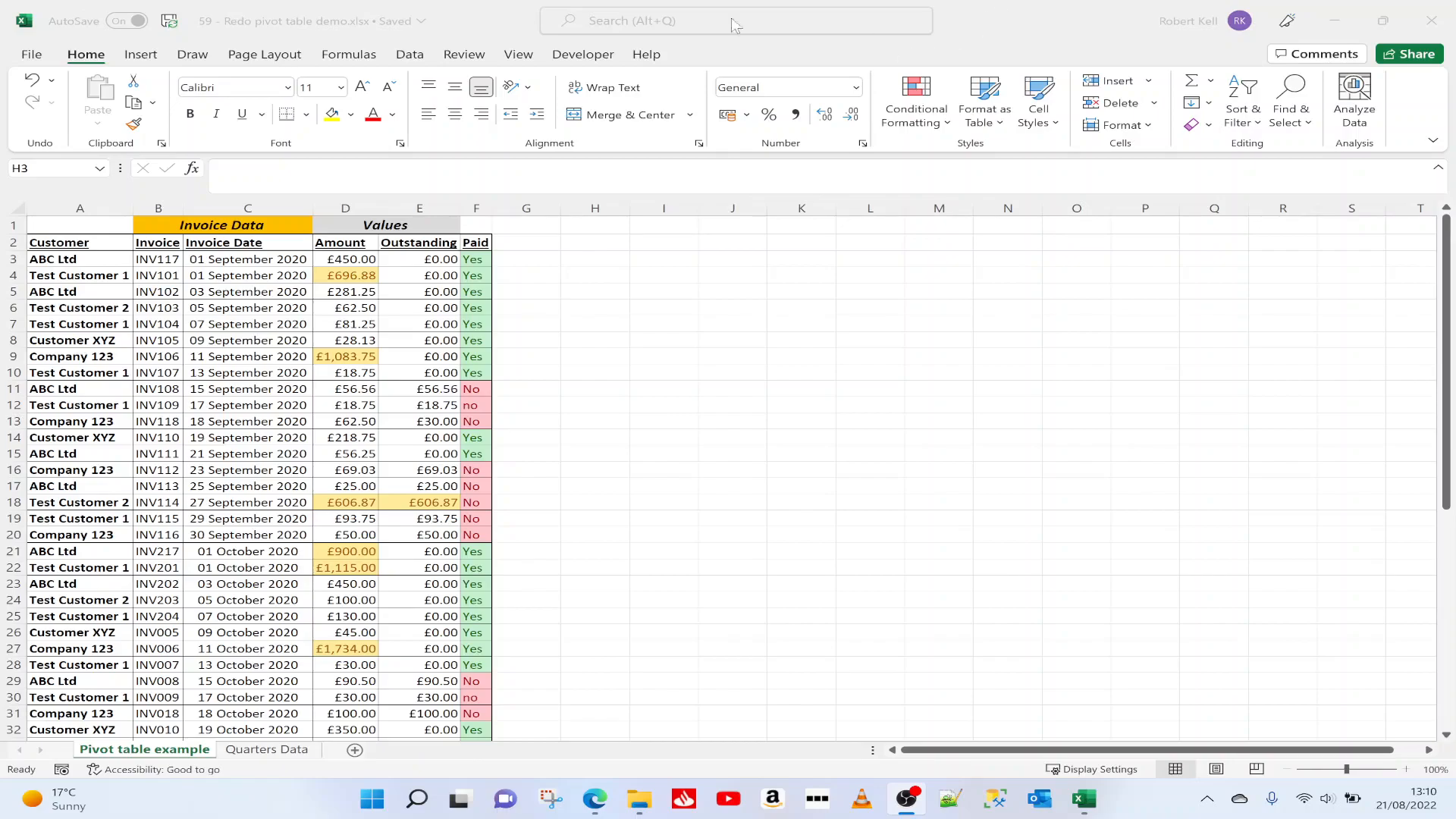
click(542, 325)
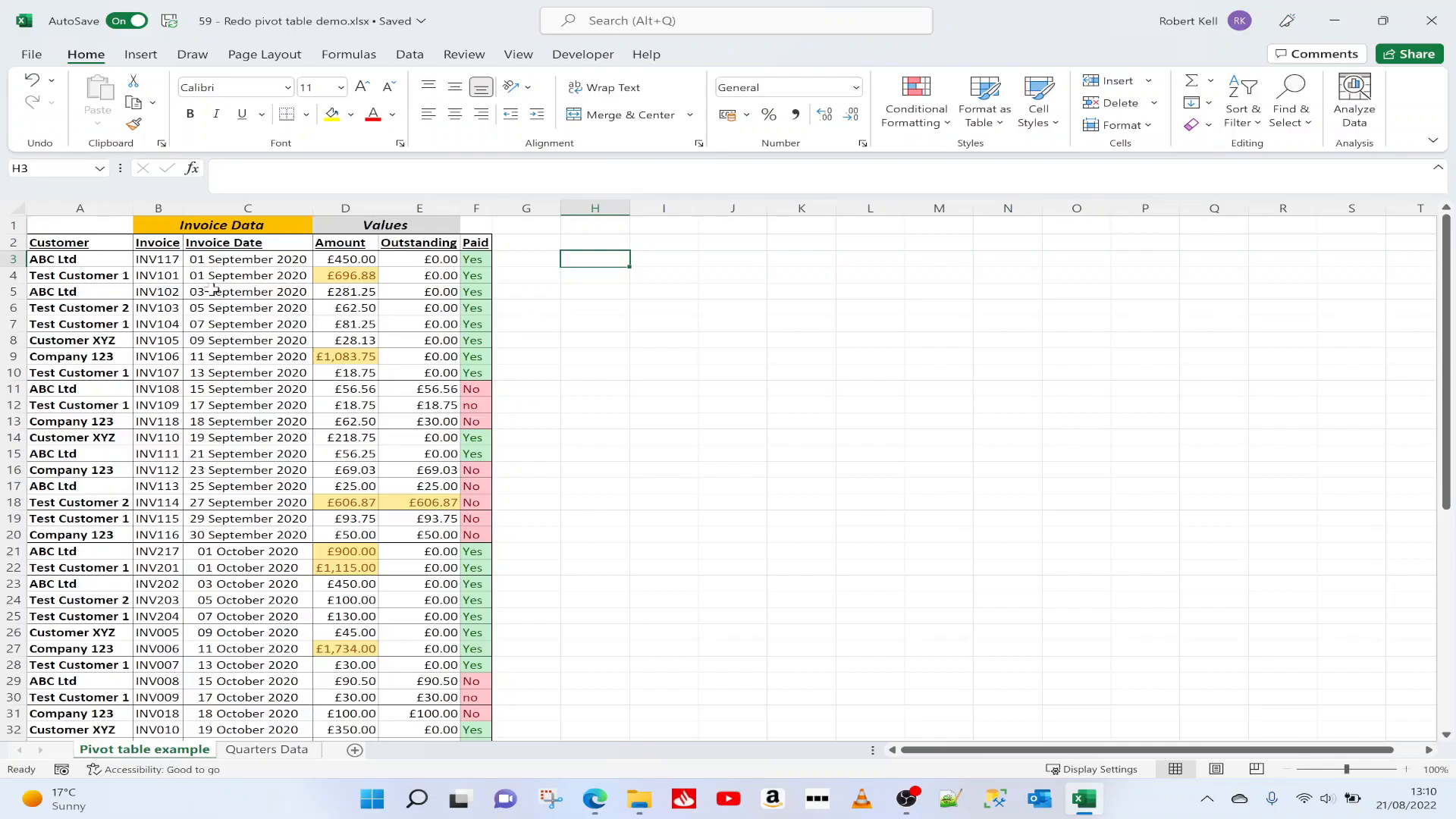
click(232, 372)
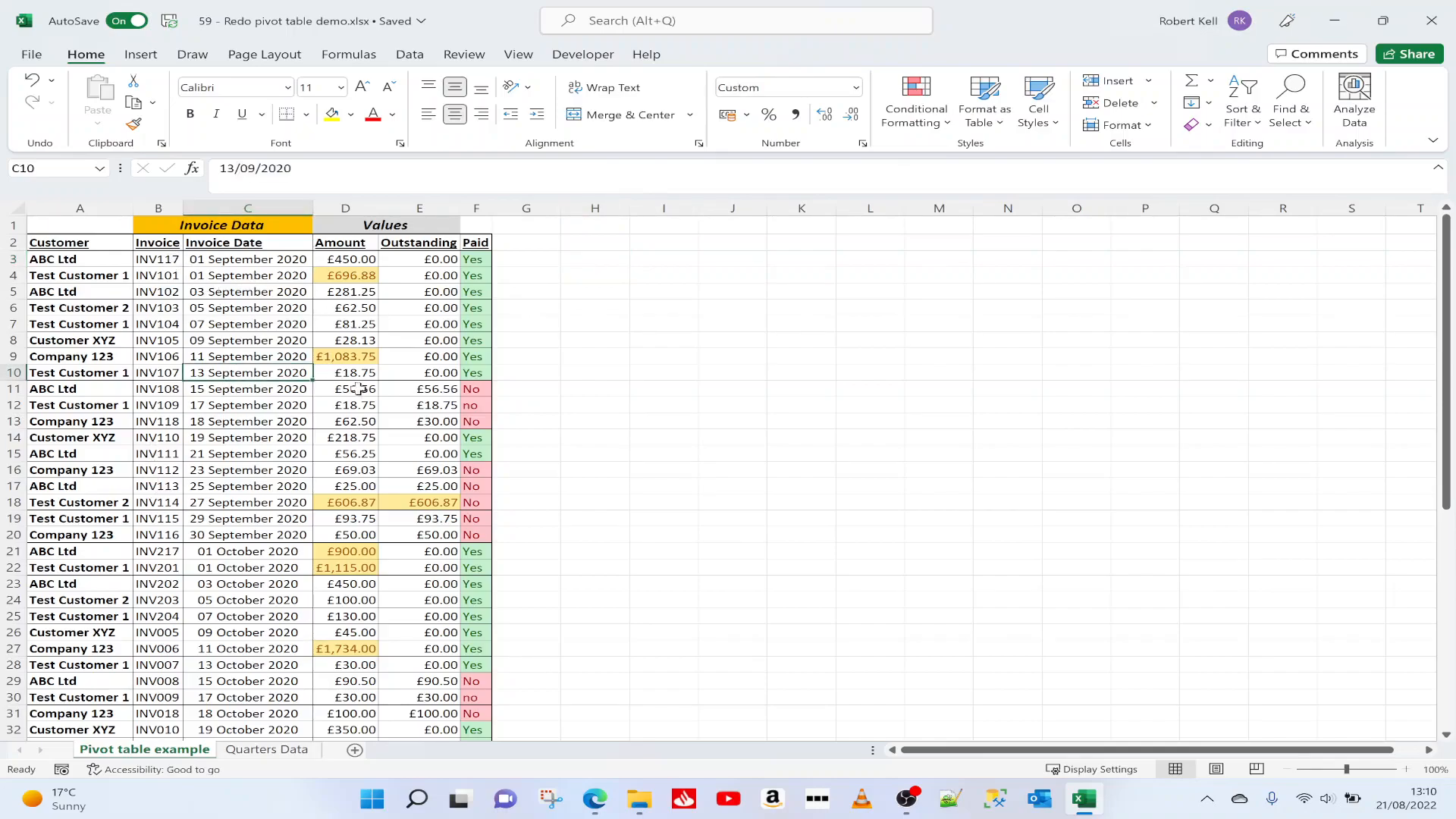
click(616, 321)
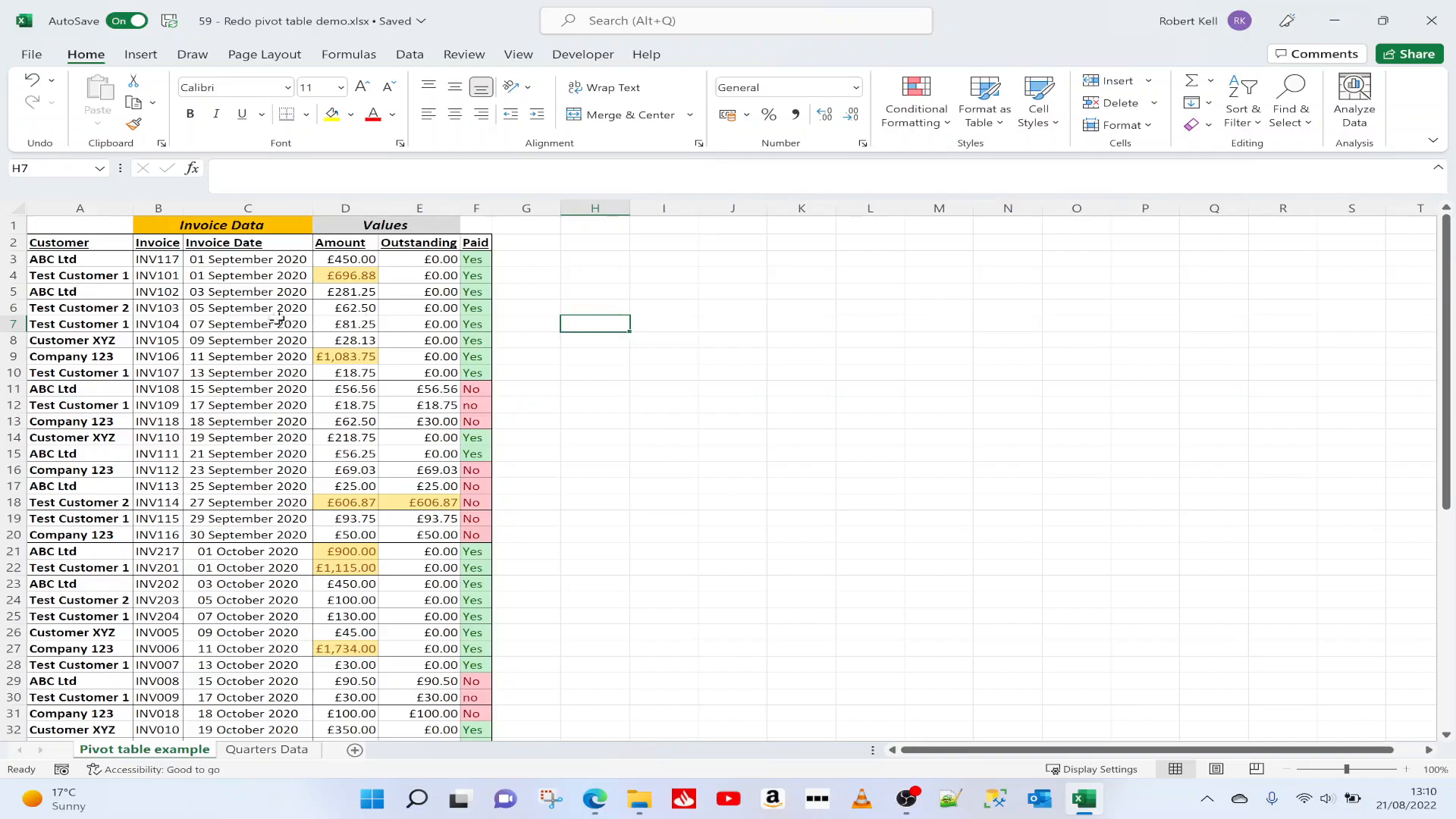
click(251, 325)
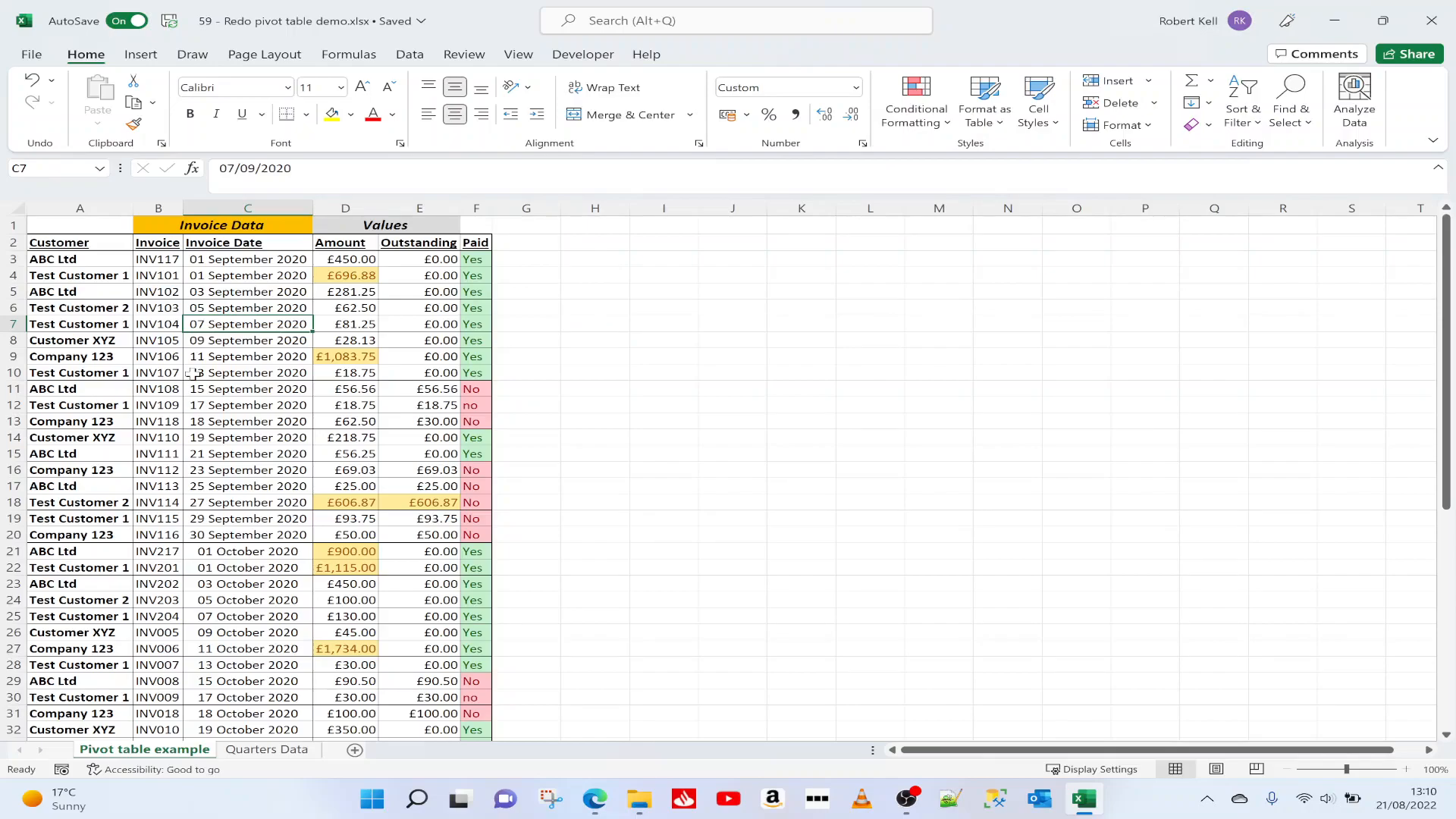
click(641, 308)
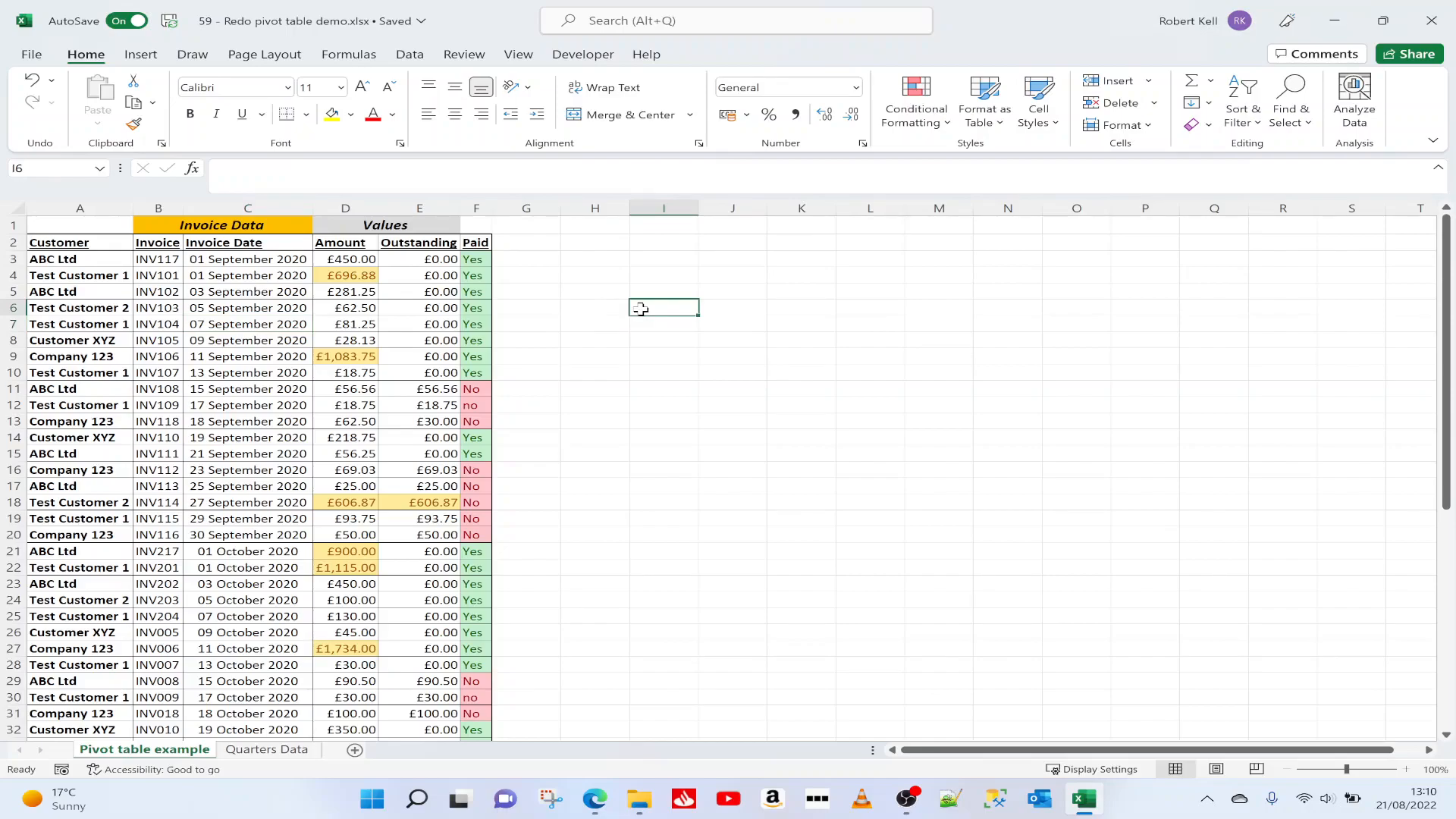
Step: Start a PivotTable from cell C6 inside the invoice data, check its source range and cancel it
click(267, 309)
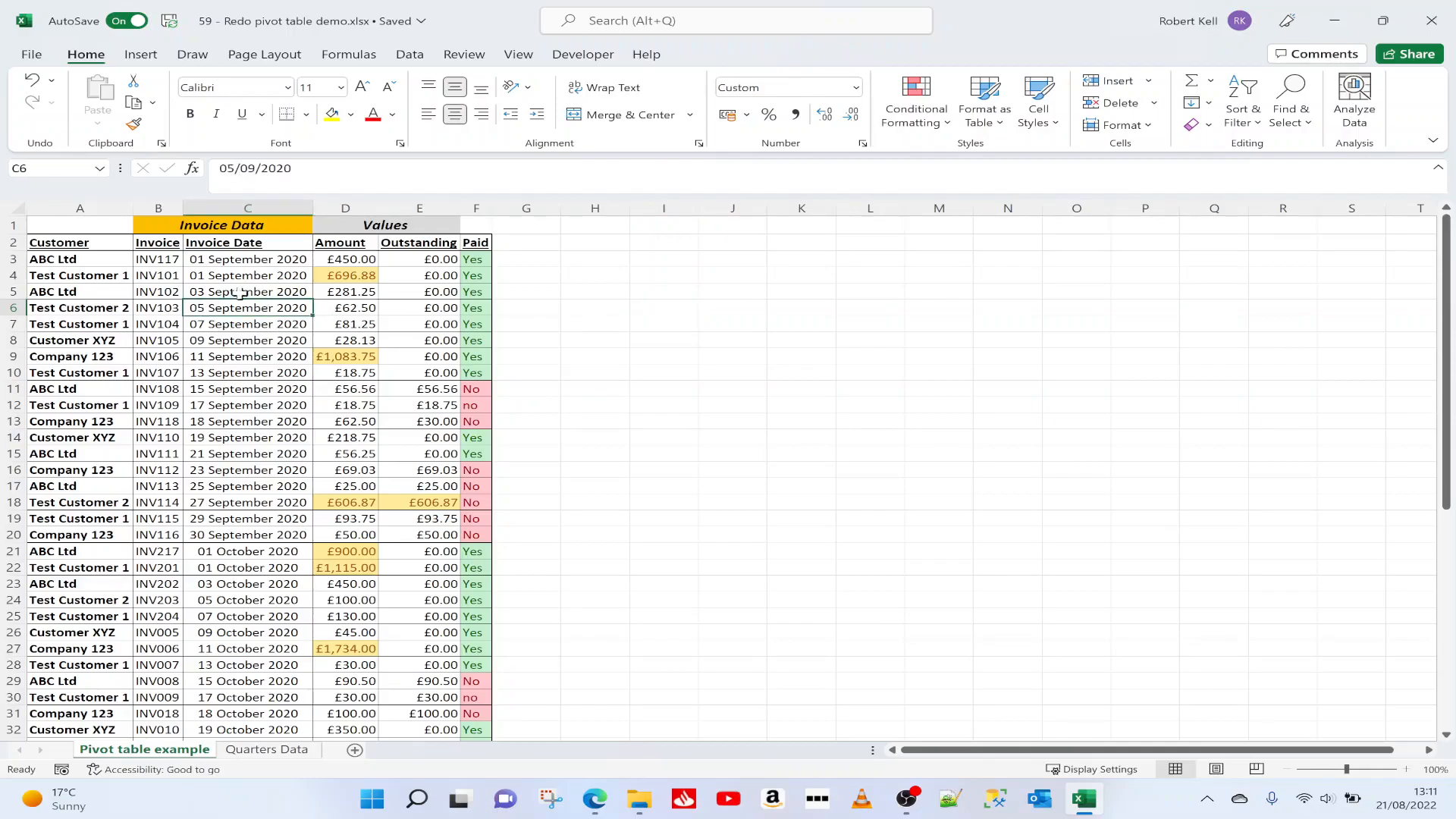
click(141, 55)
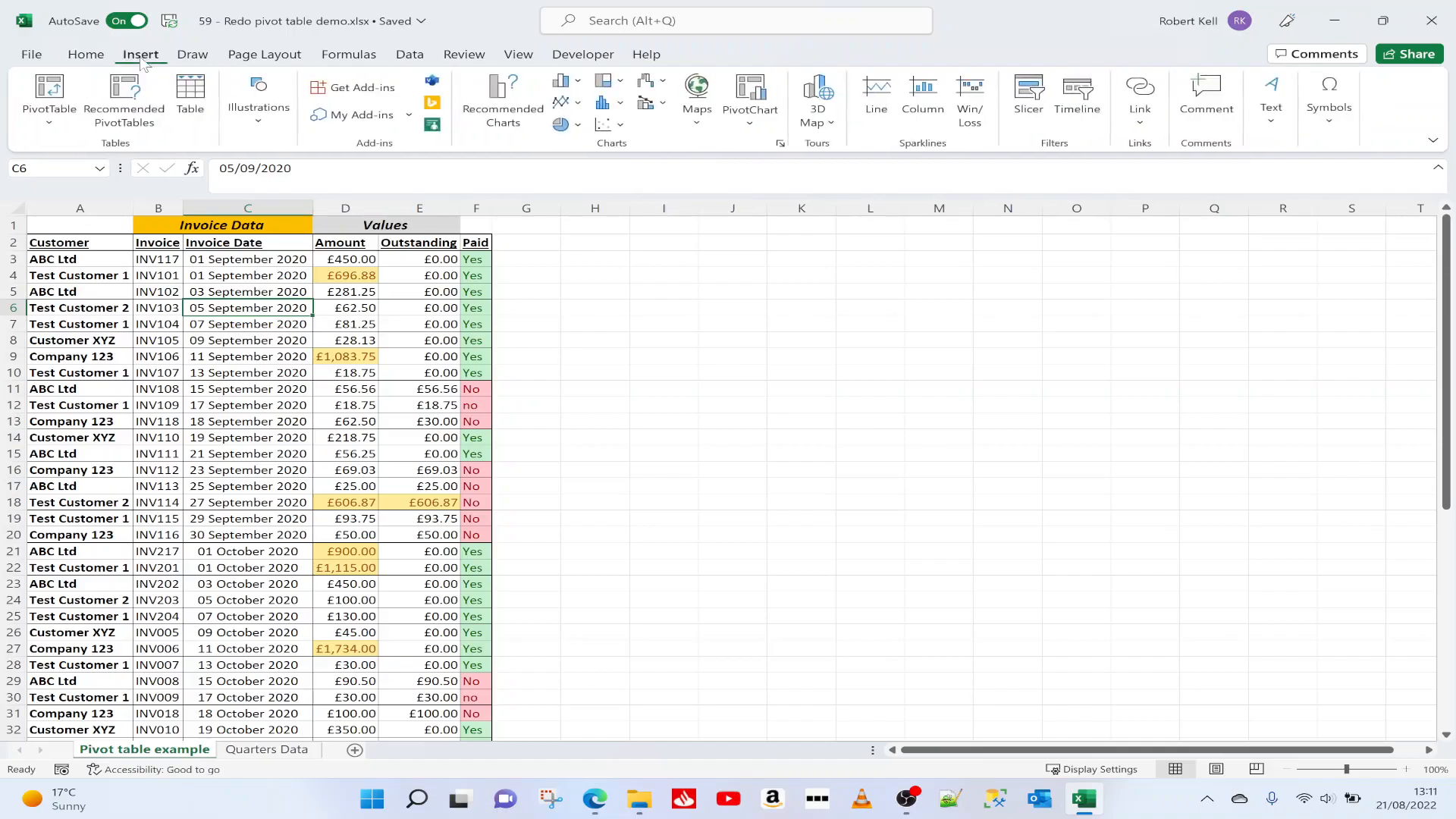
click(49, 90)
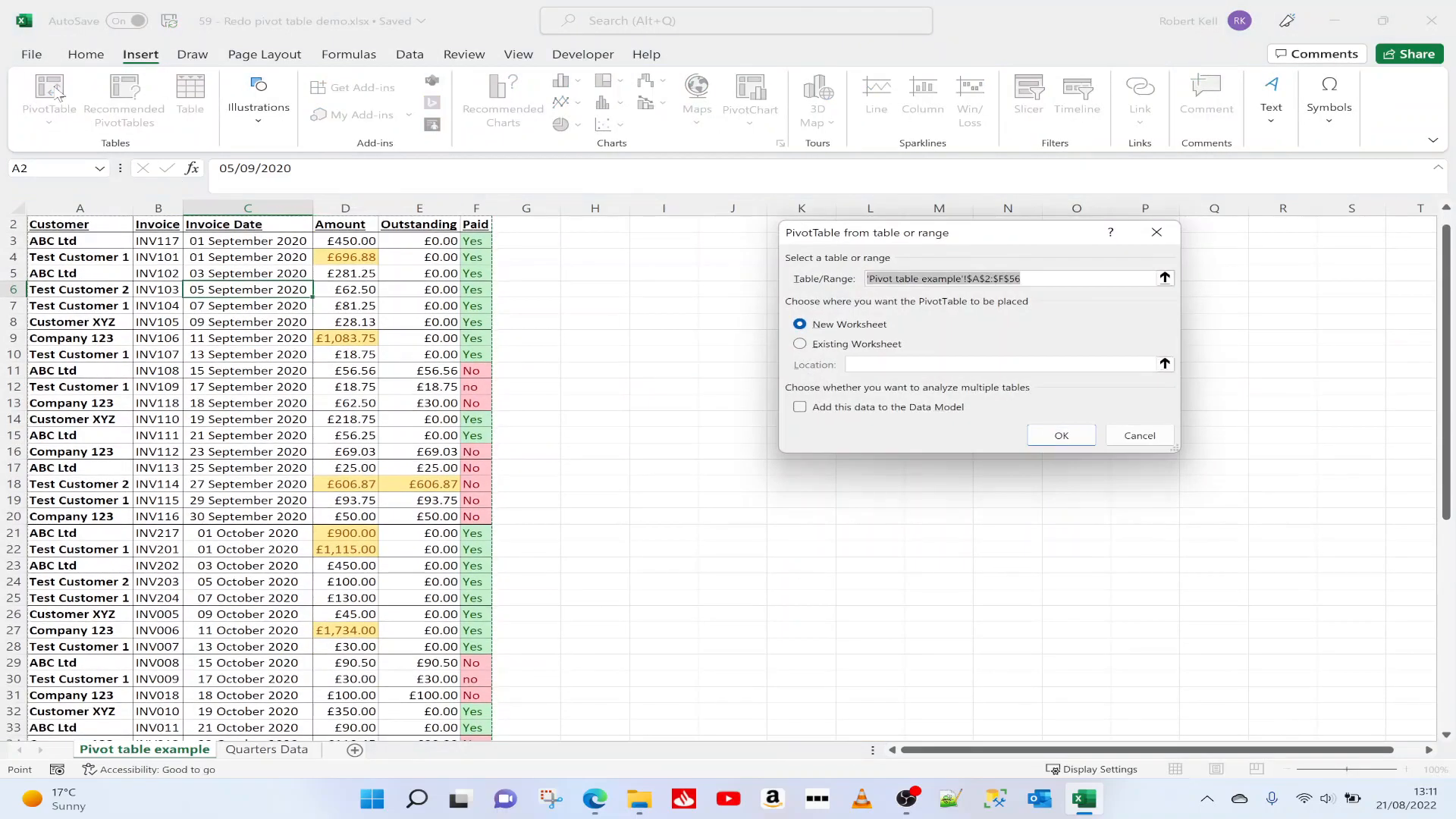
click(1082, 286)
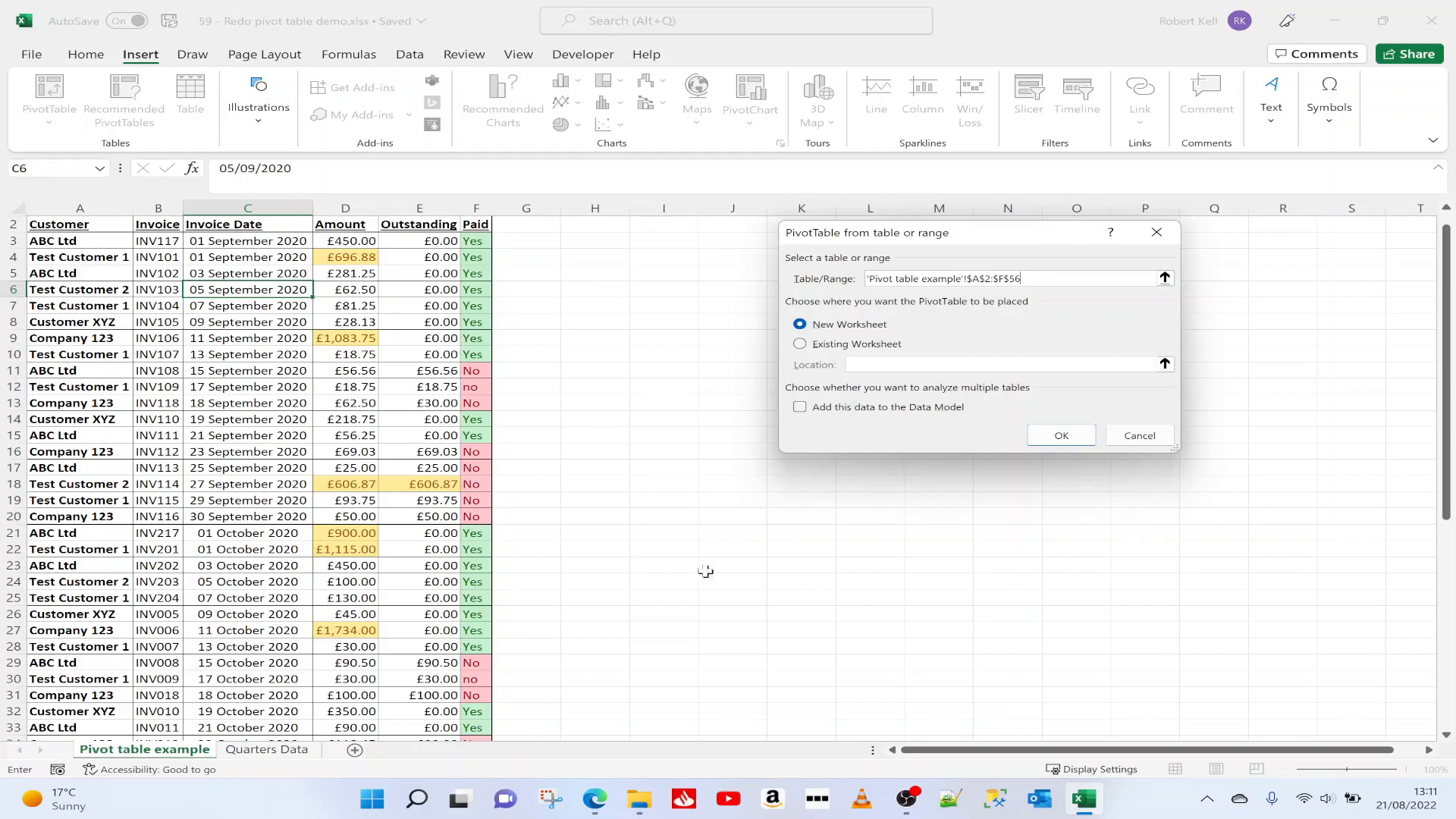
click(1132, 437)
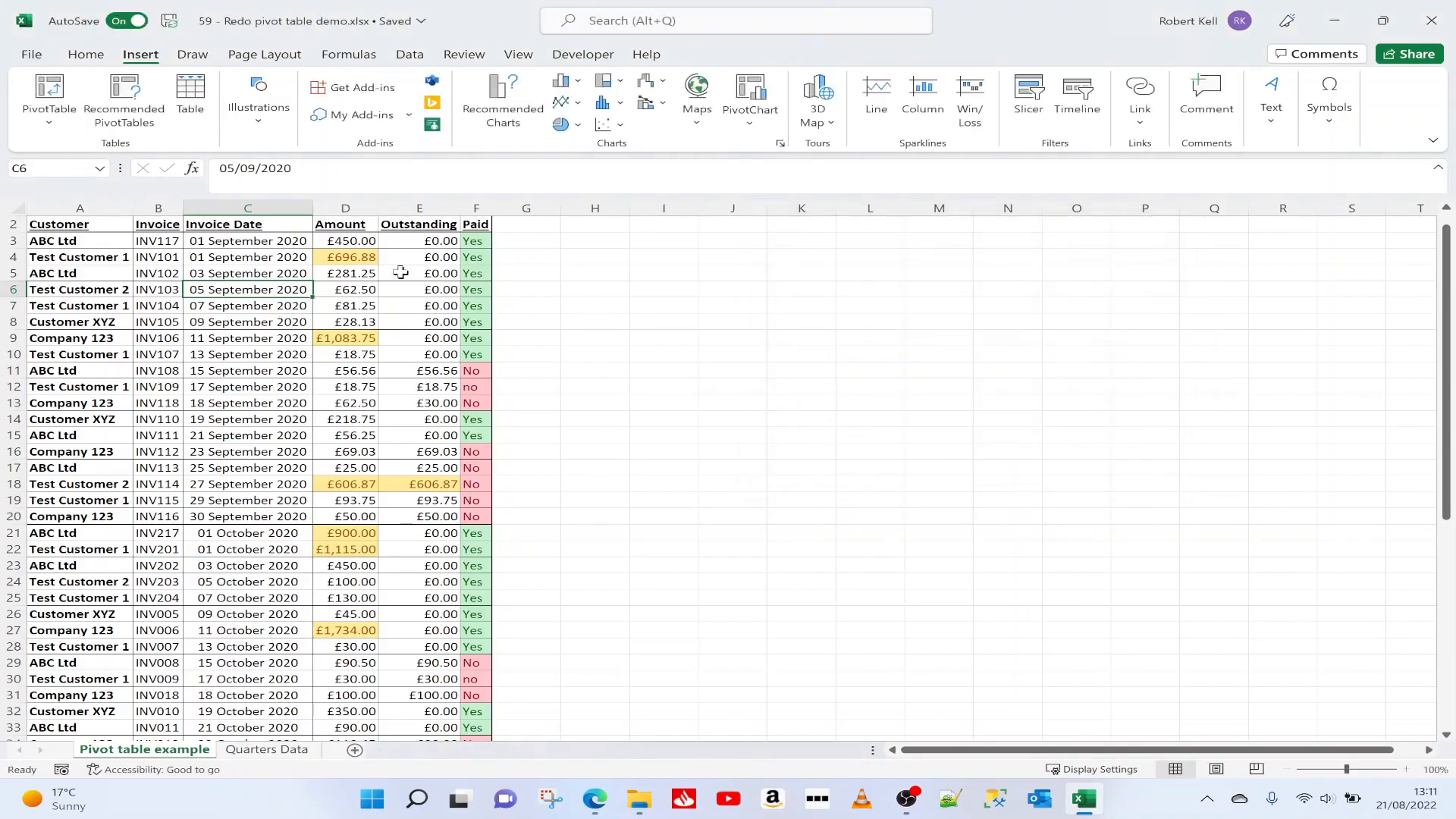
Step: Try to create a PivotTable at empty cell K5 with the source range A2:F56 selected manually, and cancel it
click(800, 276)
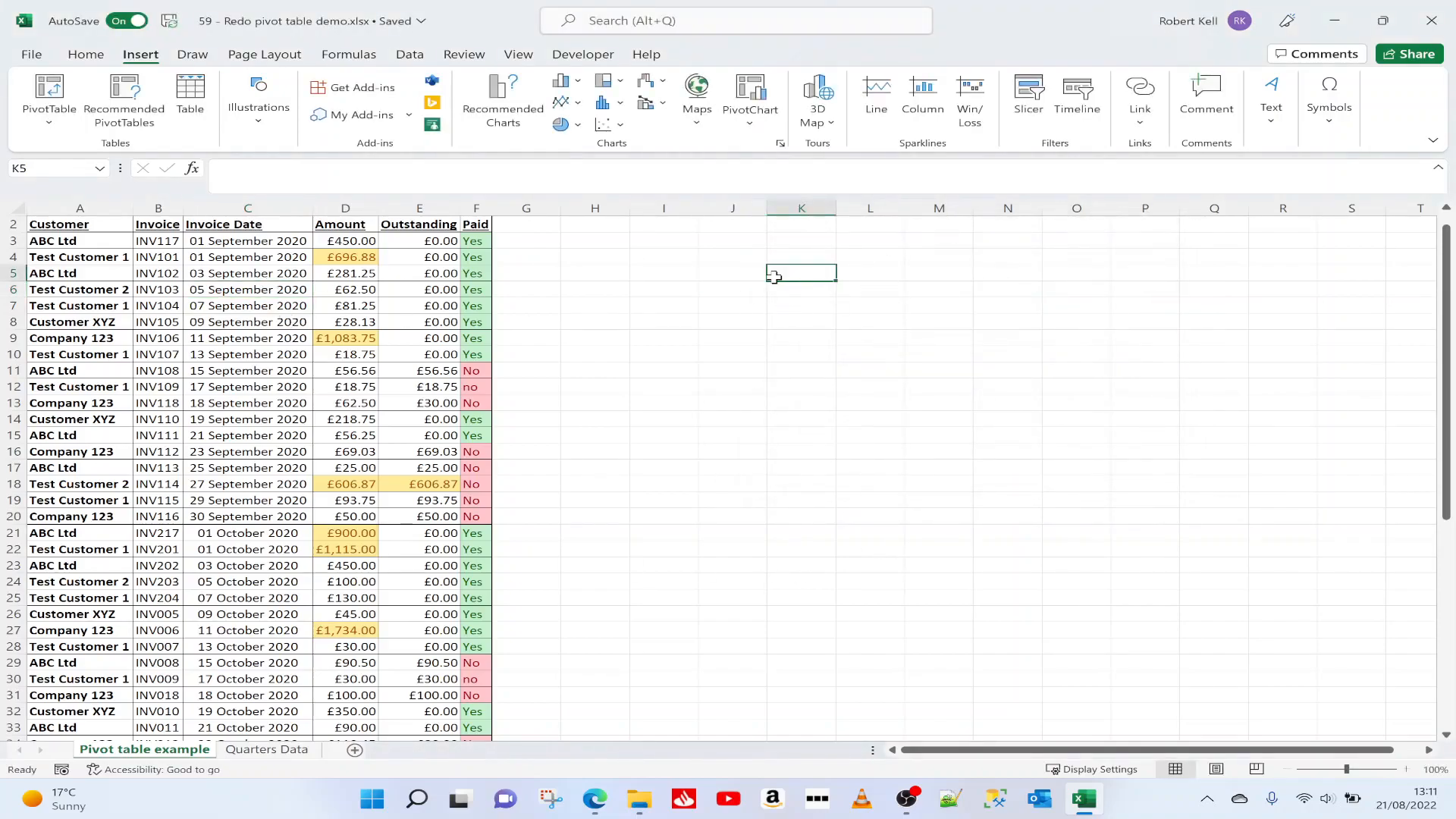
click(48, 88)
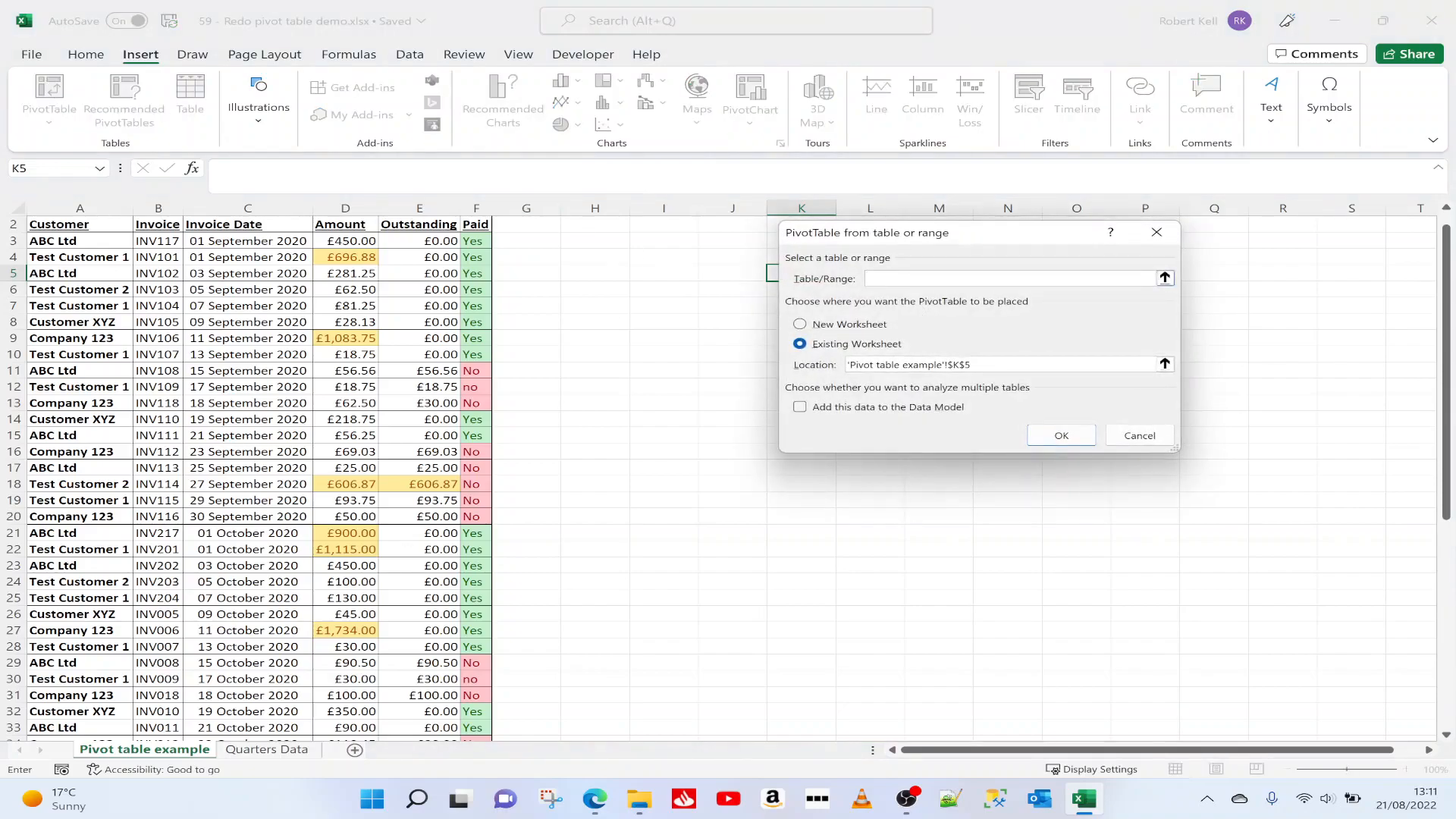
click(91, 225)
key(shift+Right)
key(shift+Right)
key(shift+Right)
key(shift+Right)
key(shift+Right)
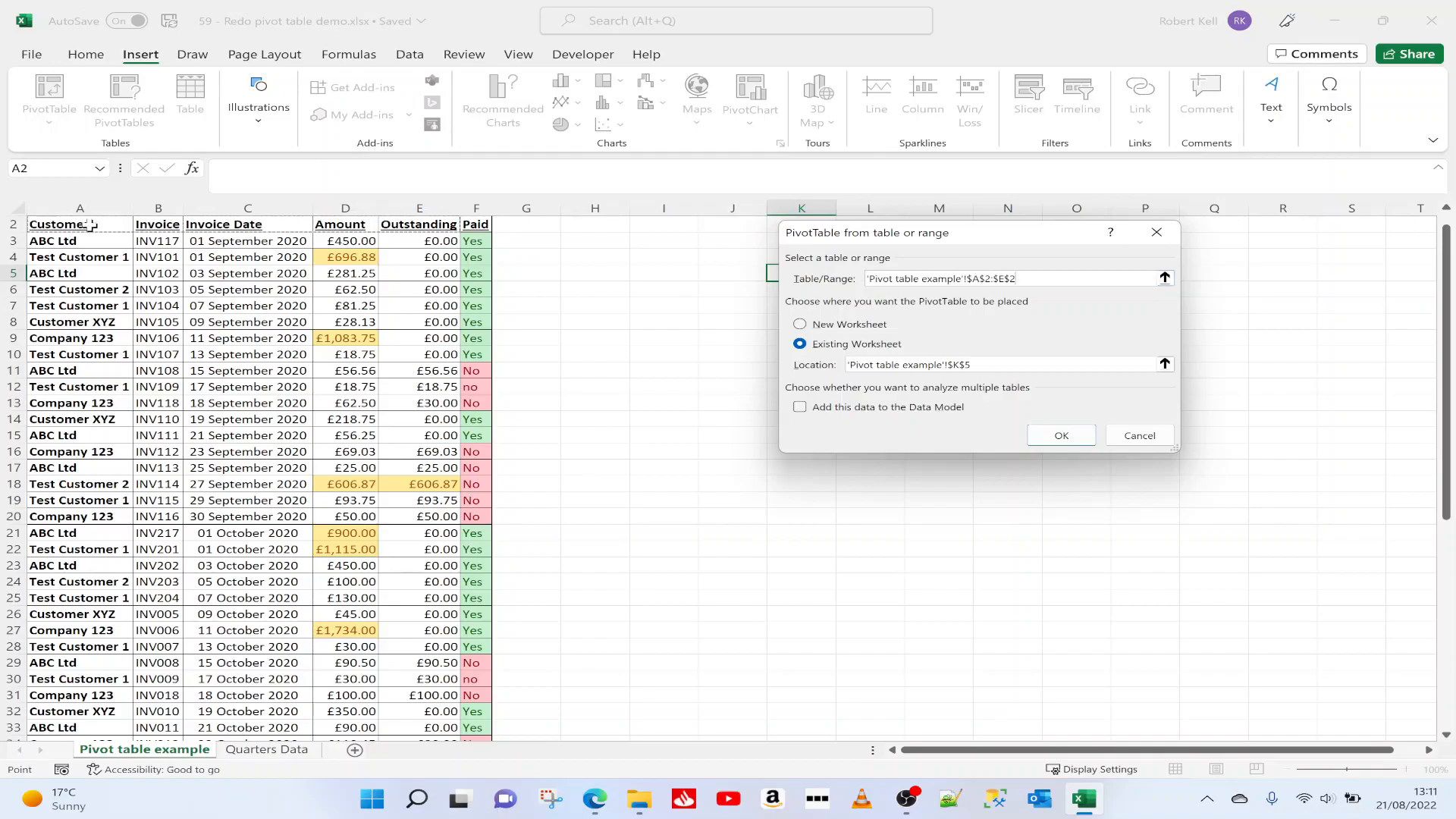
key(ctrl+shift+Down)
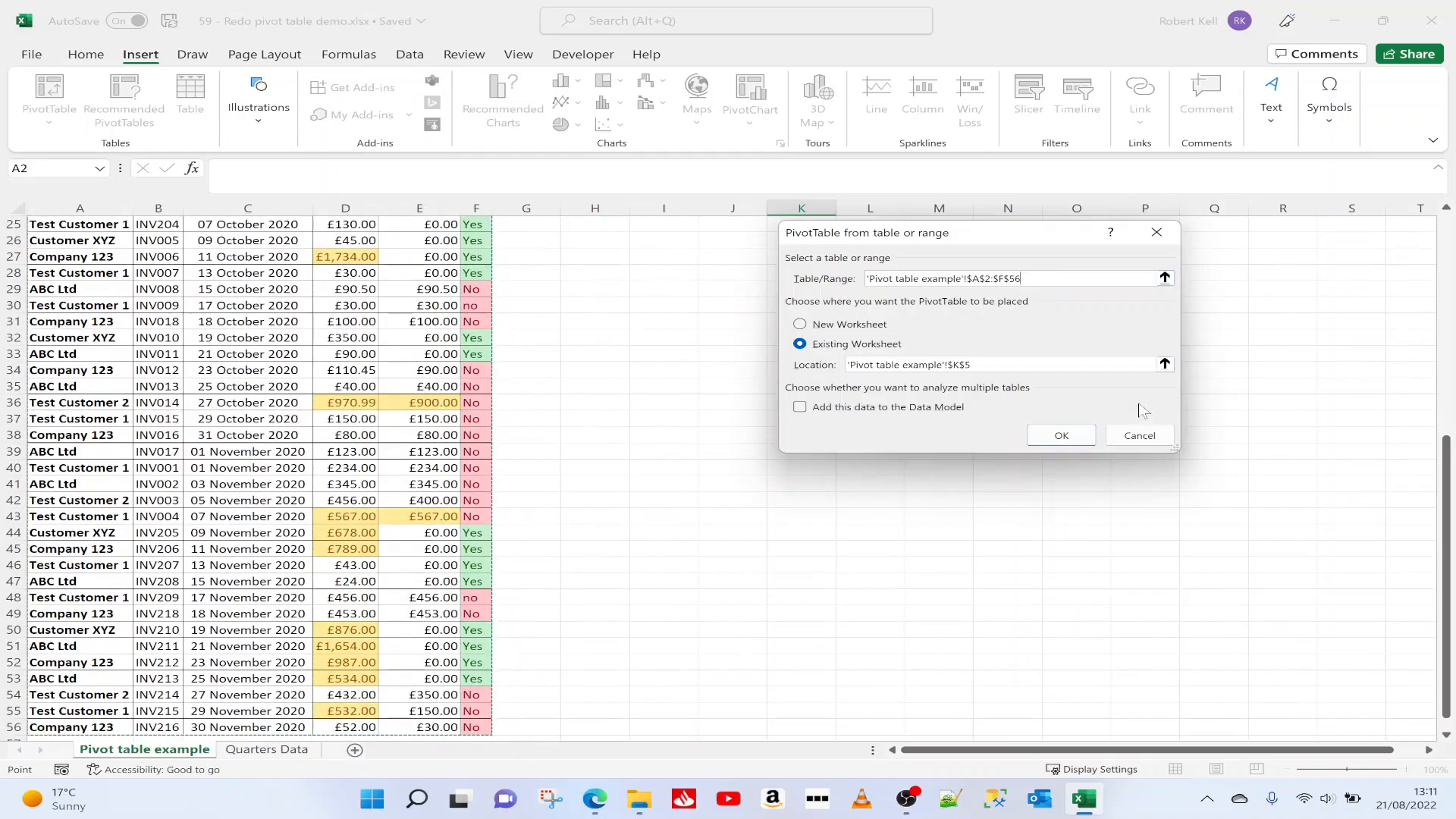
click(1140, 436)
click(230, 270)
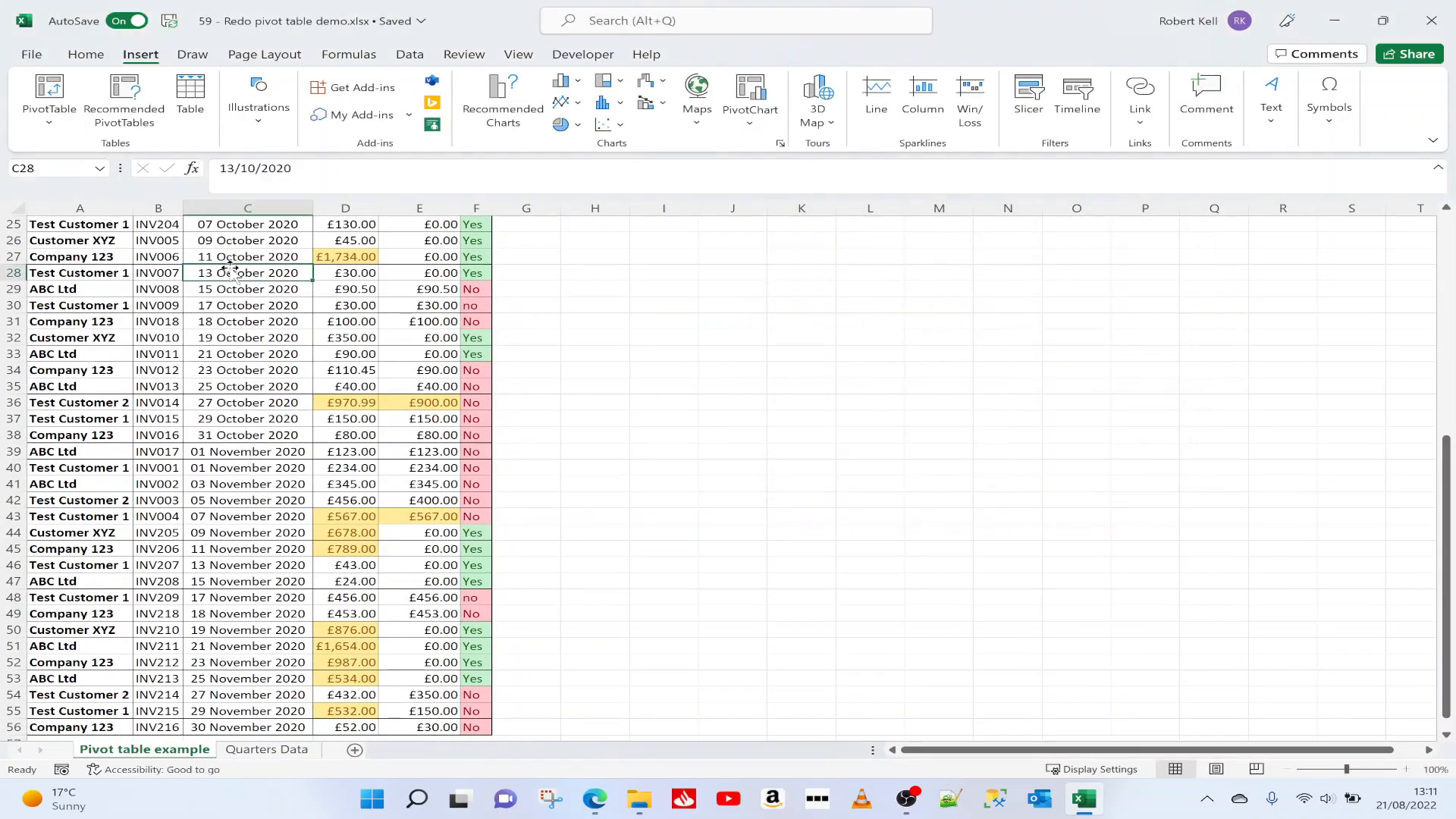
click(50, 90)
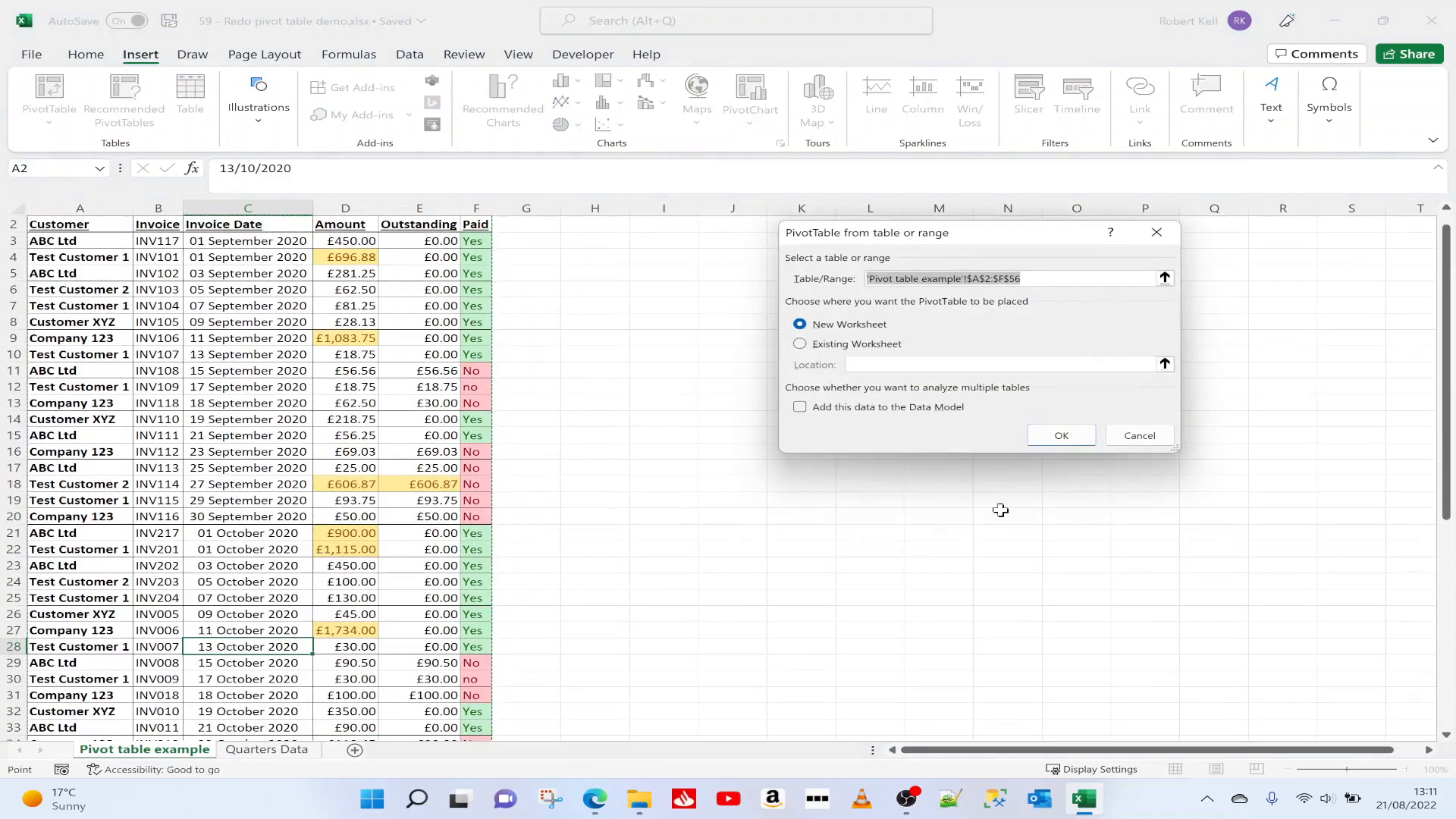
click(1137, 438)
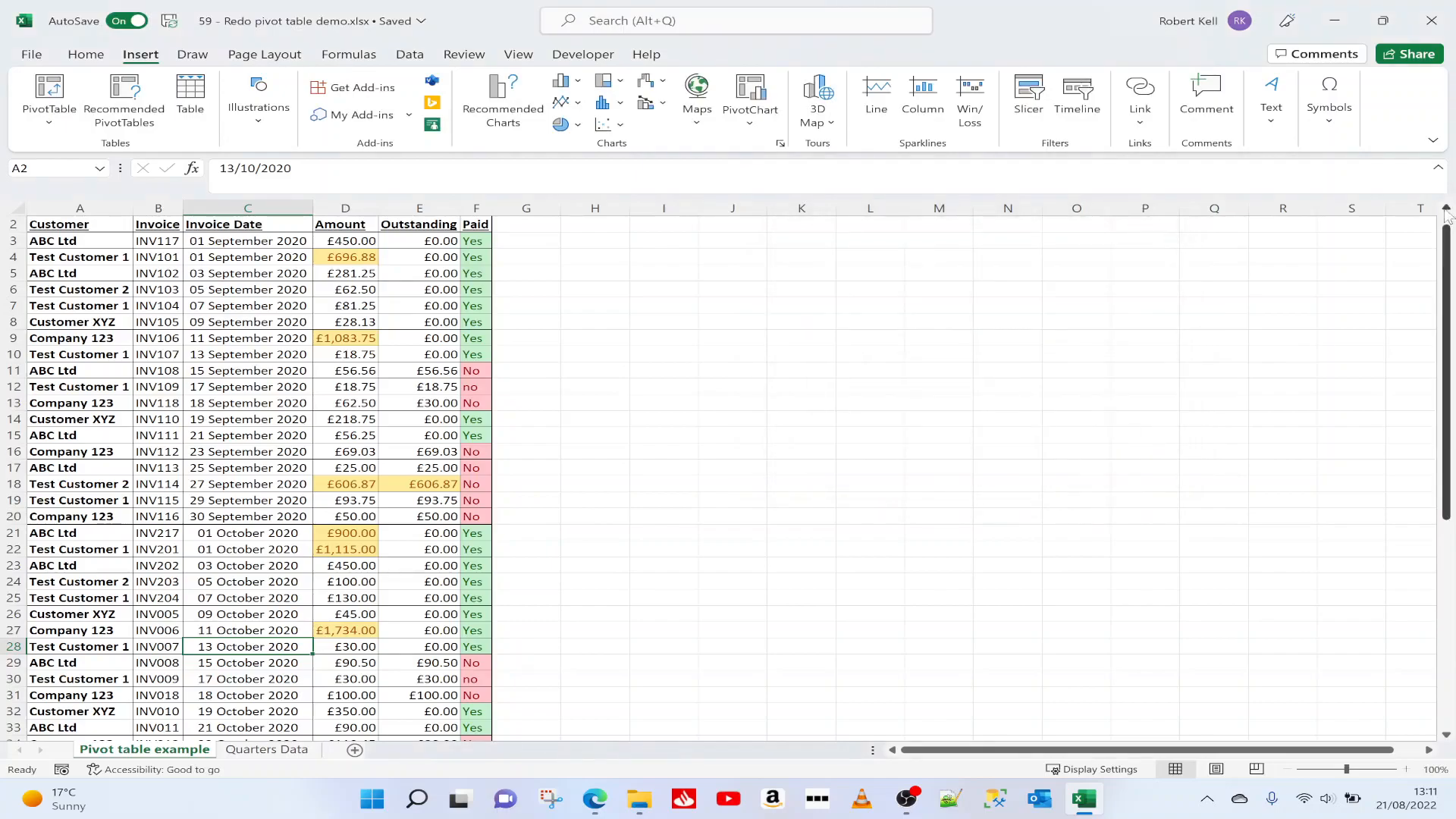
Step: Examine the top of the invoice data, including blank cell A1 and the column headings in A2:F2
scroll(247, 478, up, 1)
click(330, 262)
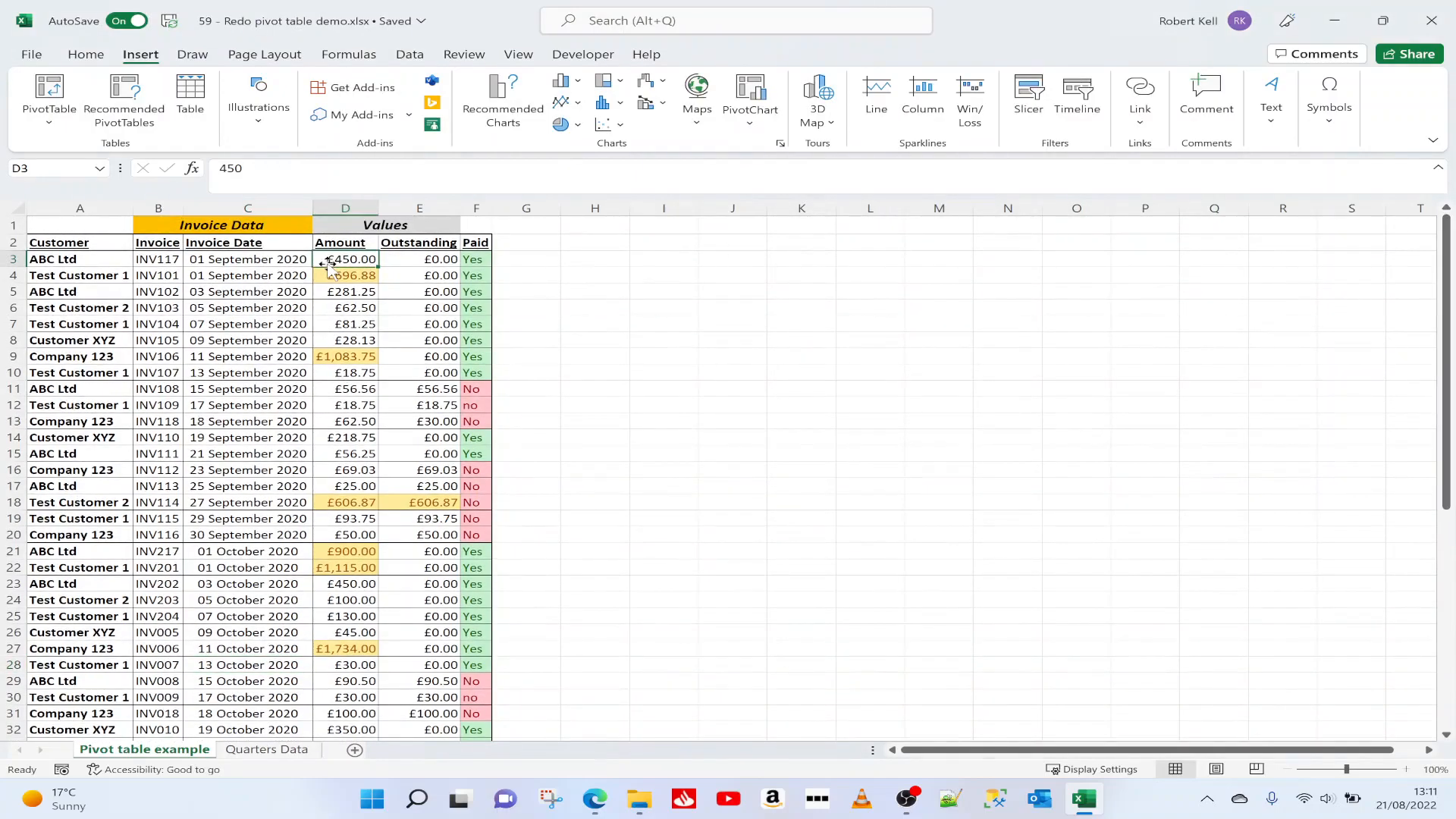
click(48, 227)
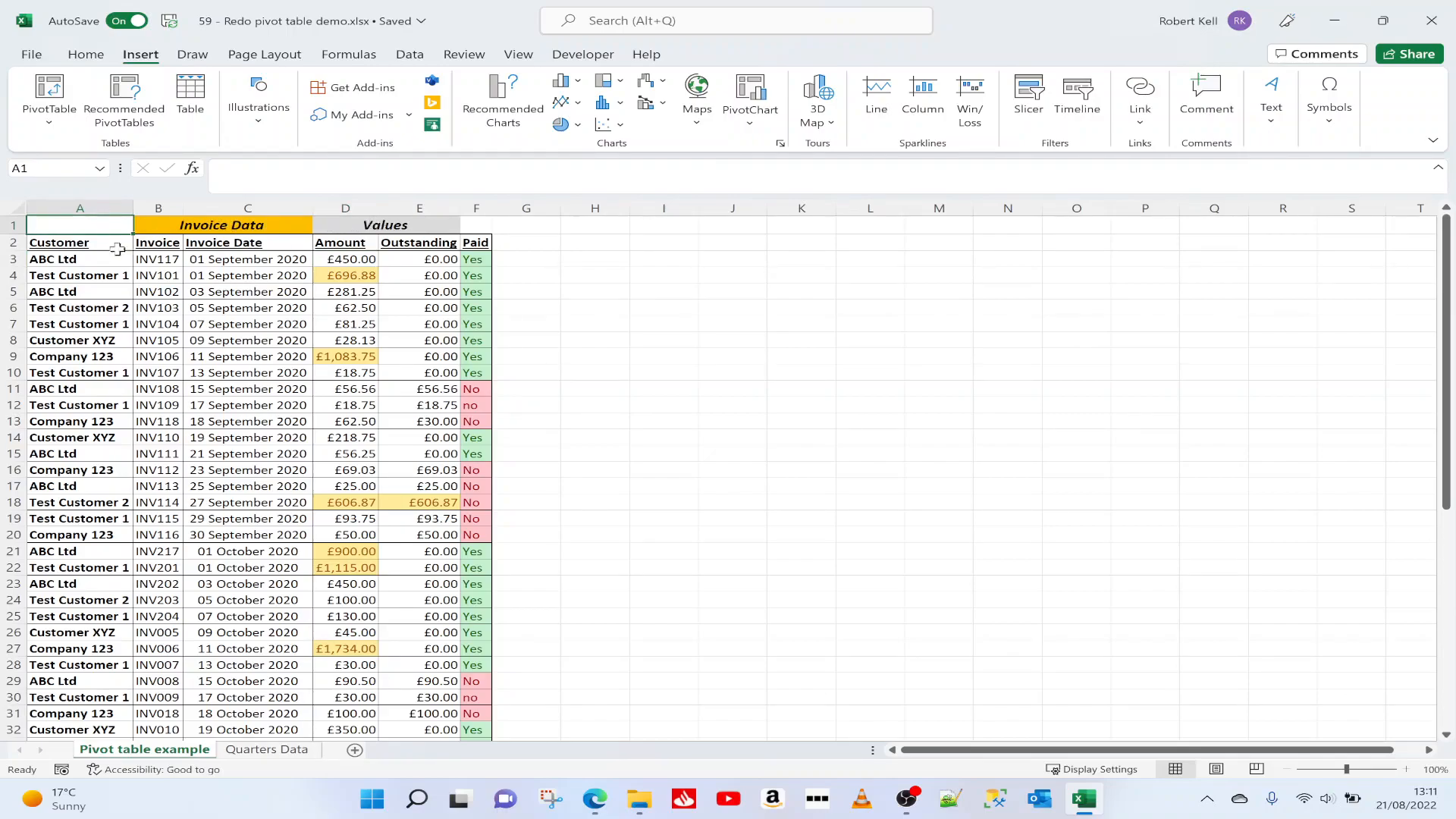
drag(83, 244, 227, 243)
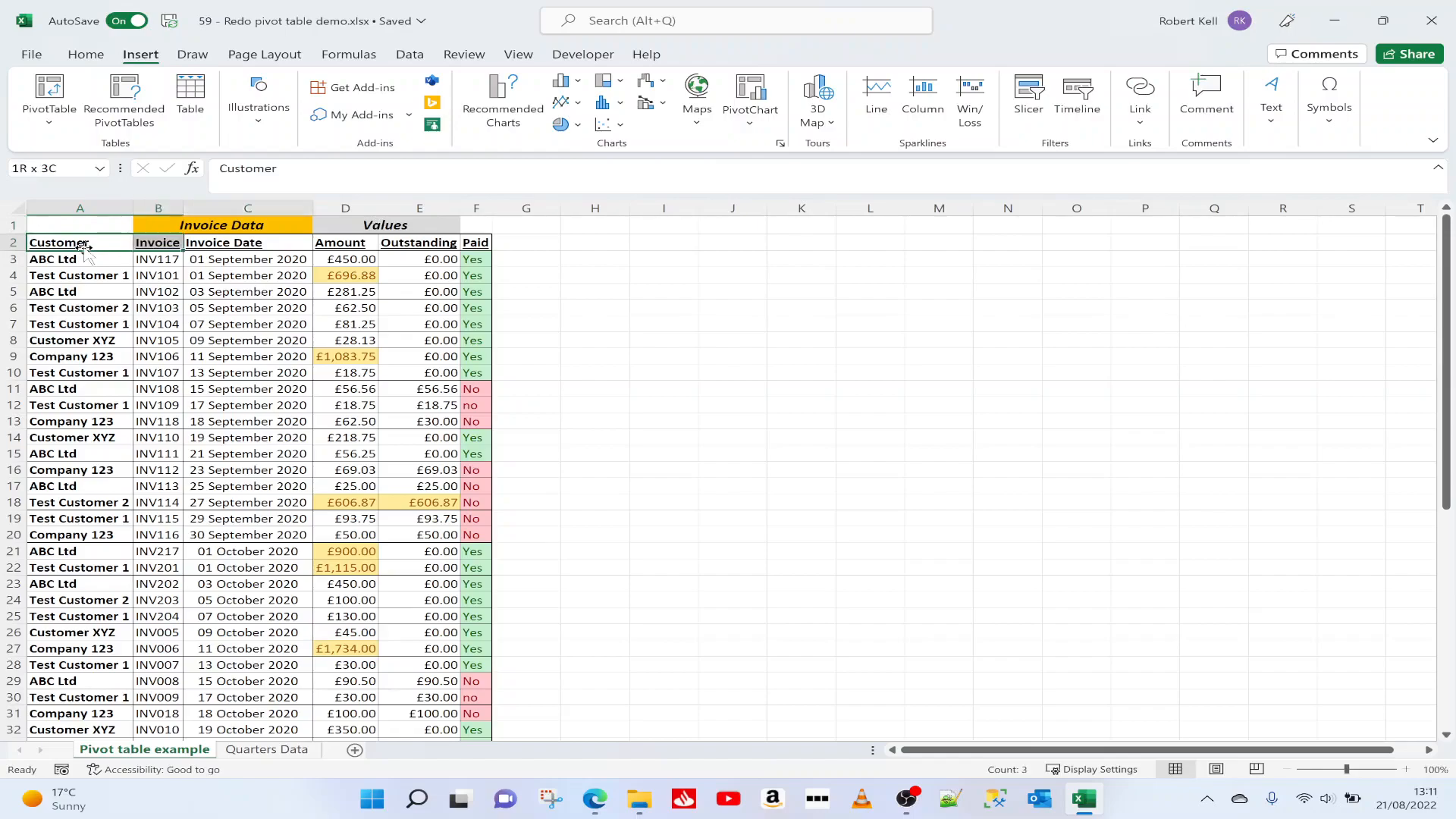
key(ctrl+shift+Right)
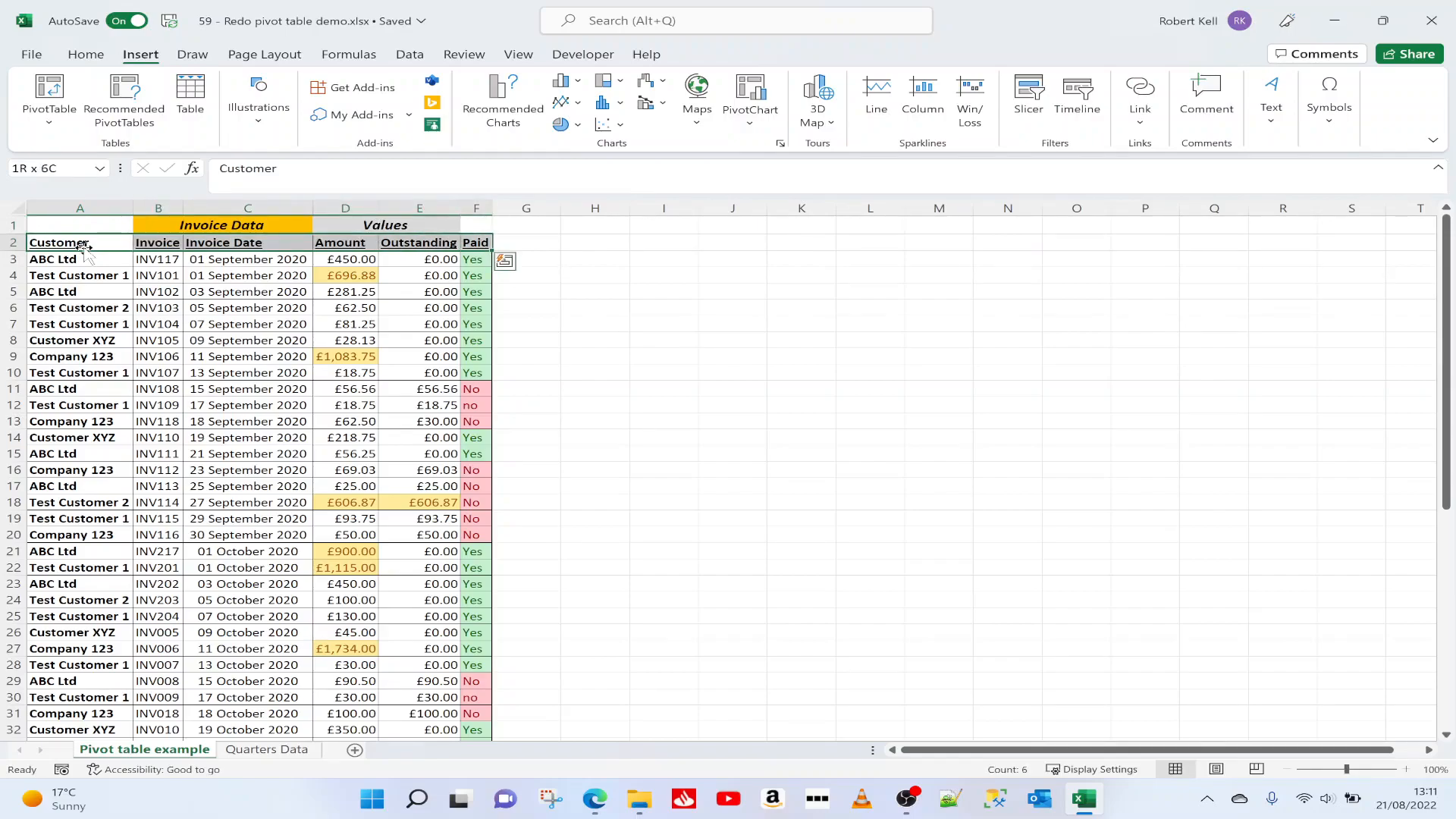
Step: Start a PivotTable from the first customer cell, A3, check its source range and cancel it
click(85, 261)
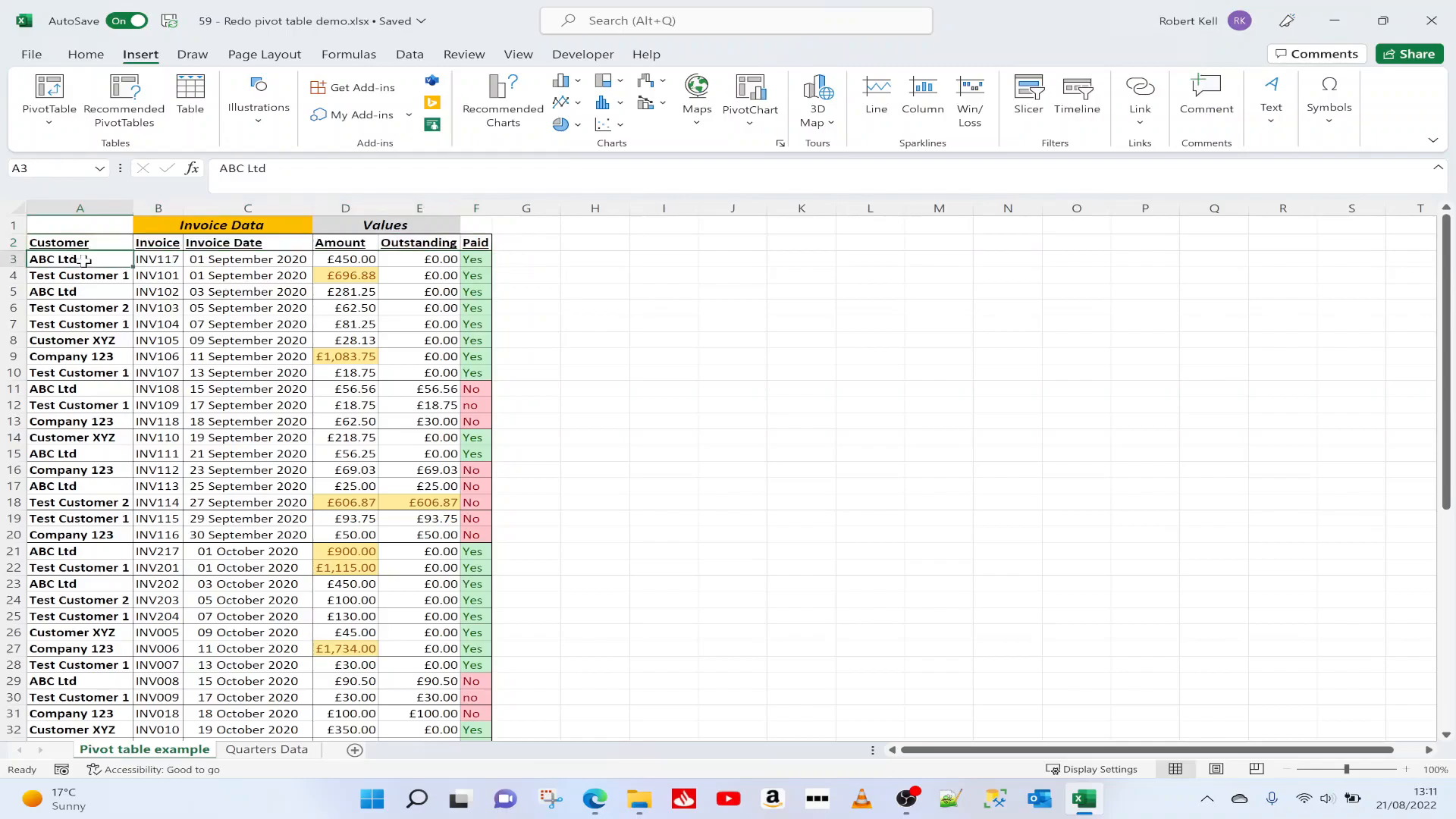
click(54, 93)
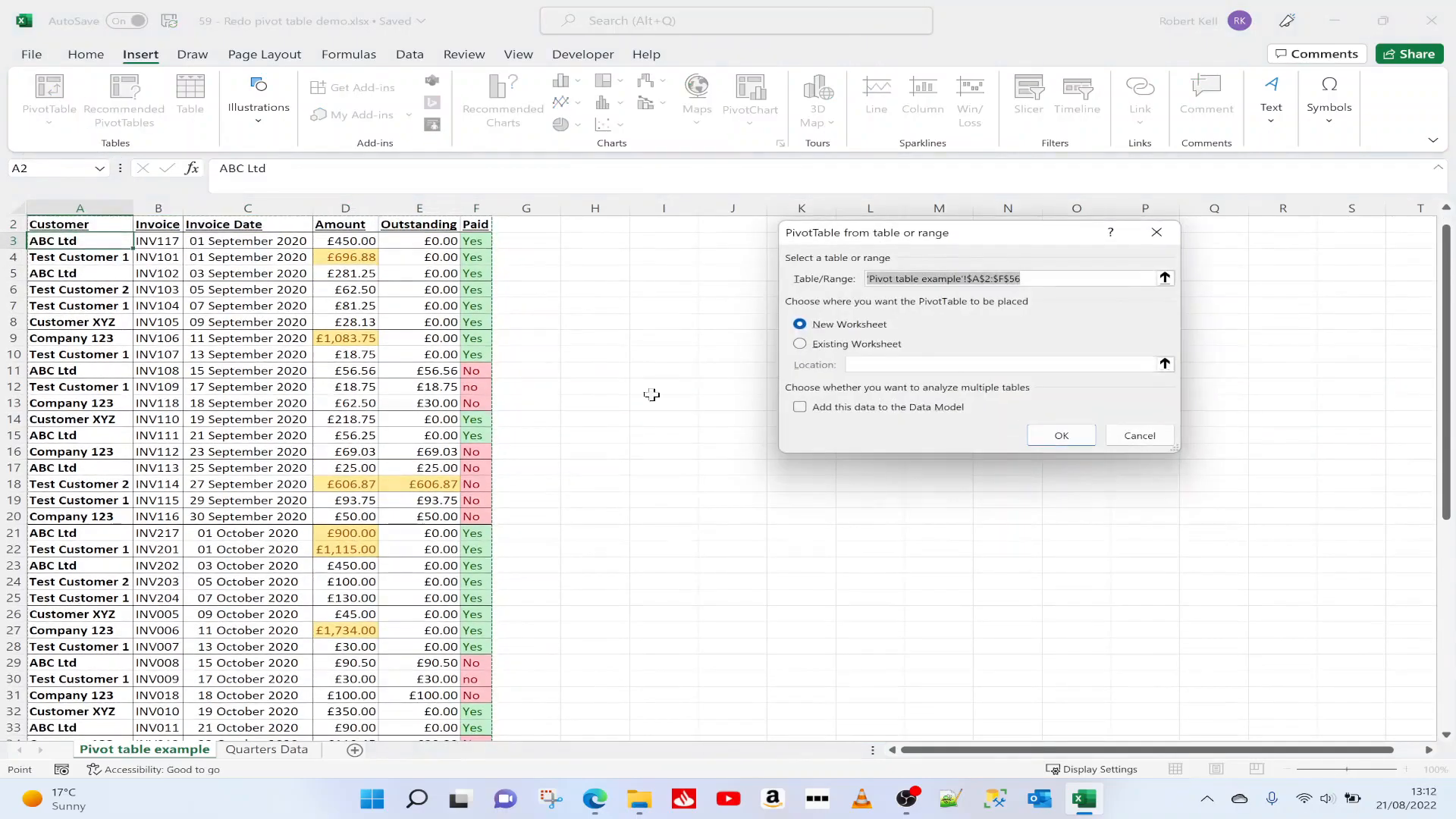
click(1024, 278)
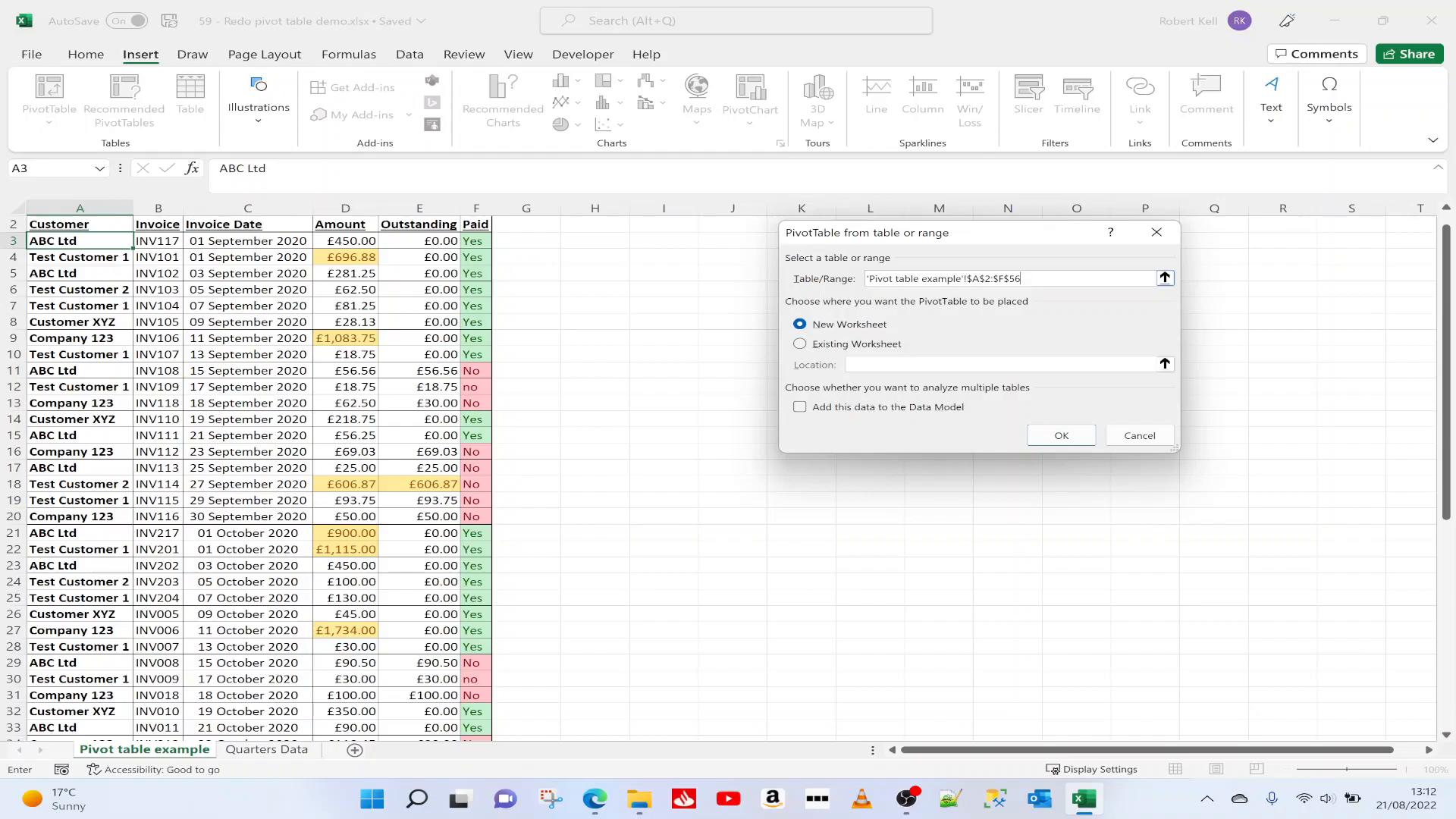
click(1140, 435)
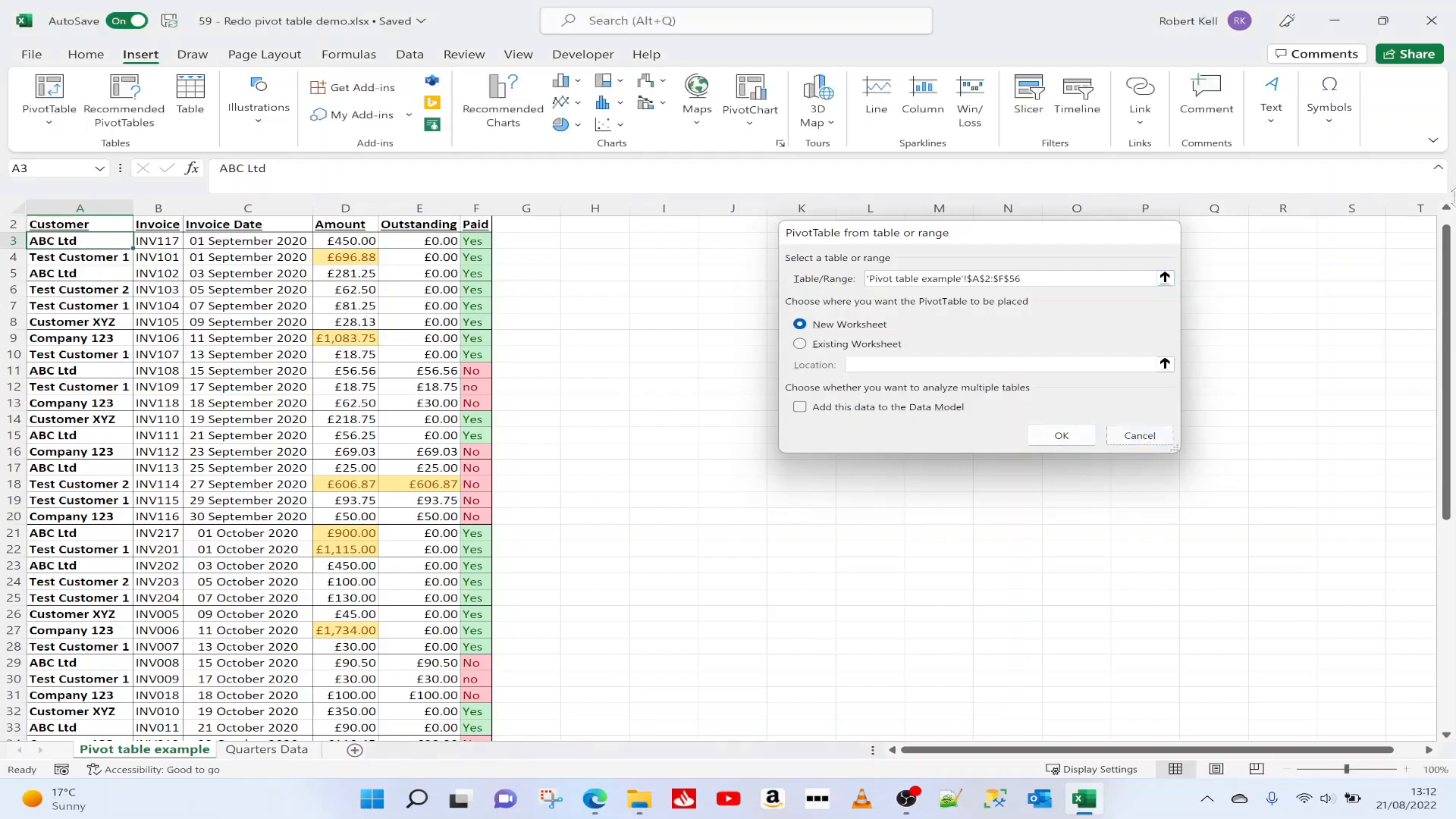
Step: Examine the title row above the column headings, including blank cells A1 and F1 and the merged Invoice Data cell
click(1446, 209)
click(98, 223)
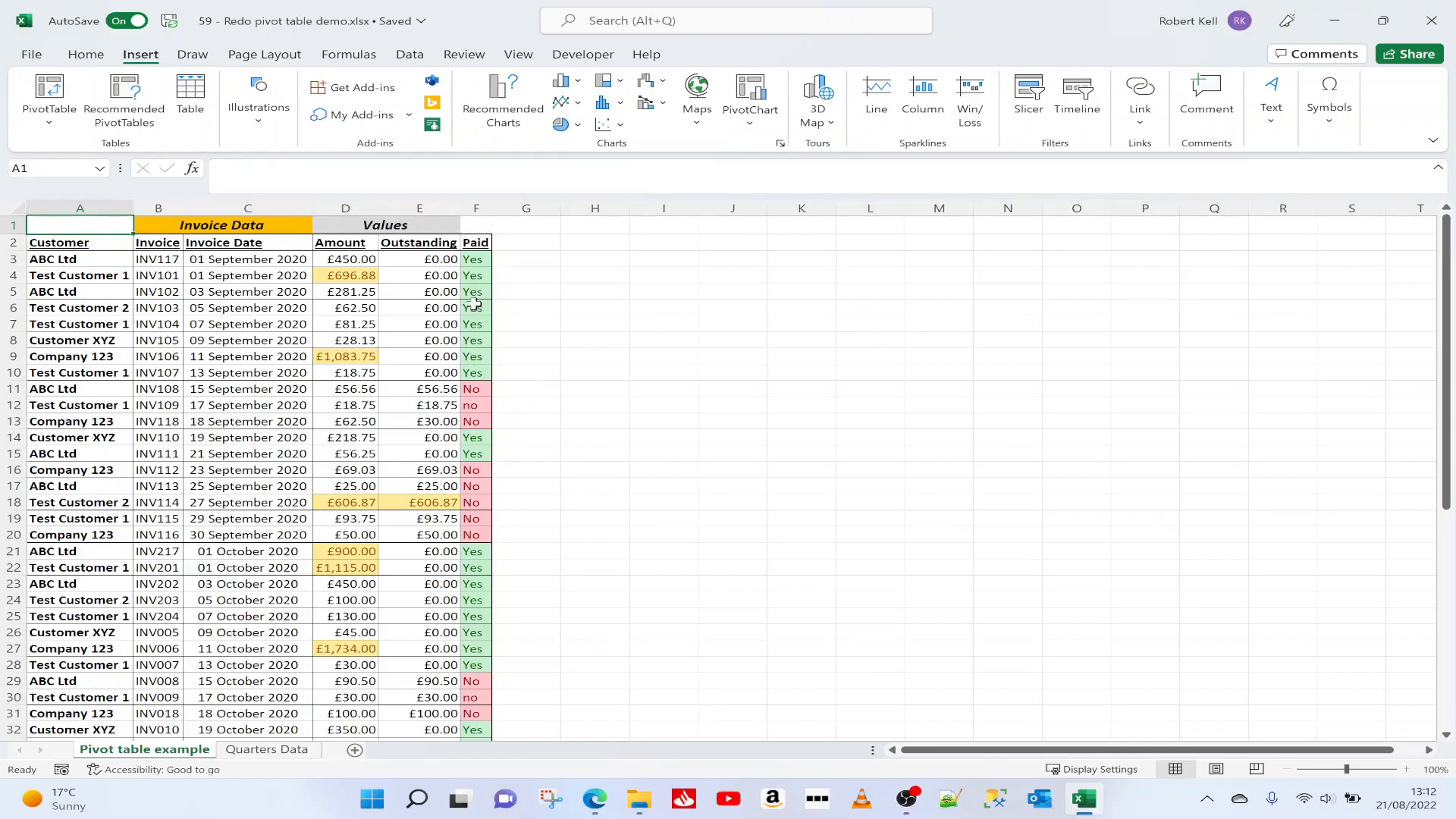
click(476, 224)
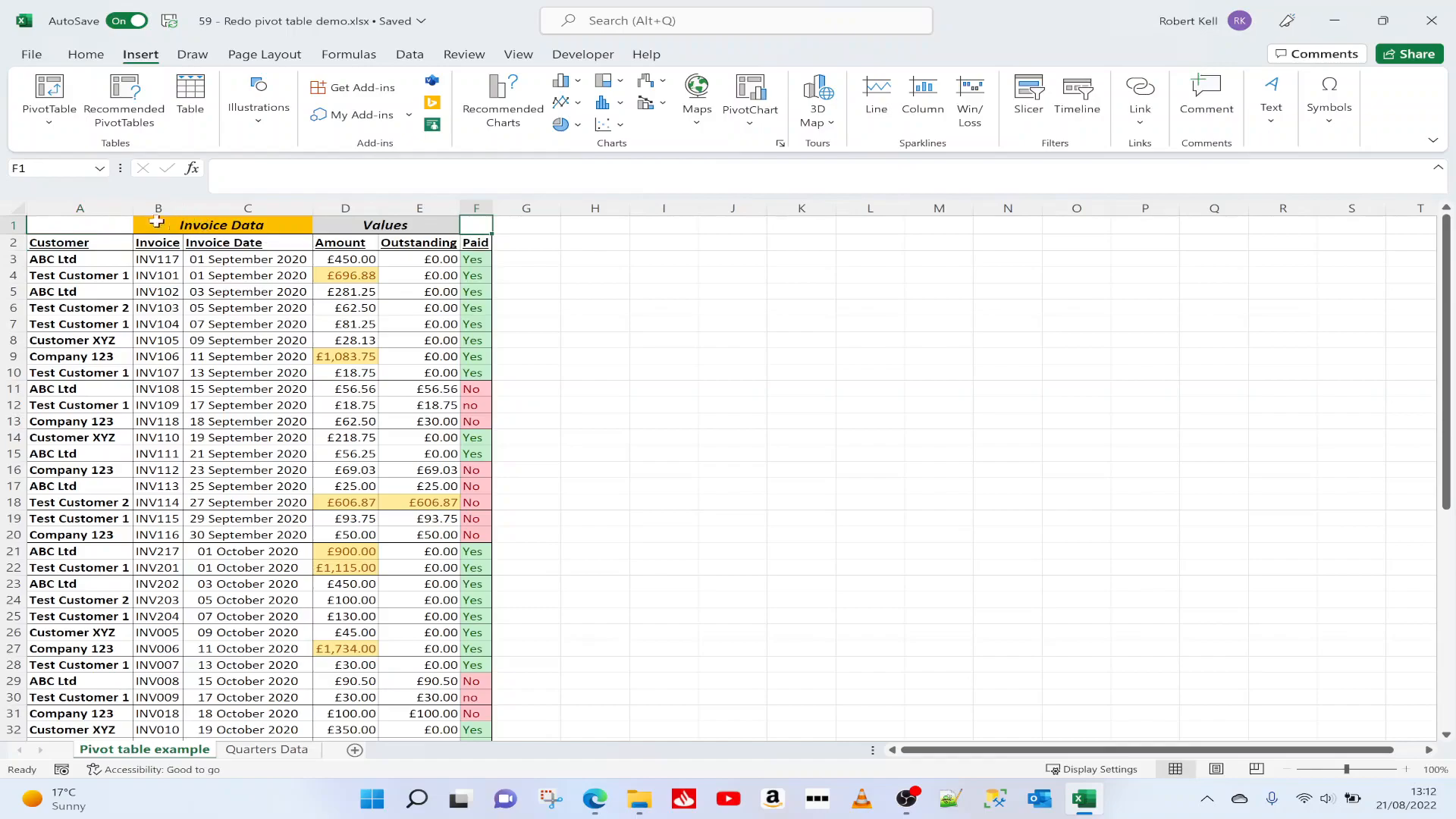
click(185, 227)
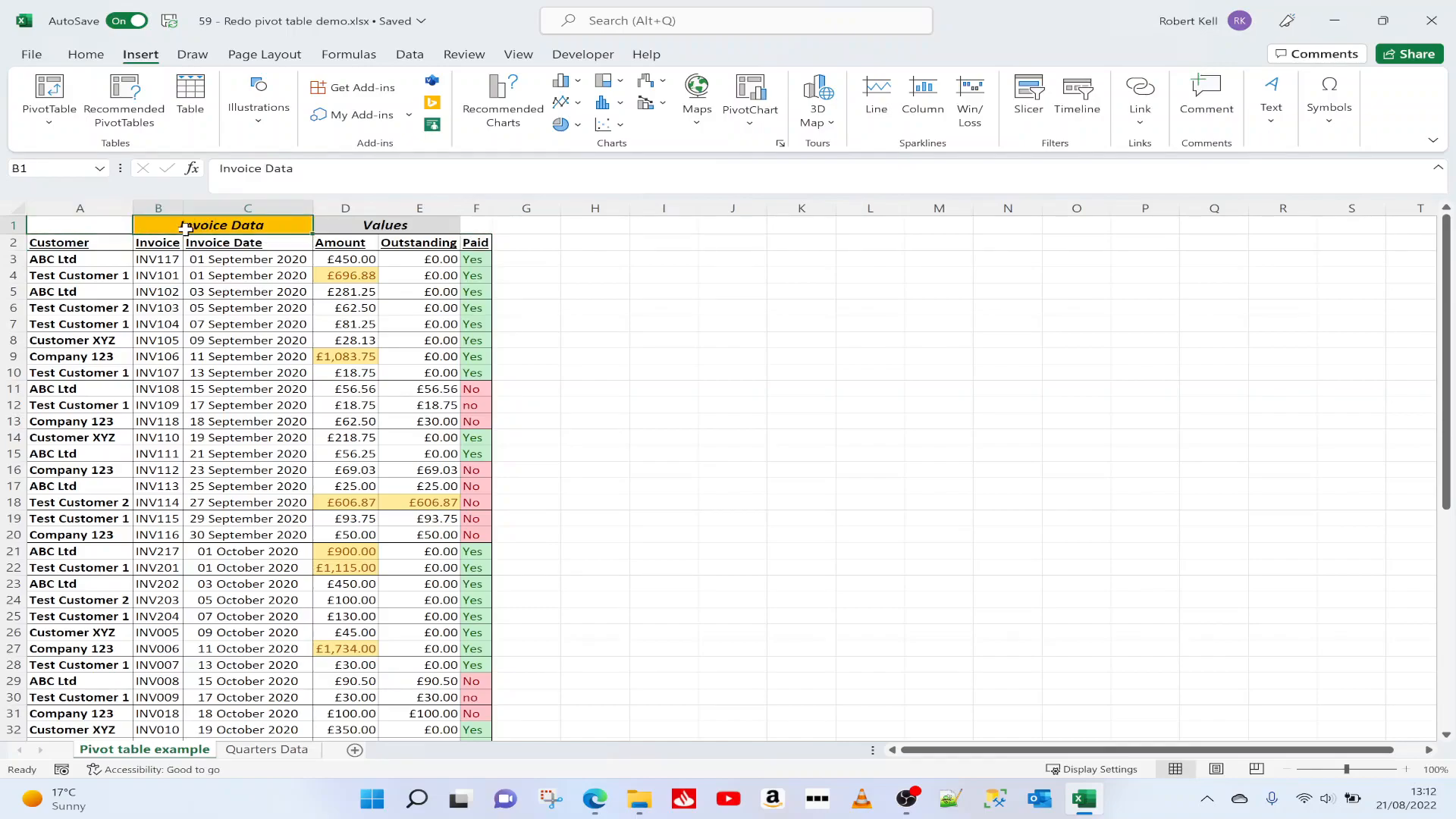
Step: Create a PivotTable from the invoice data A2:F56, placed on the existing Pivot table example worksheet at cell H3
click(87, 243)
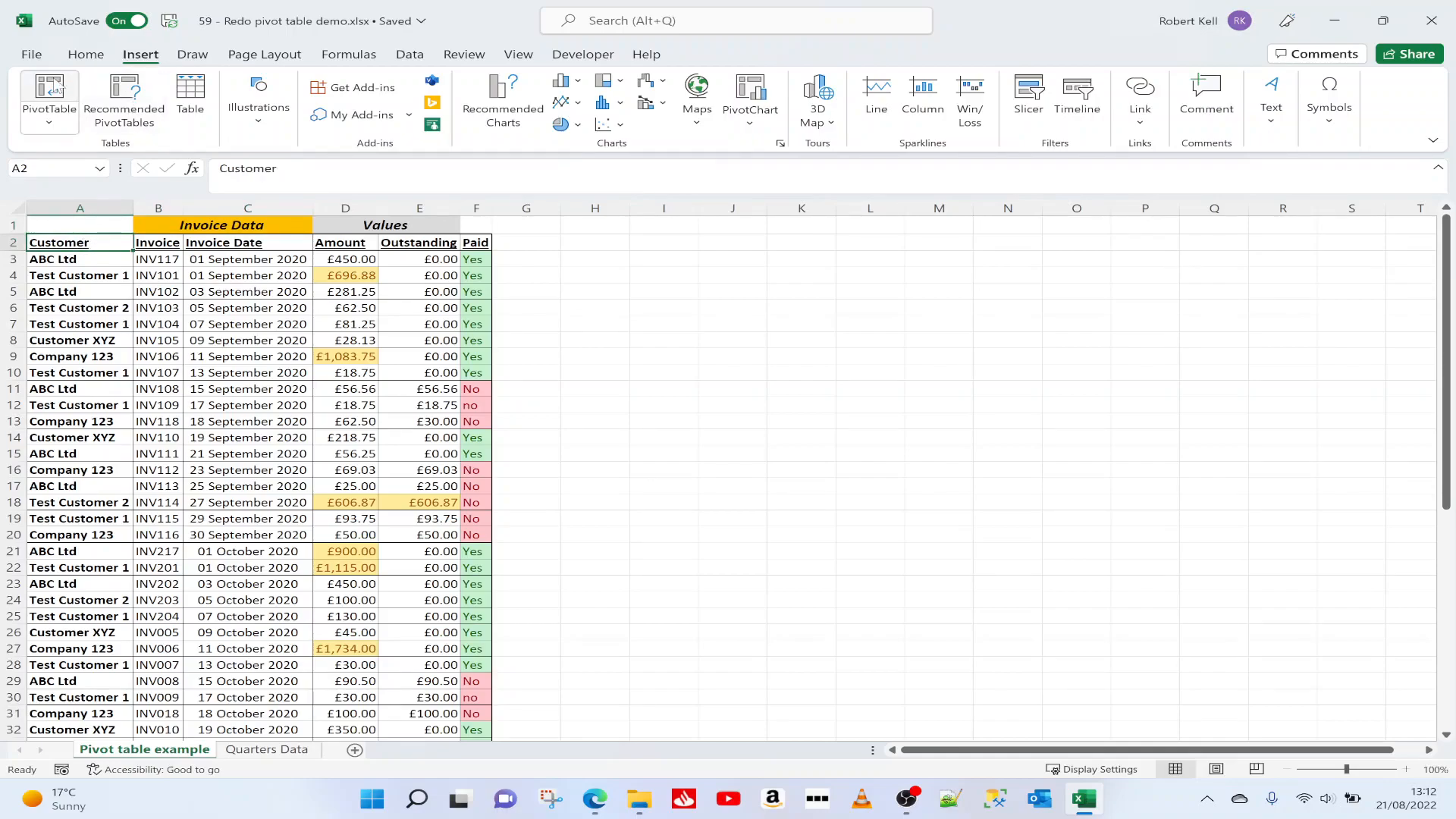
click(53, 87)
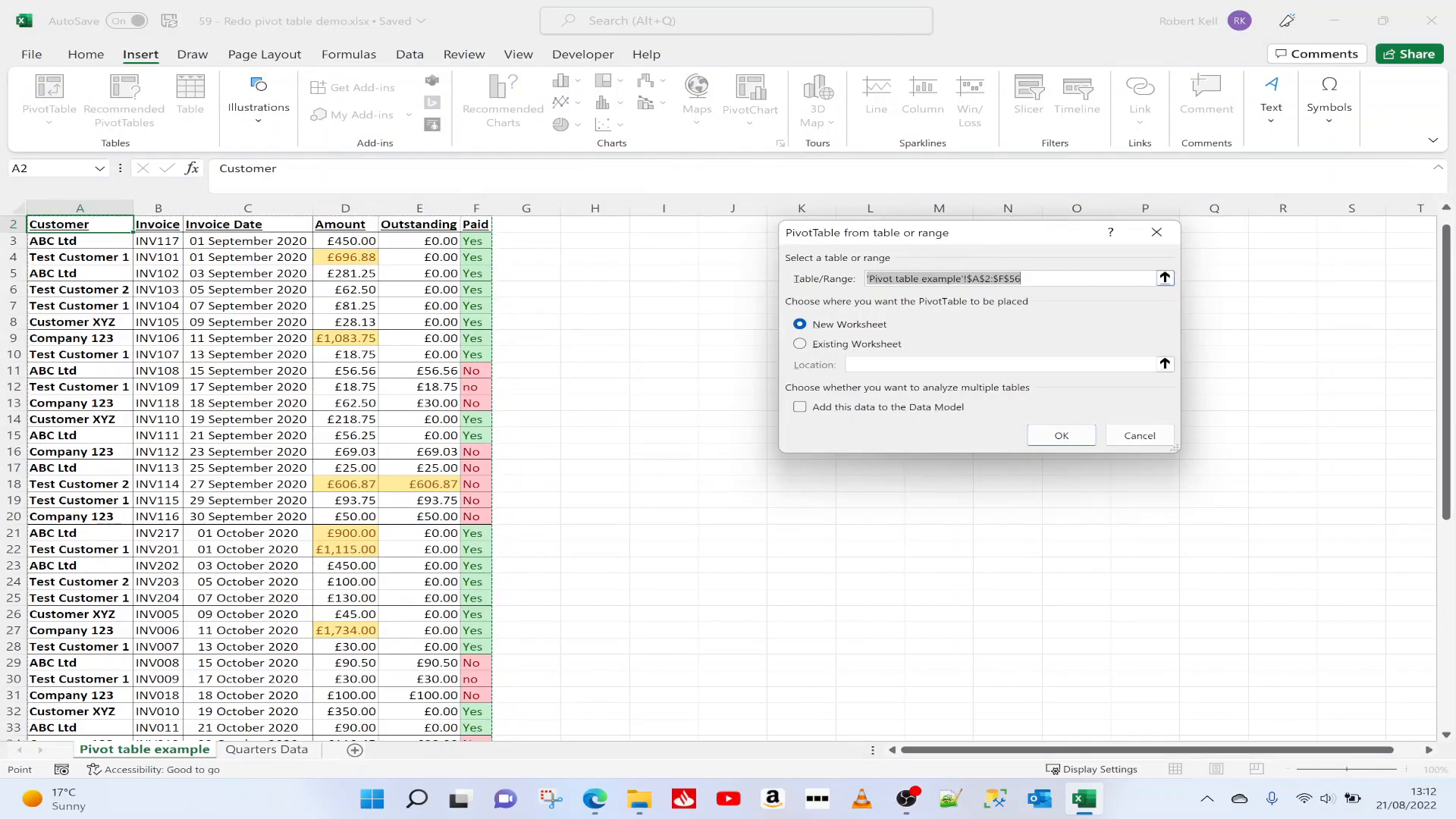
click(1015, 279)
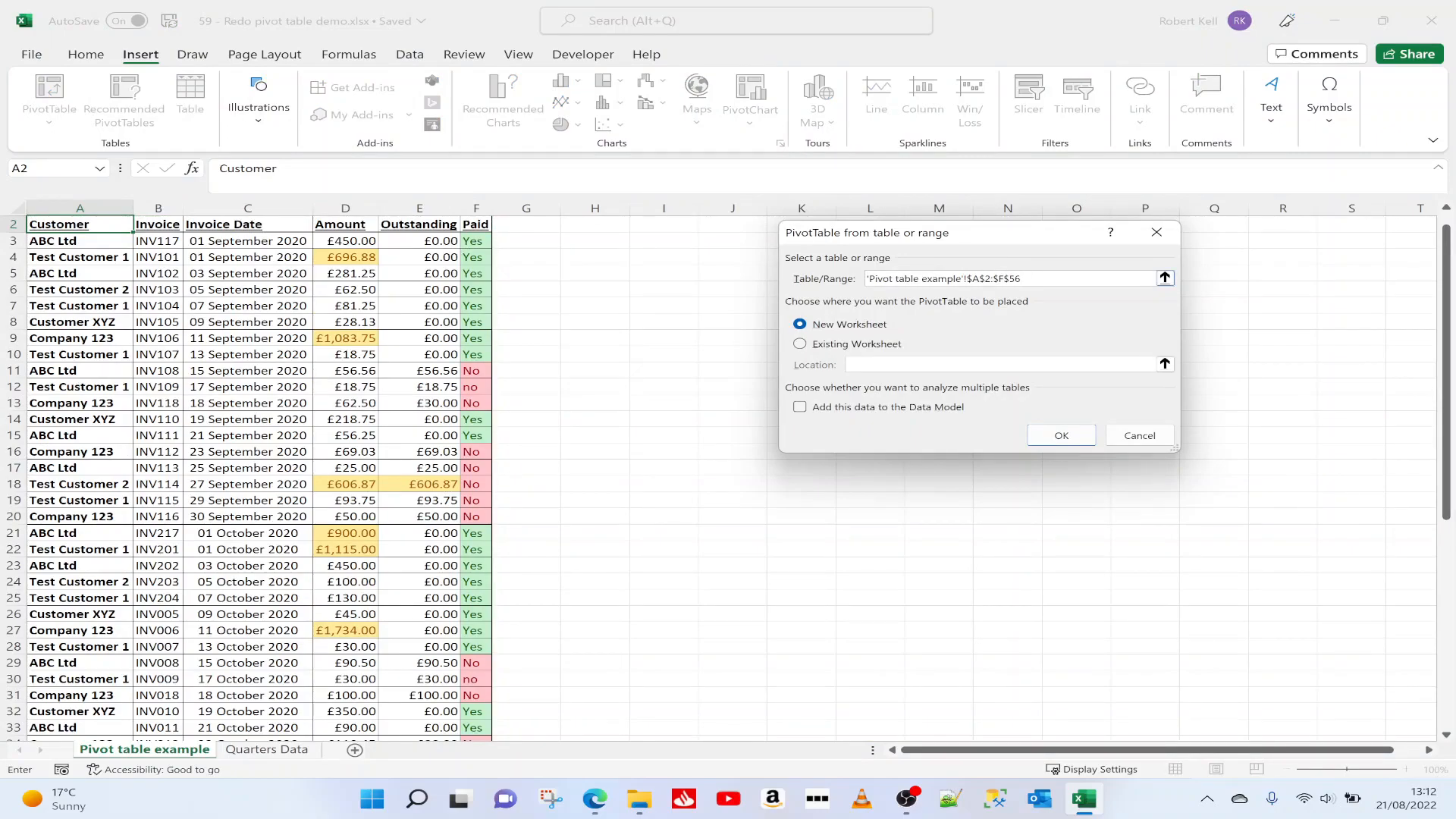
click(800, 345)
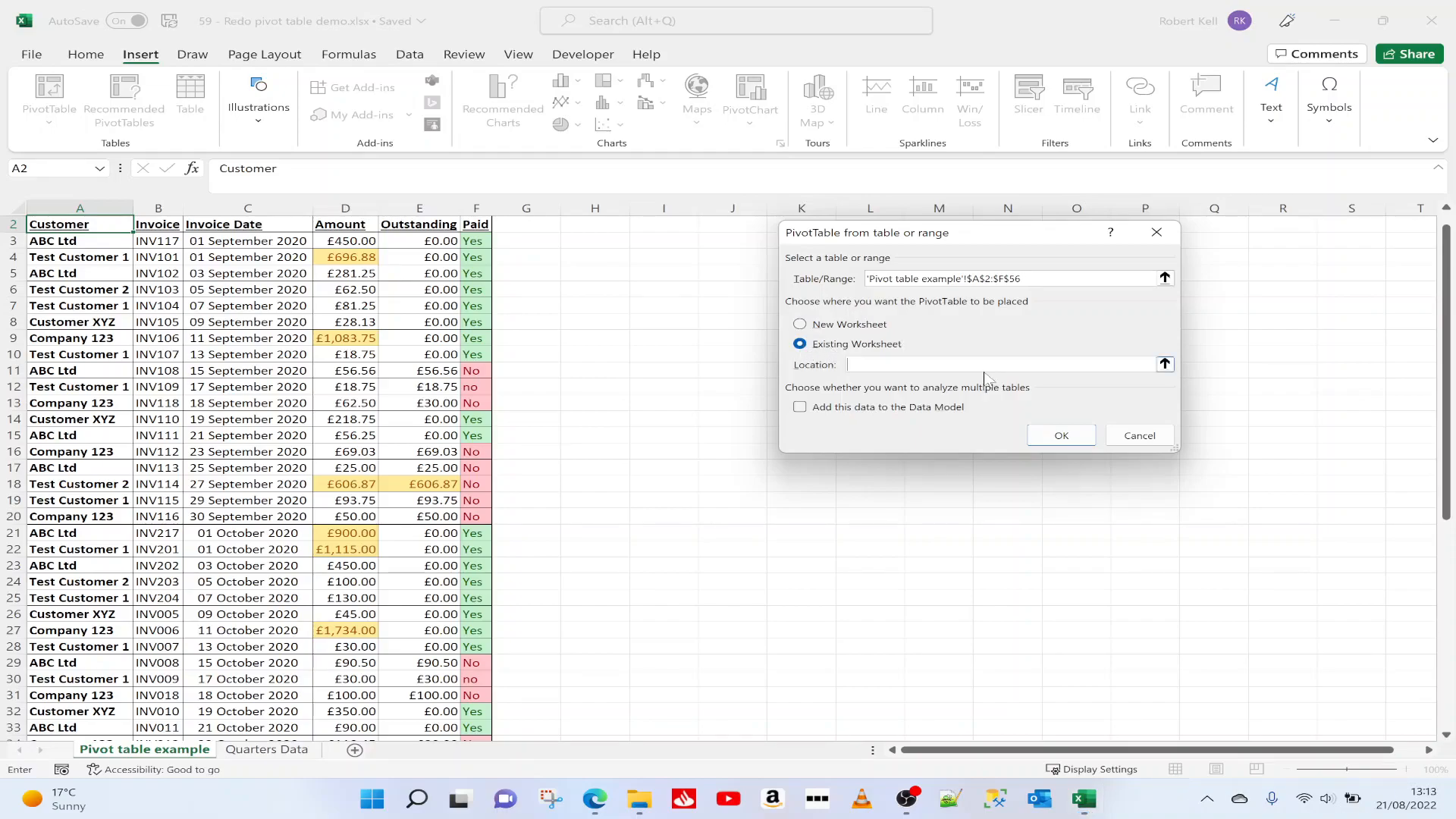
click(1165, 364)
click(605, 243)
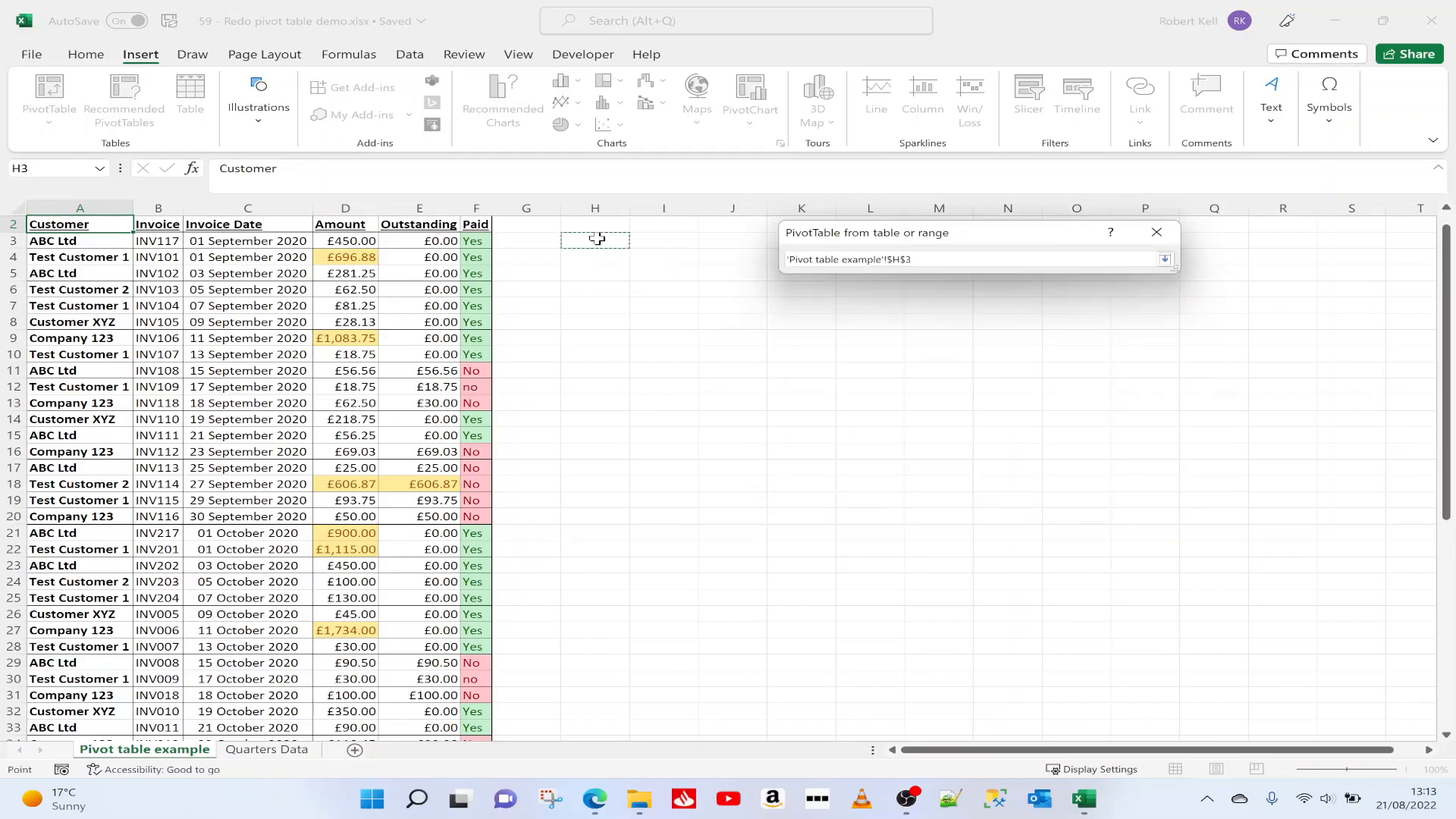
click(1165, 259)
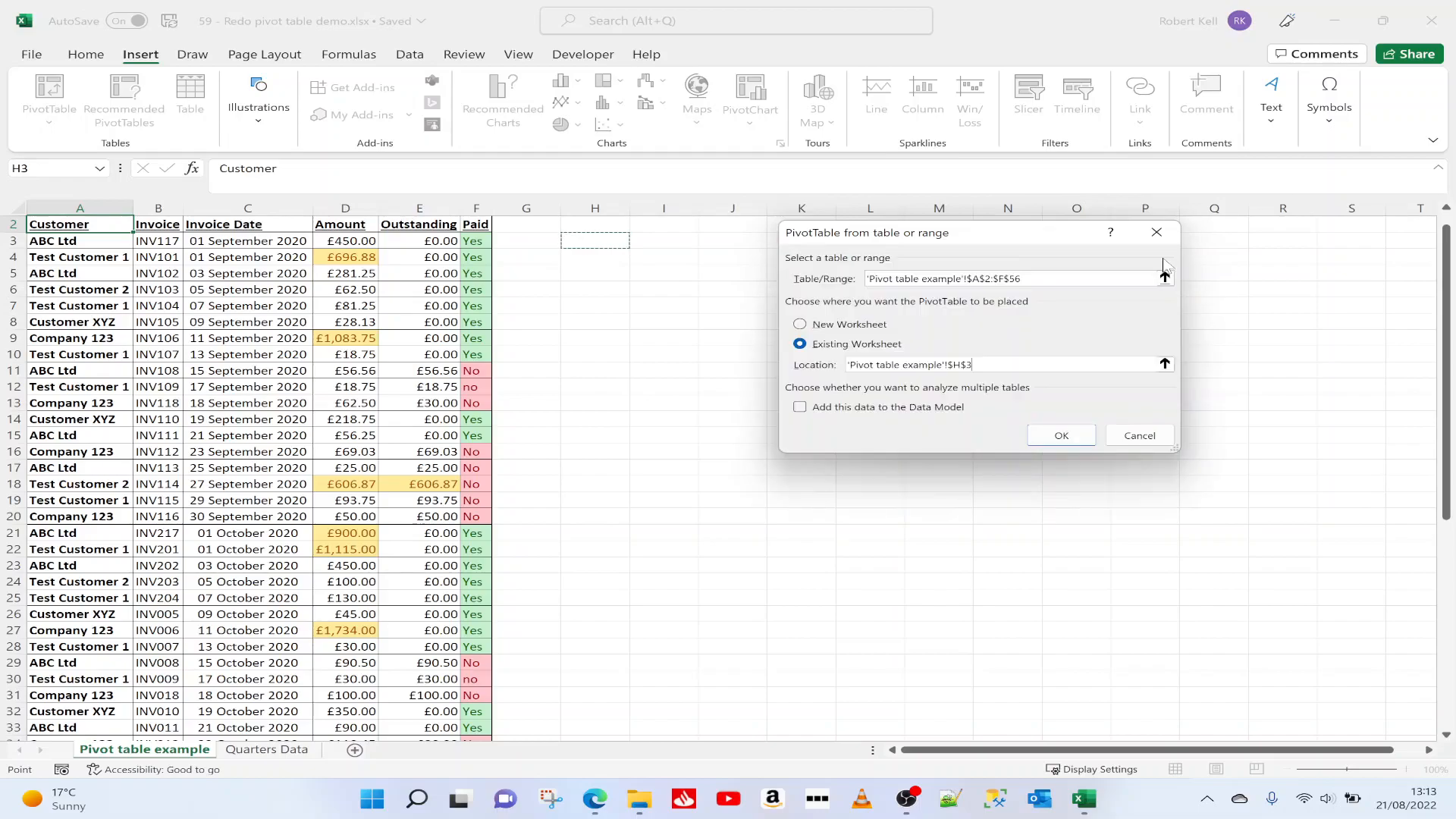
click(1062, 435)
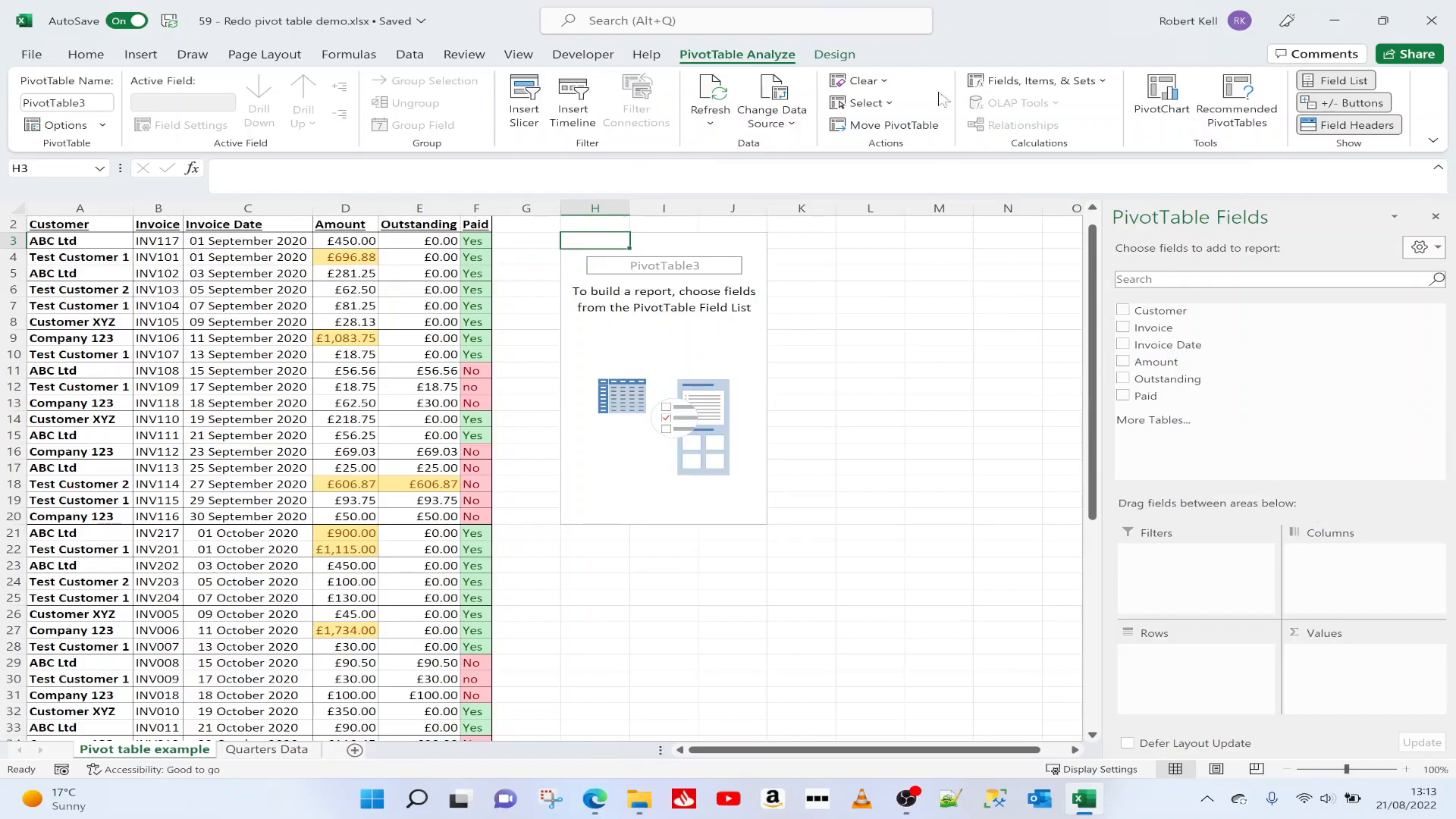
click(841, 60)
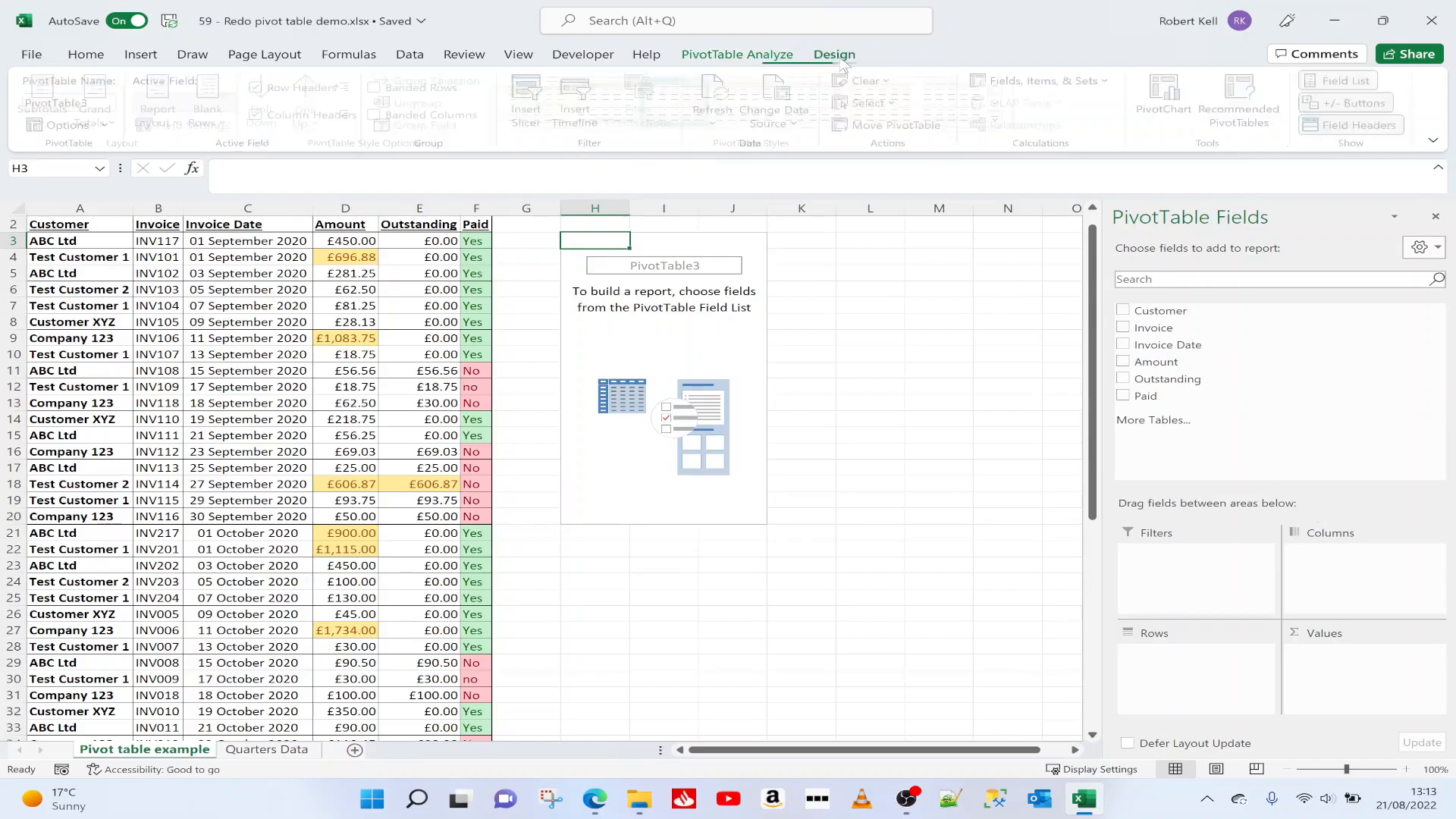
click(751, 58)
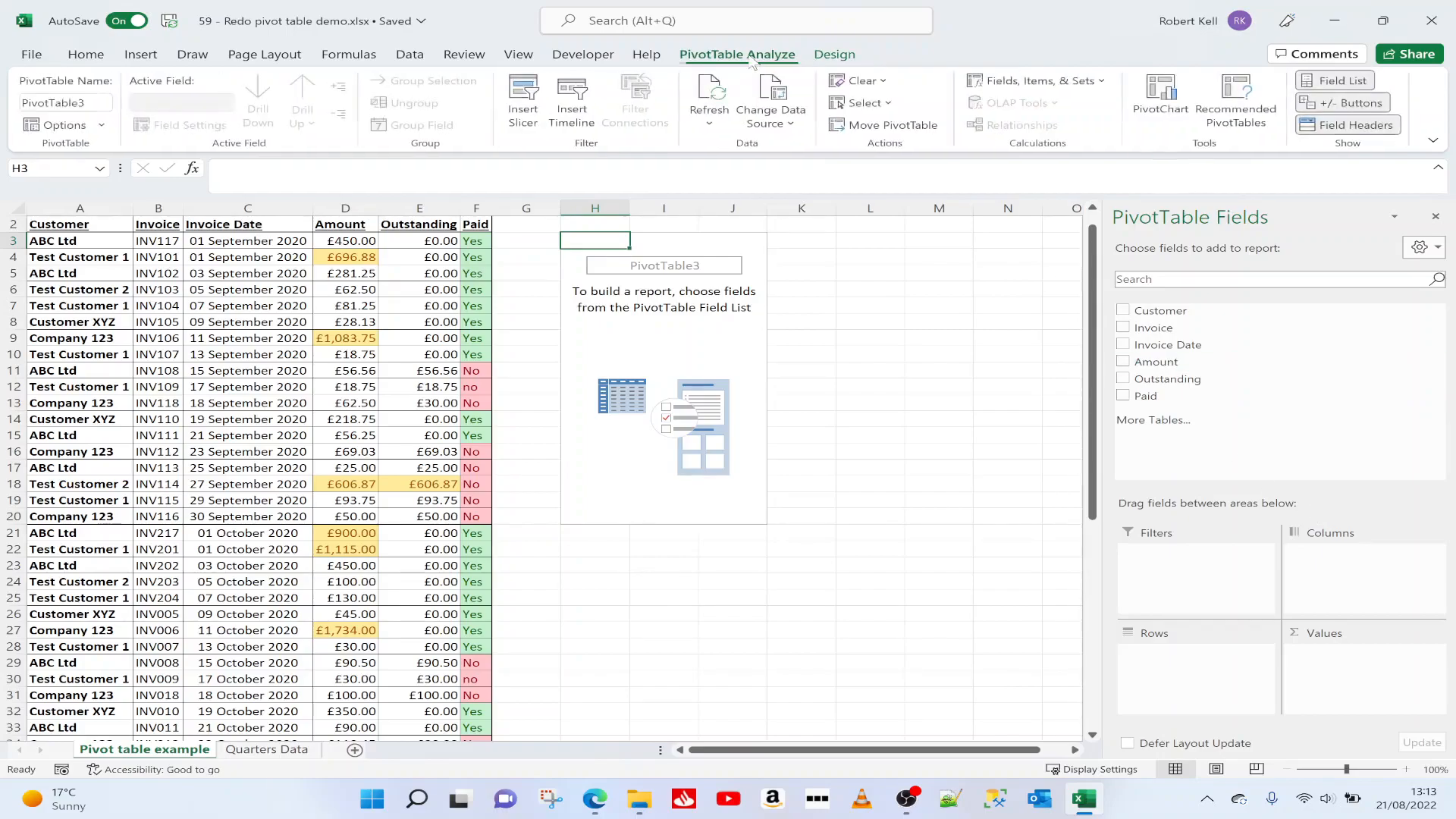
click(836, 55)
click(734, 56)
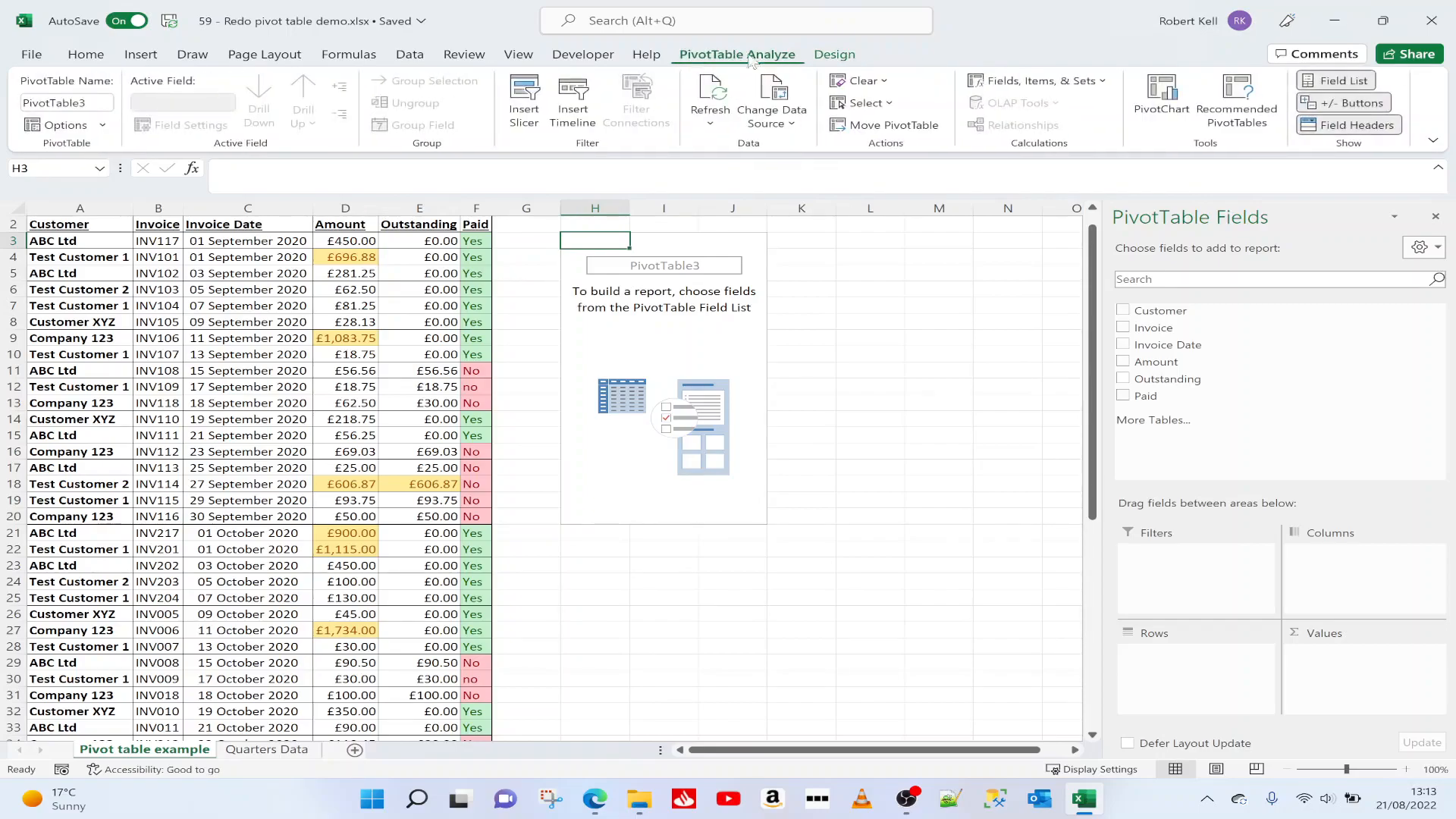
click(835, 56)
click(765, 56)
Step: Add the Customer field to the PivotTable's rows and the Amount field to its values
click(1124, 314)
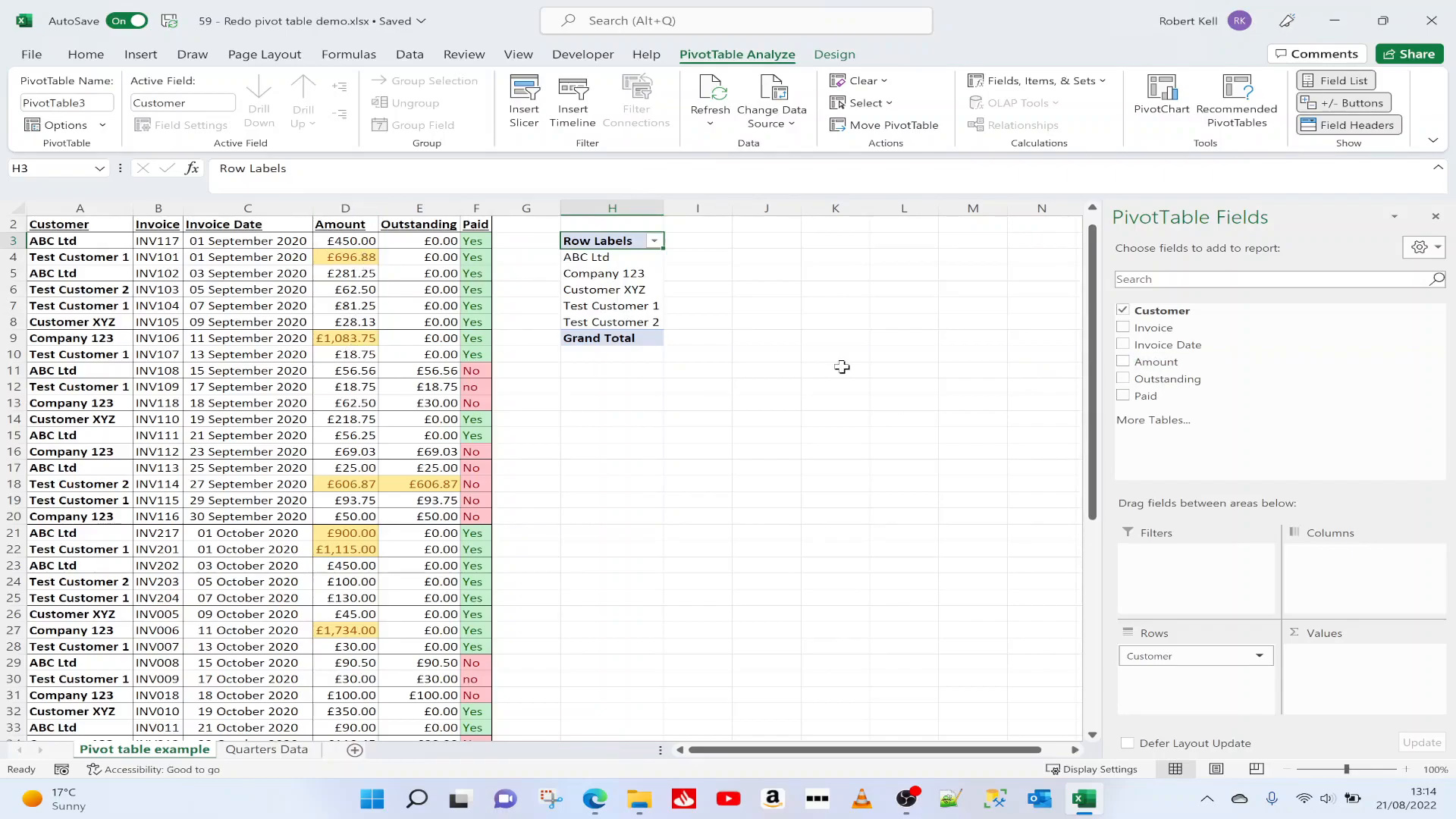
click(1123, 363)
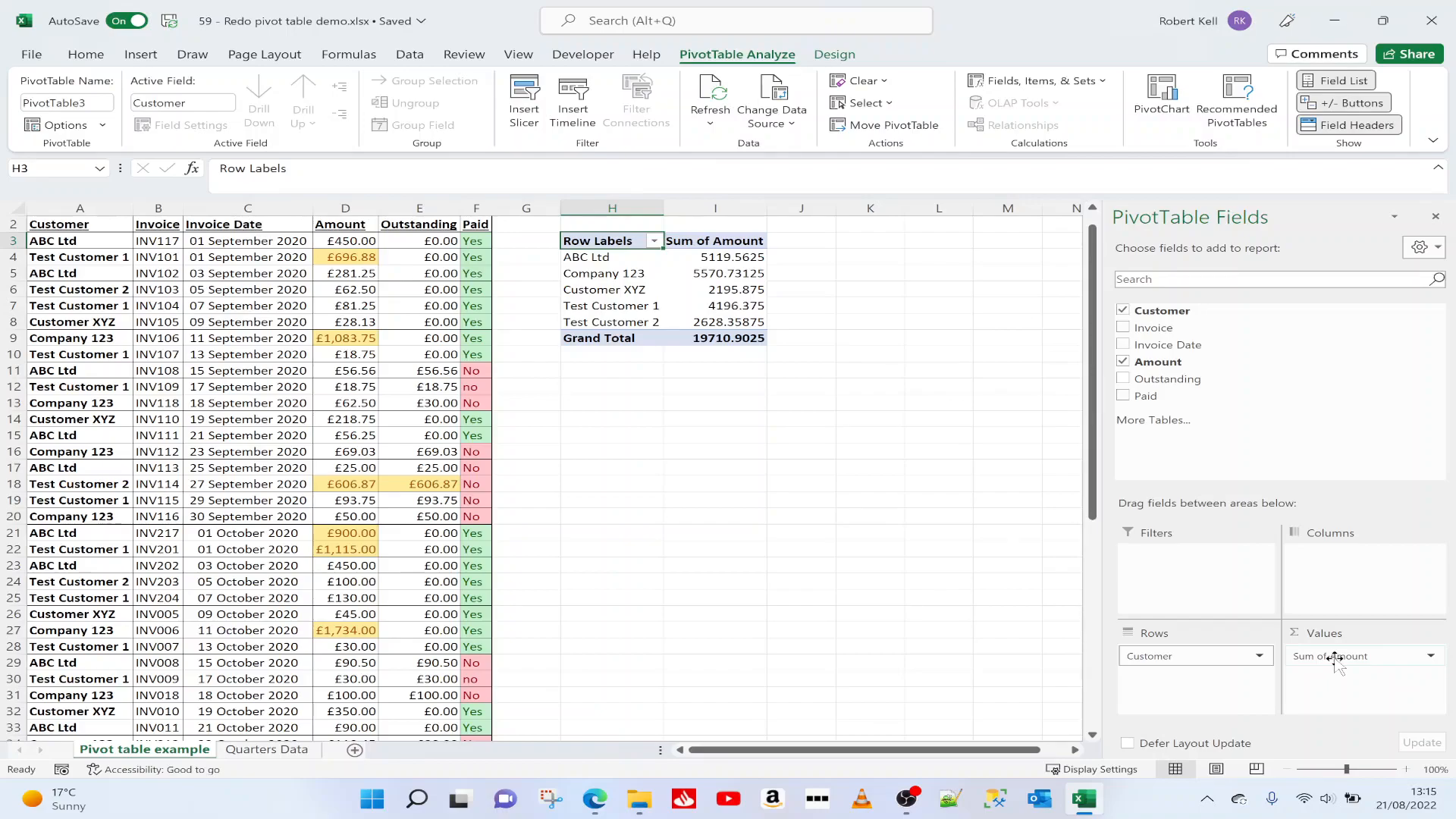
Step: Change the PivotTable's Amount calculation to Max
click(1431, 657)
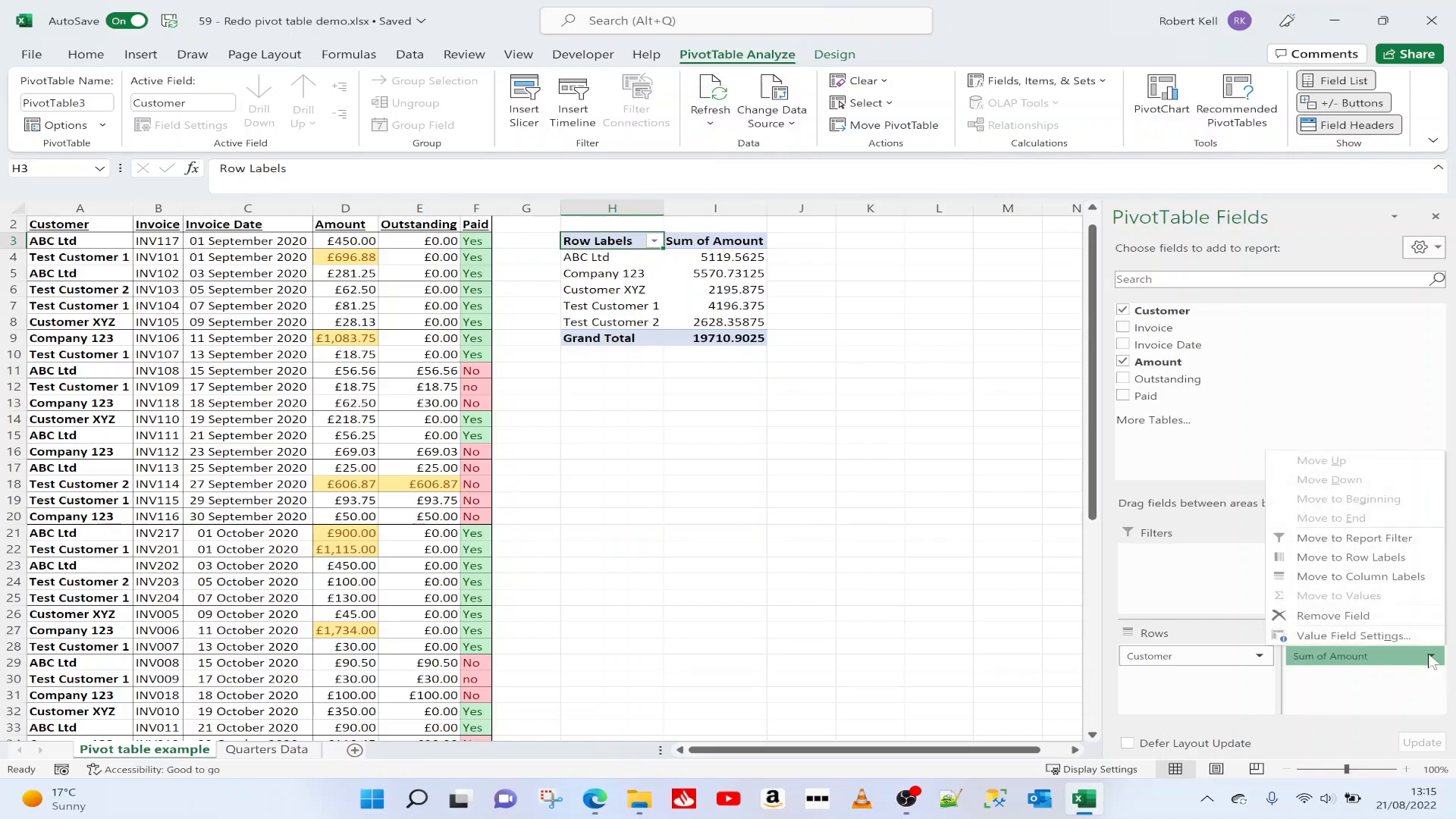
click(1378, 638)
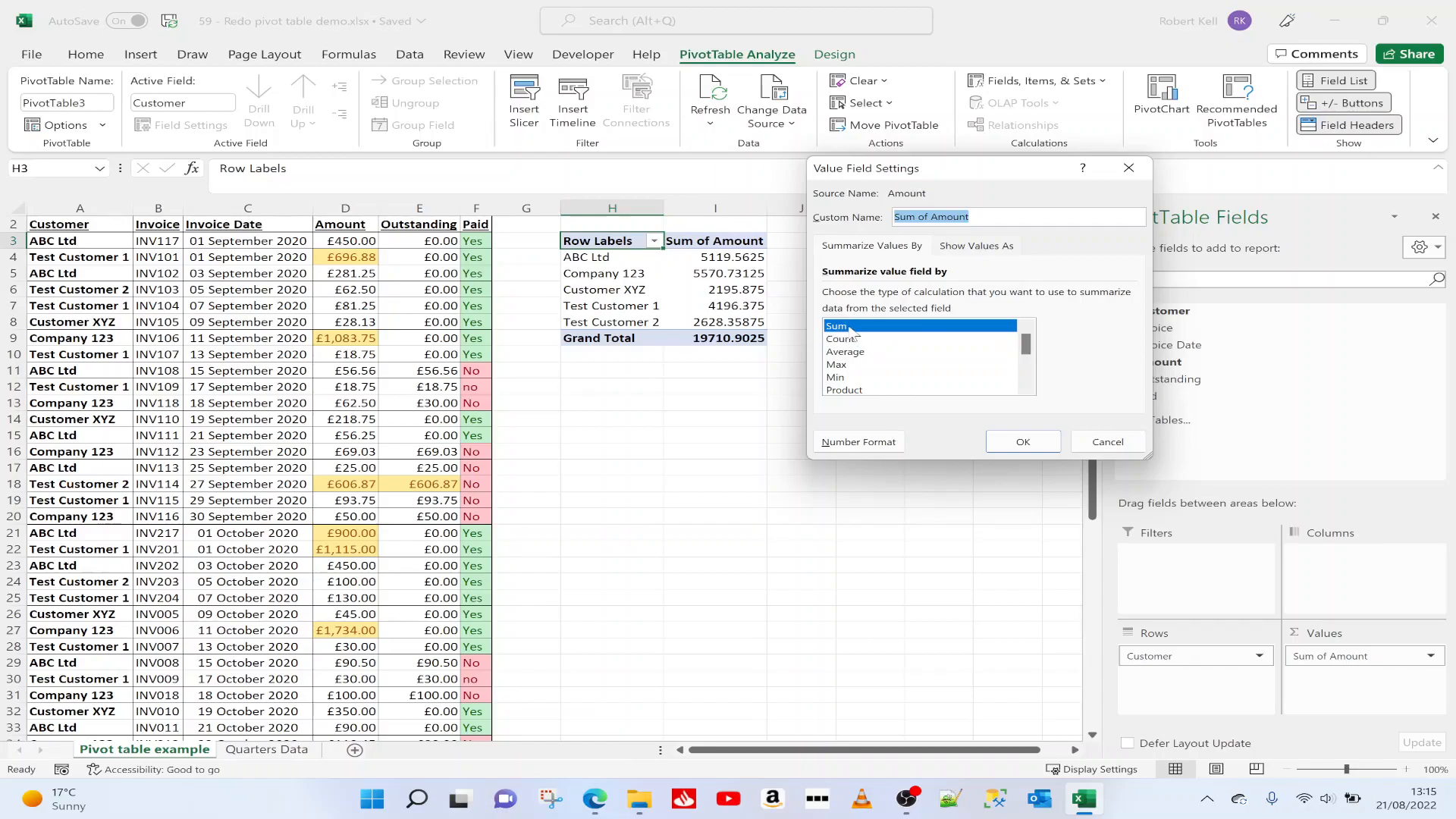
click(854, 367)
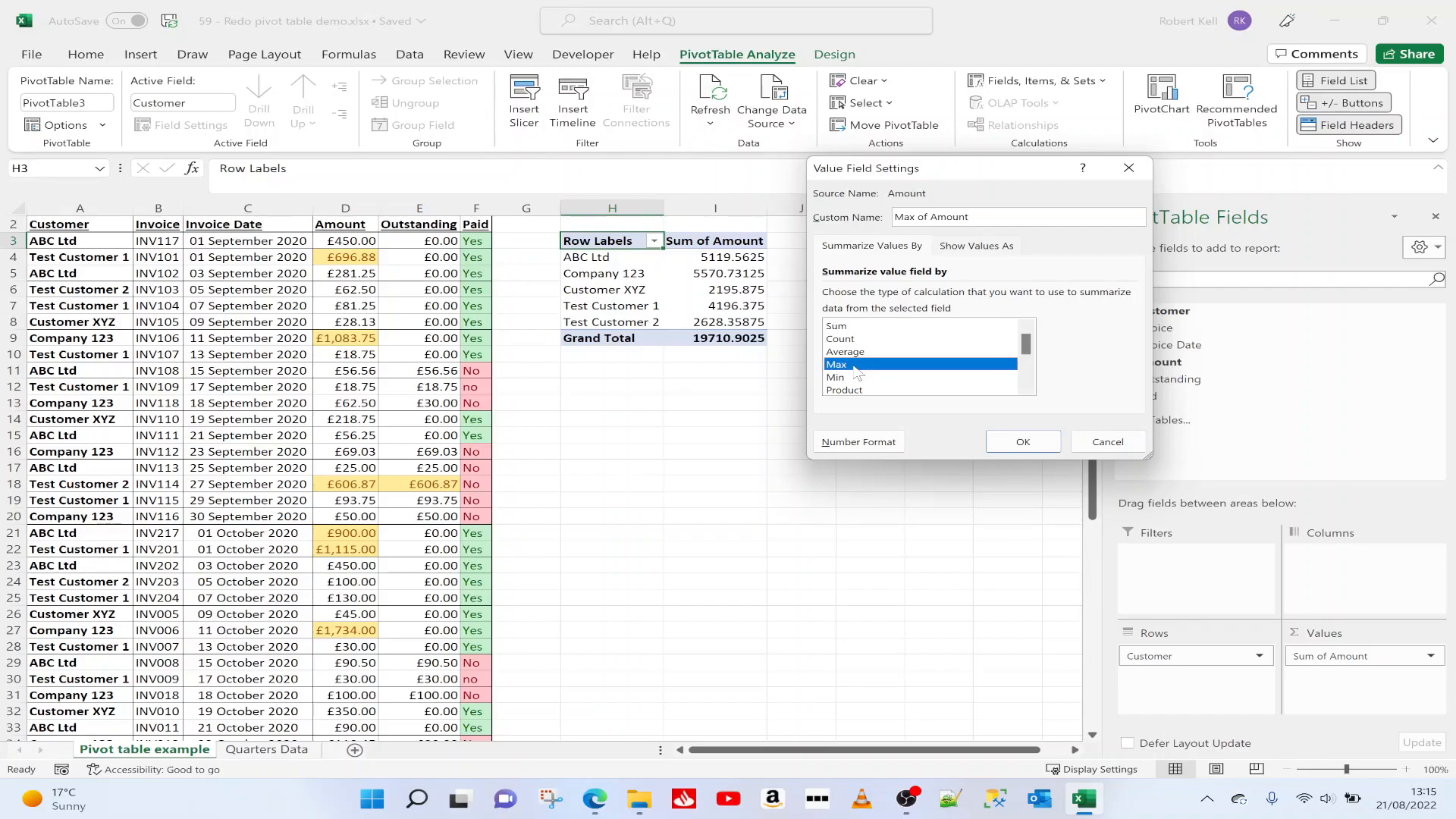
click(1015, 441)
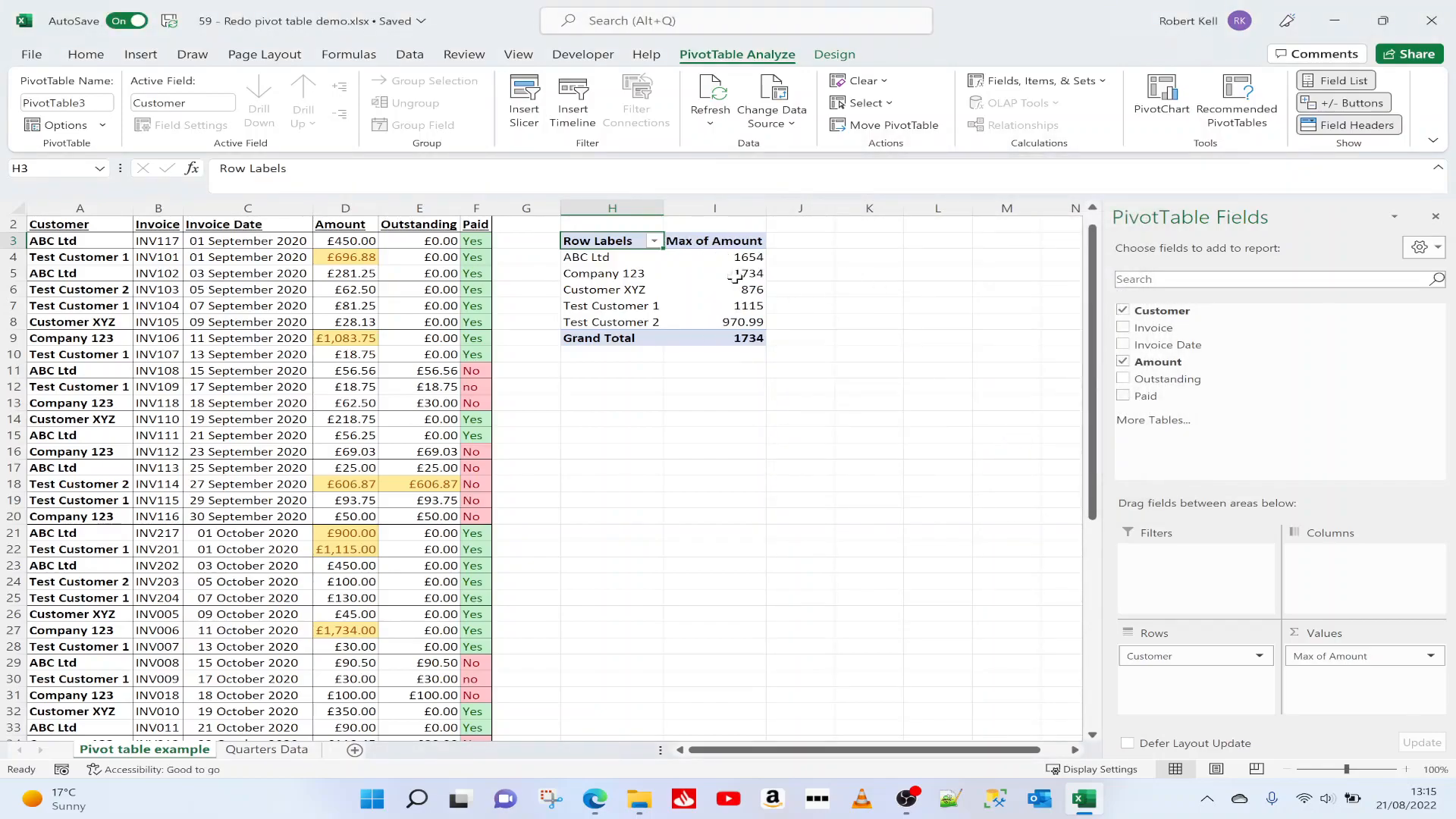
Step: Trace ABC Ltd's maximum amount in the PivotTable back to its invoice in row 51 of the source data
click(703, 259)
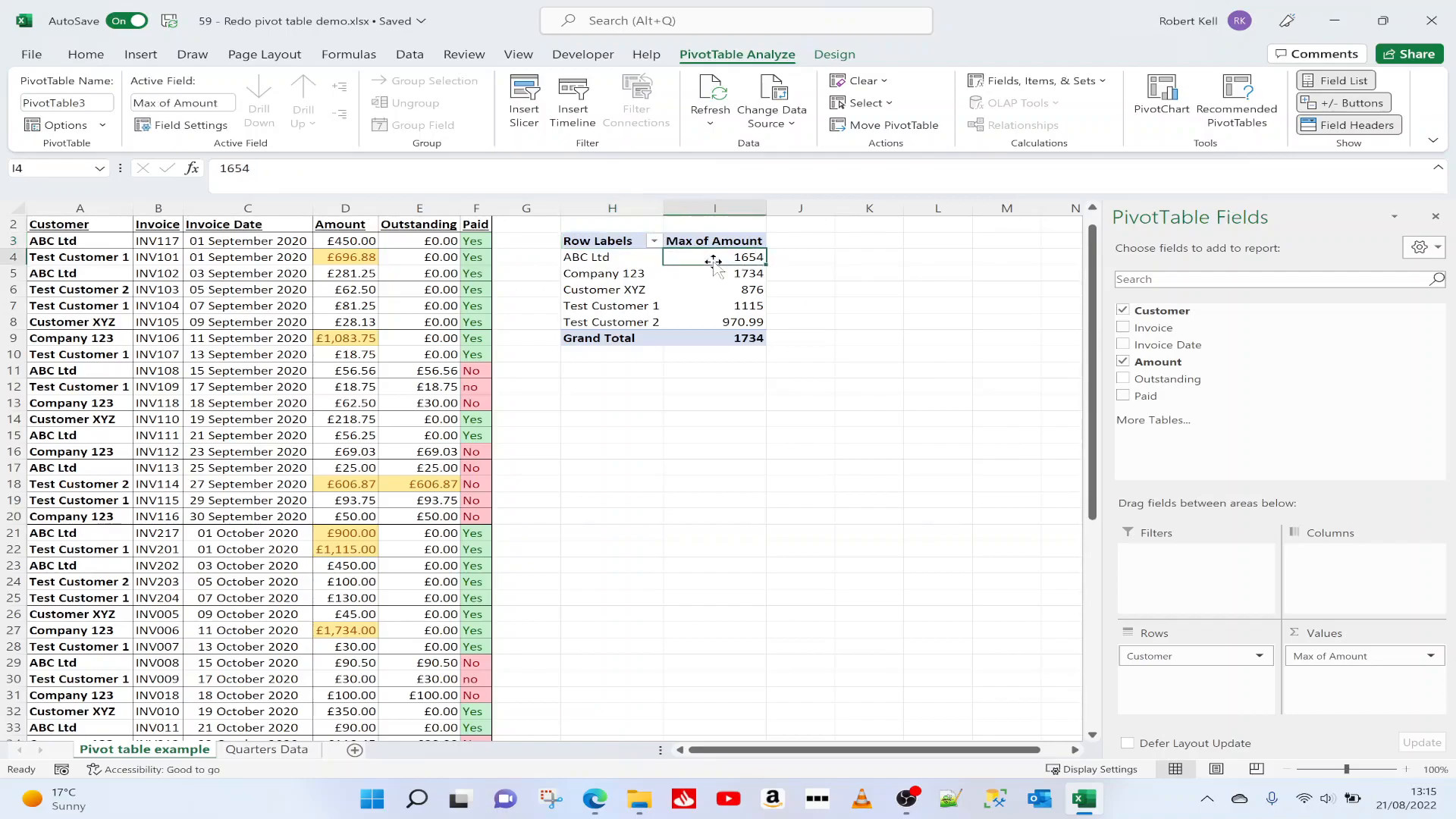
mouse_move(727, 334)
drag(1092, 308, 1090, 523)
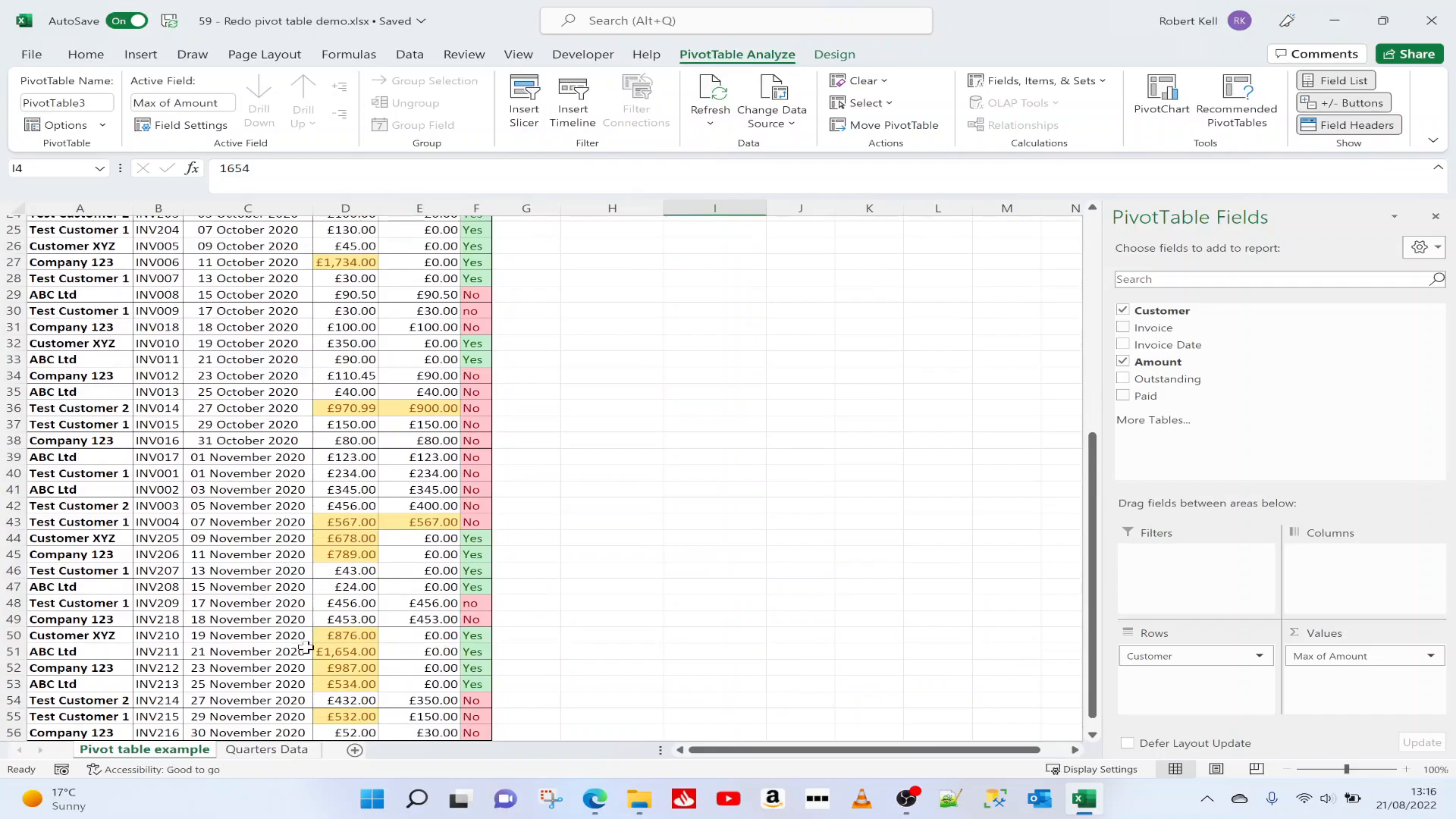
click(53, 653)
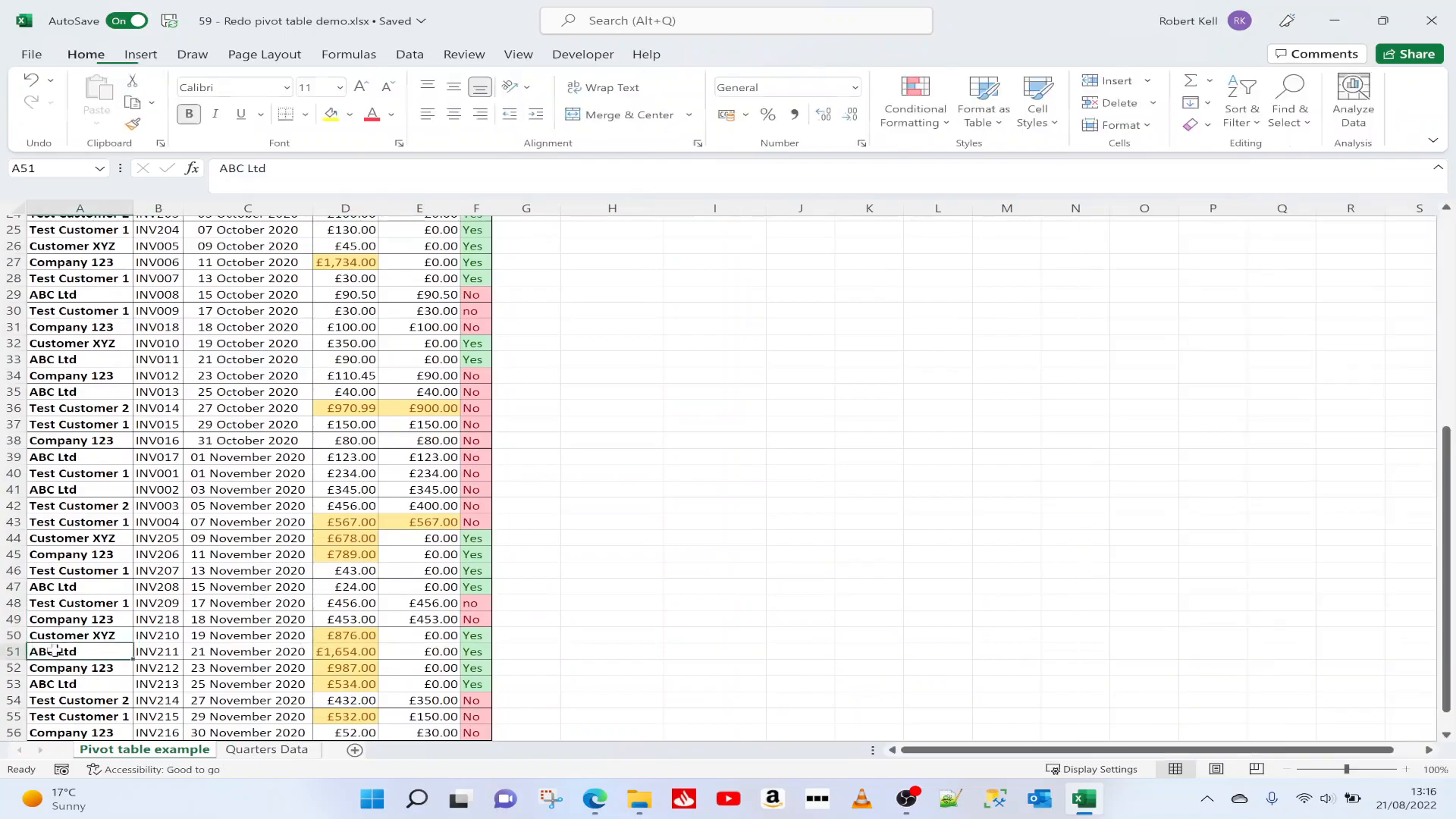
click(322, 653)
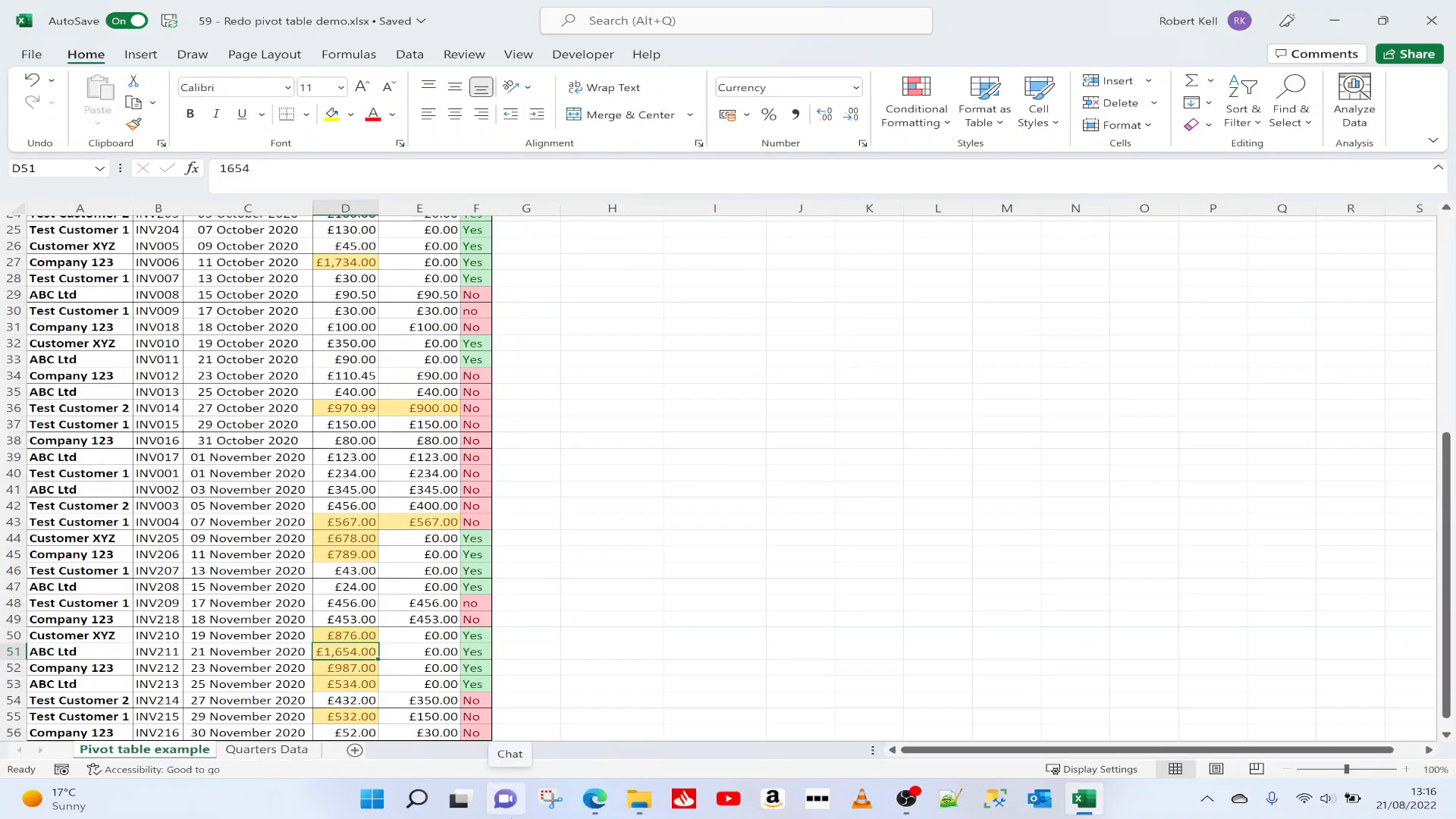
scroll(751, 473, up, 8)
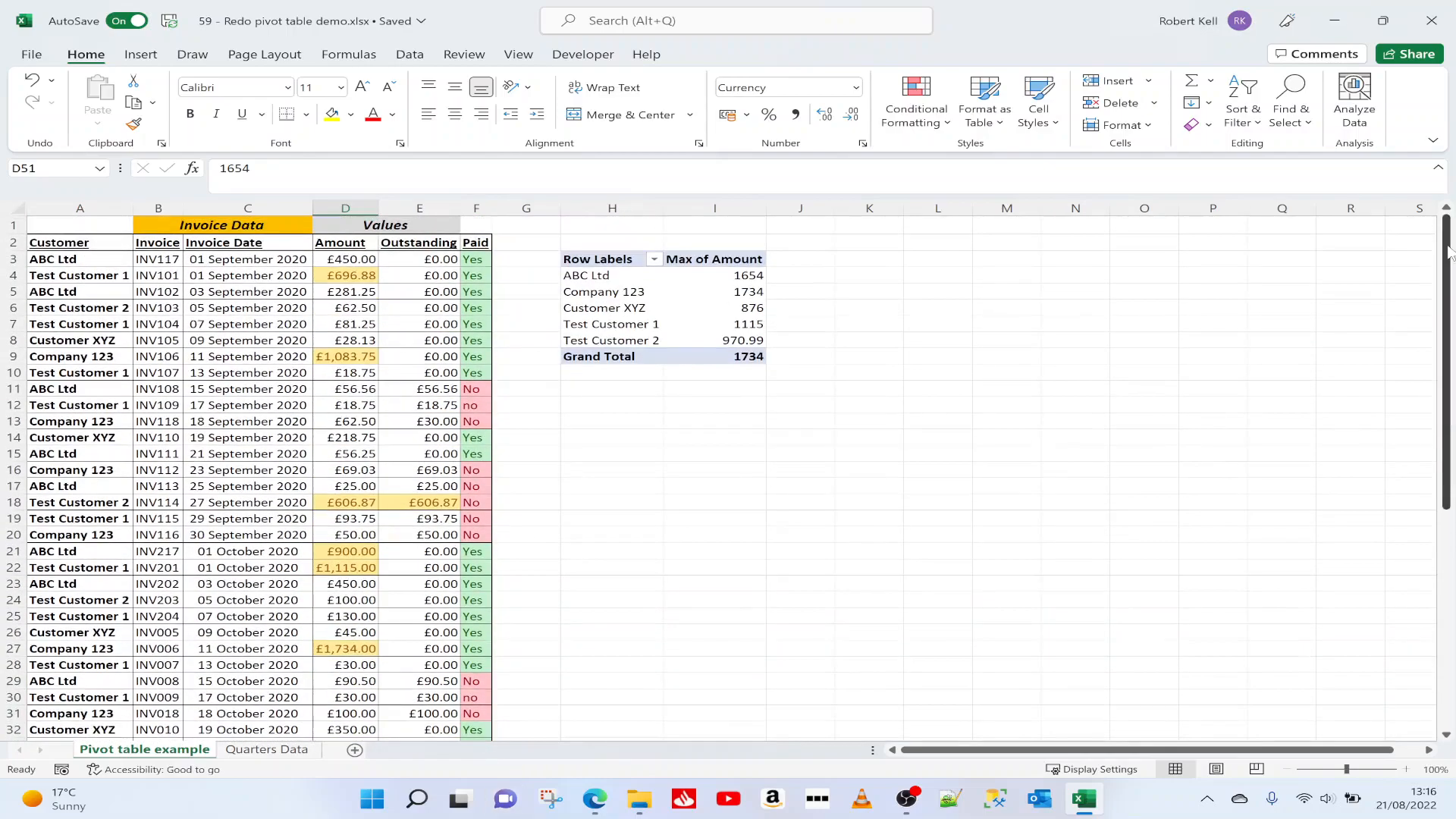
Step: Select cells inside and outside the PivotTable in turn to check when its field list and tools are available
click(701, 305)
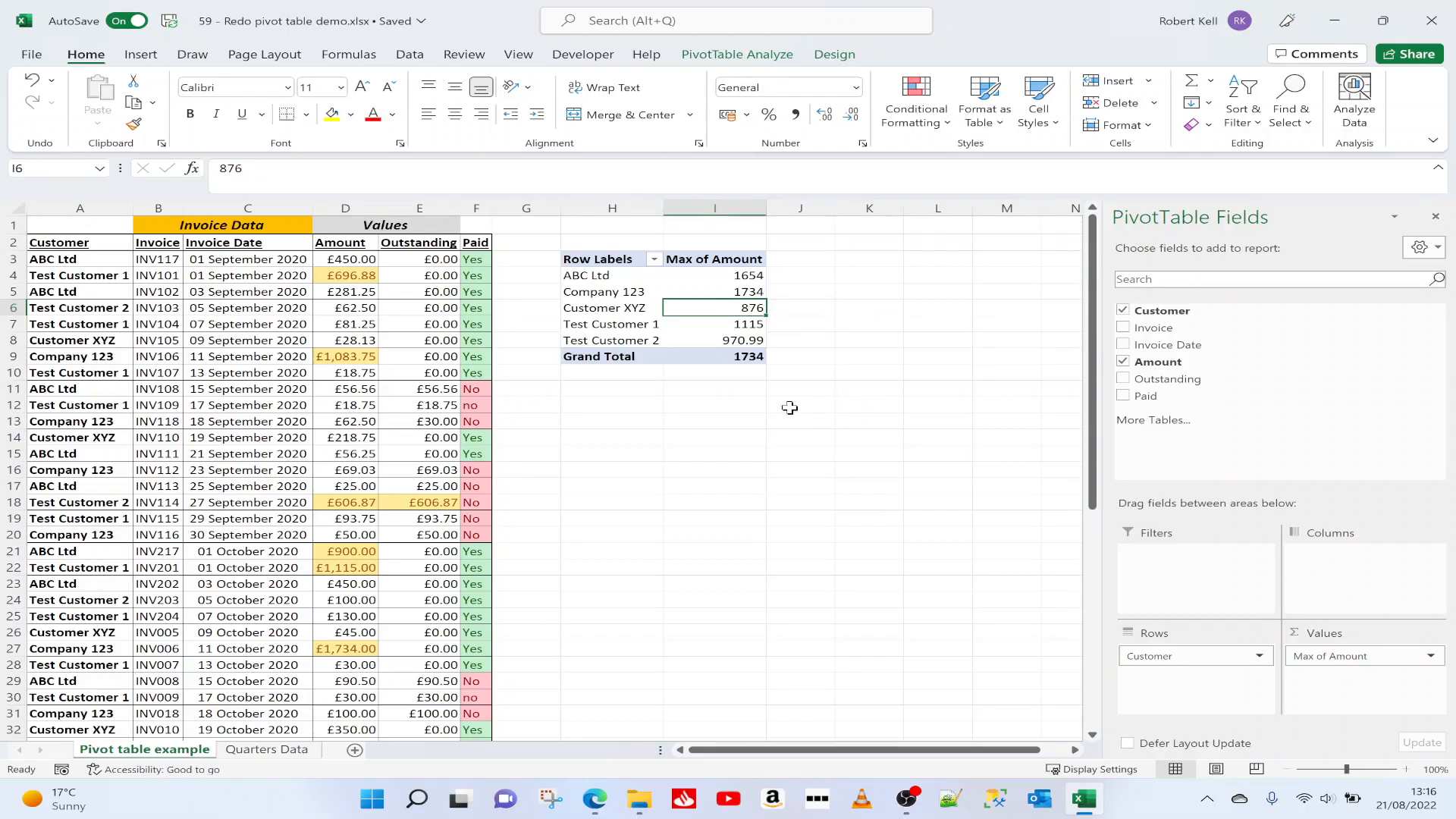
click(619, 410)
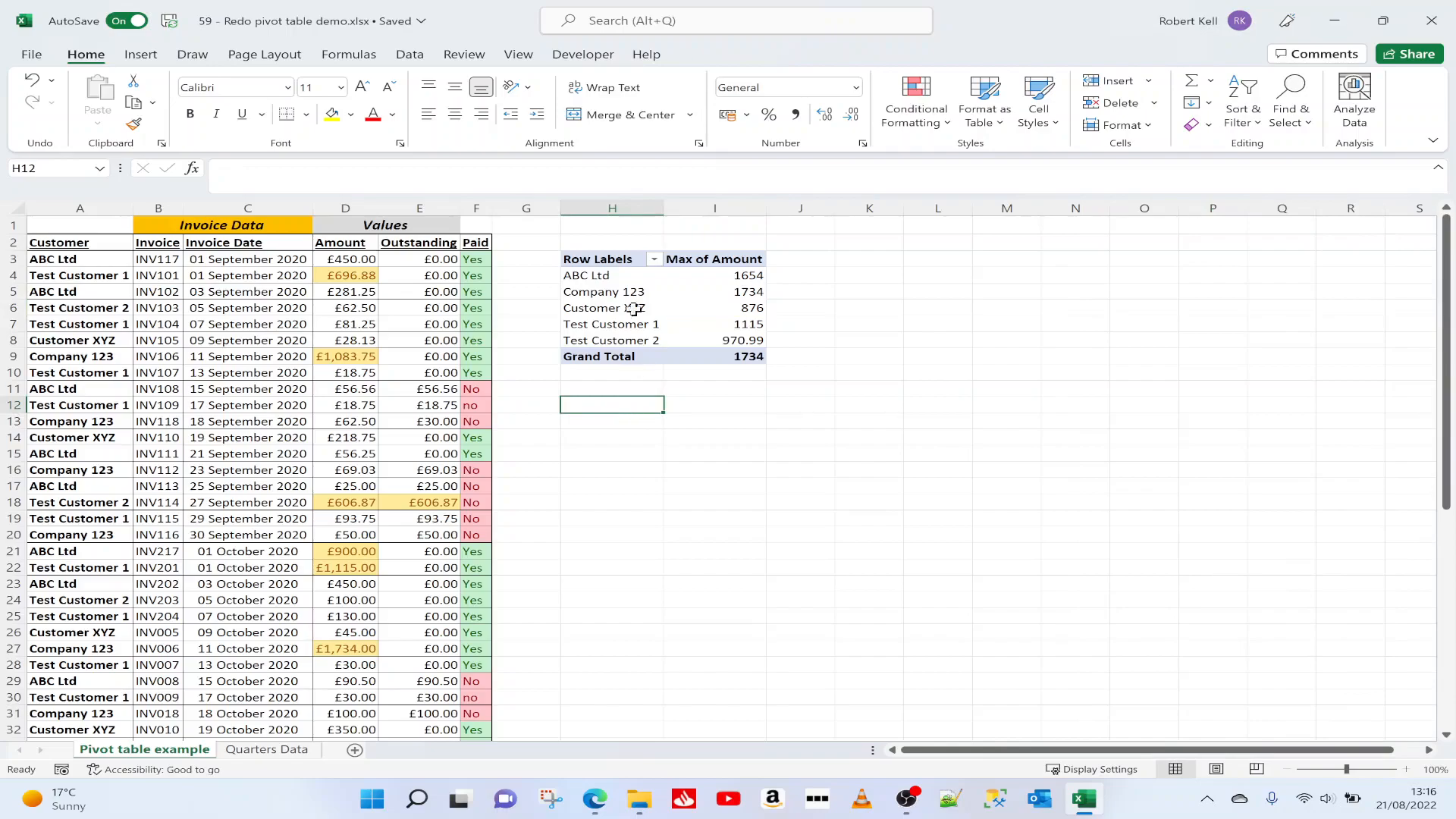
click(627, 277)
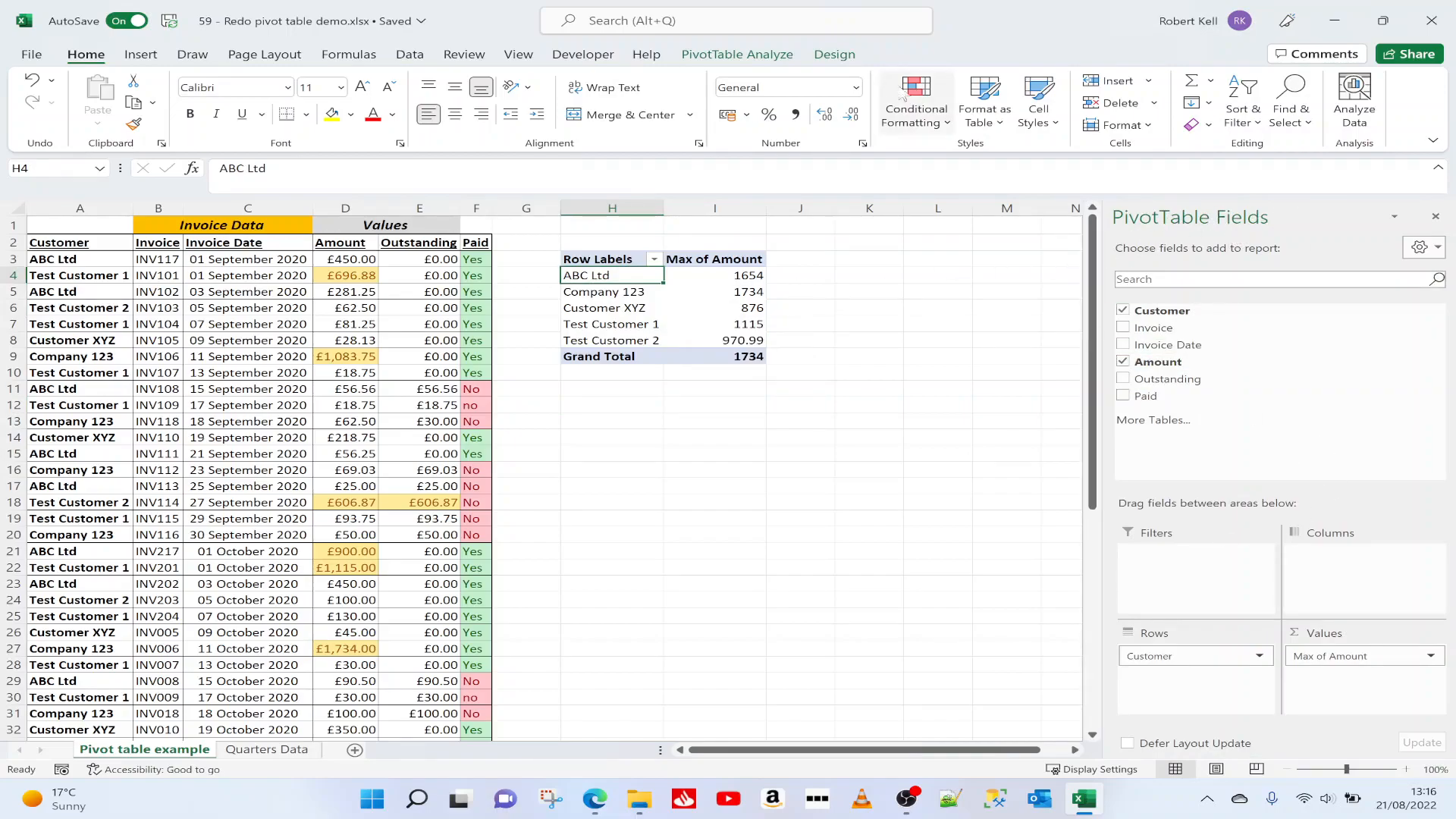
click(839, 60)
click(753, 57)
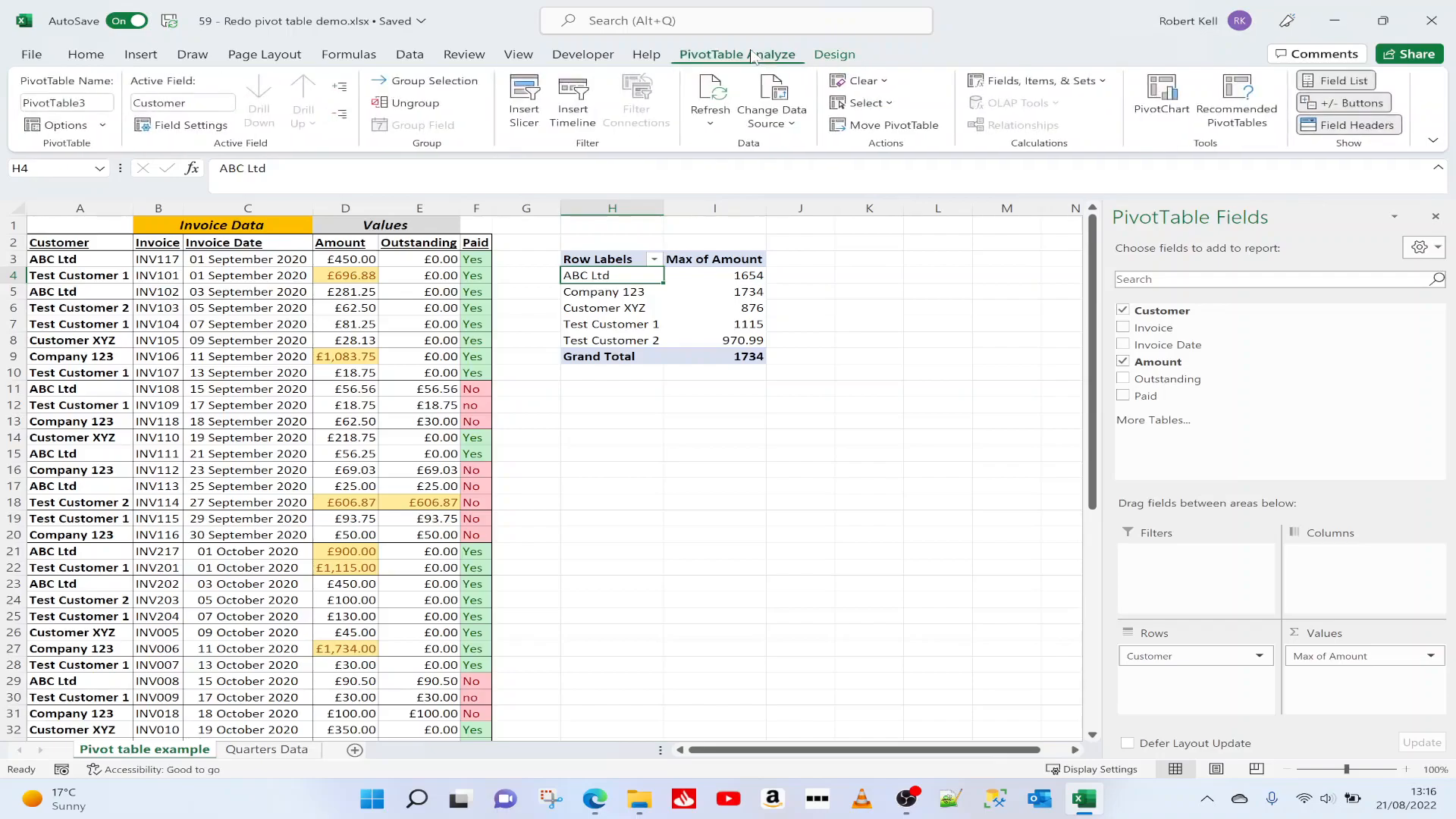
click(591, 441)
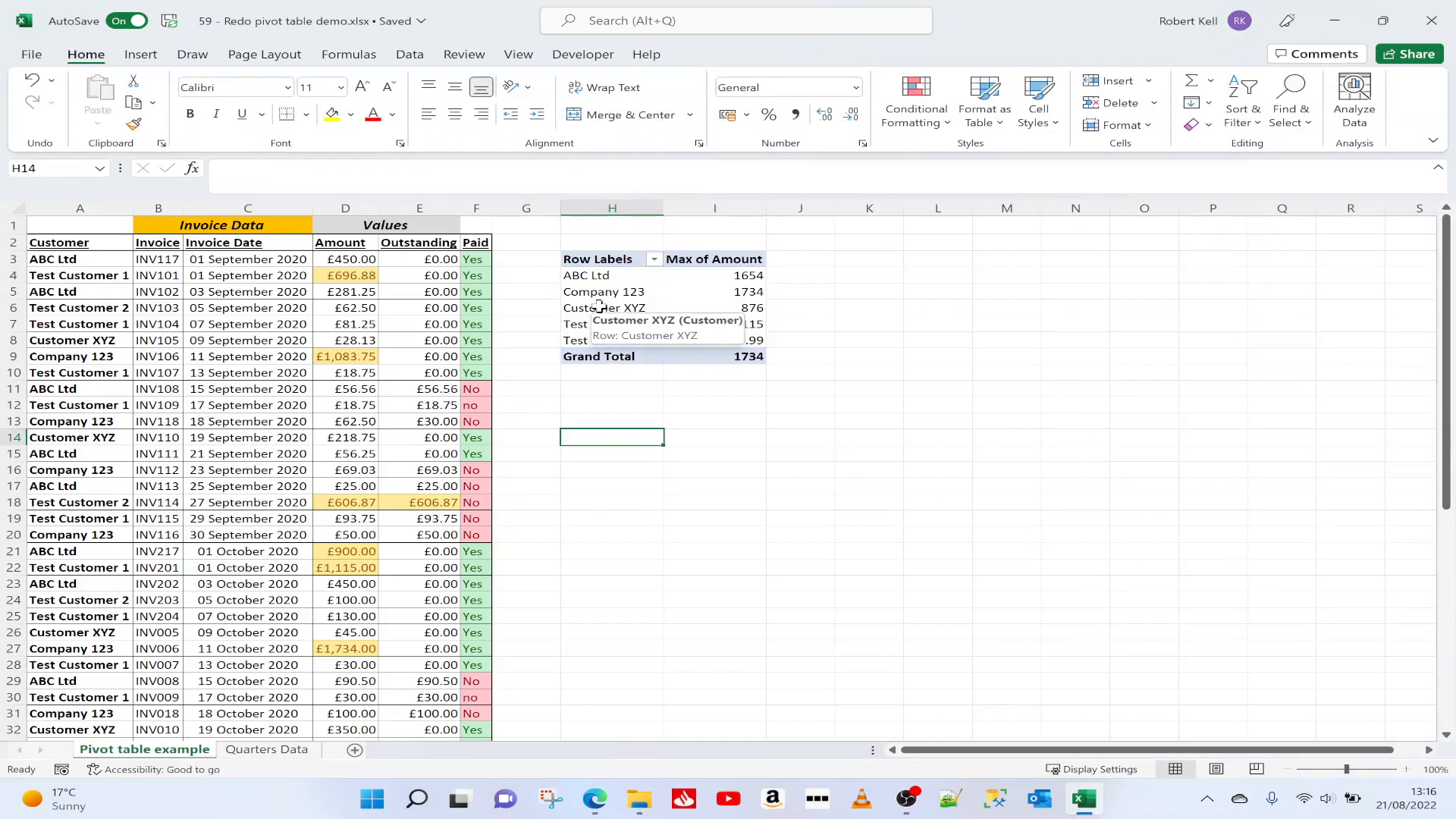
click(211, 359)
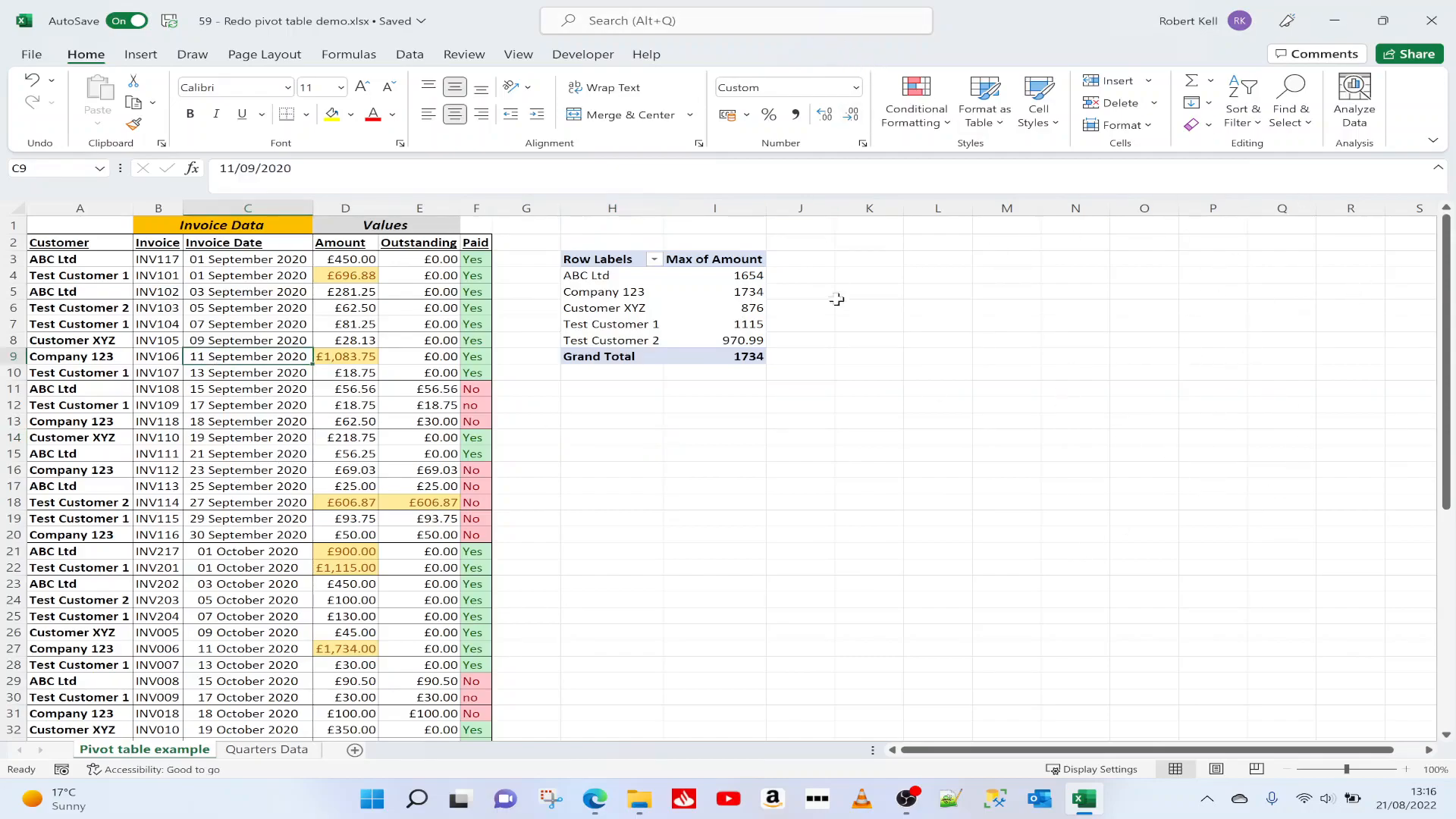
click(626, 294)
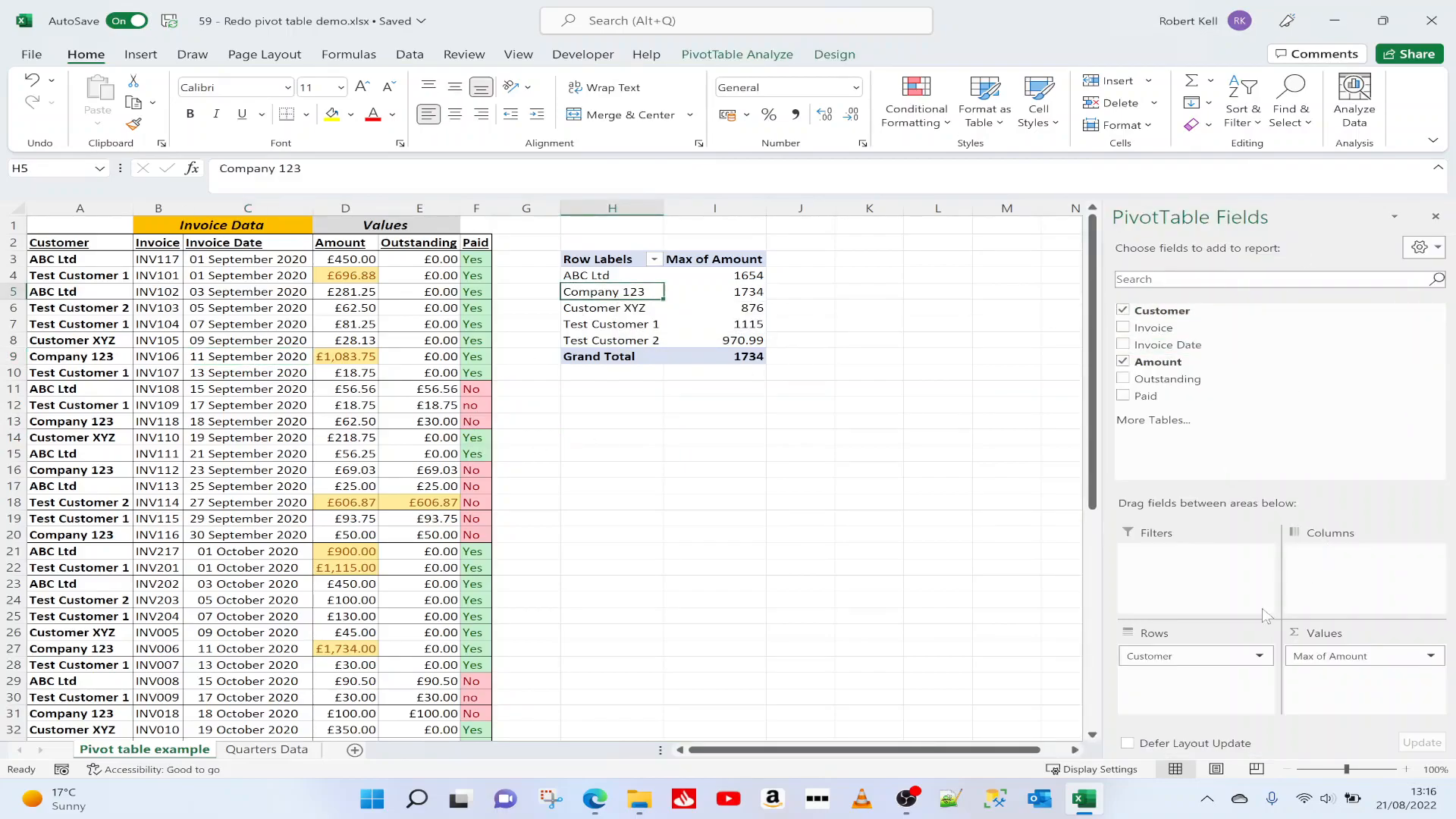
click(834, 470)
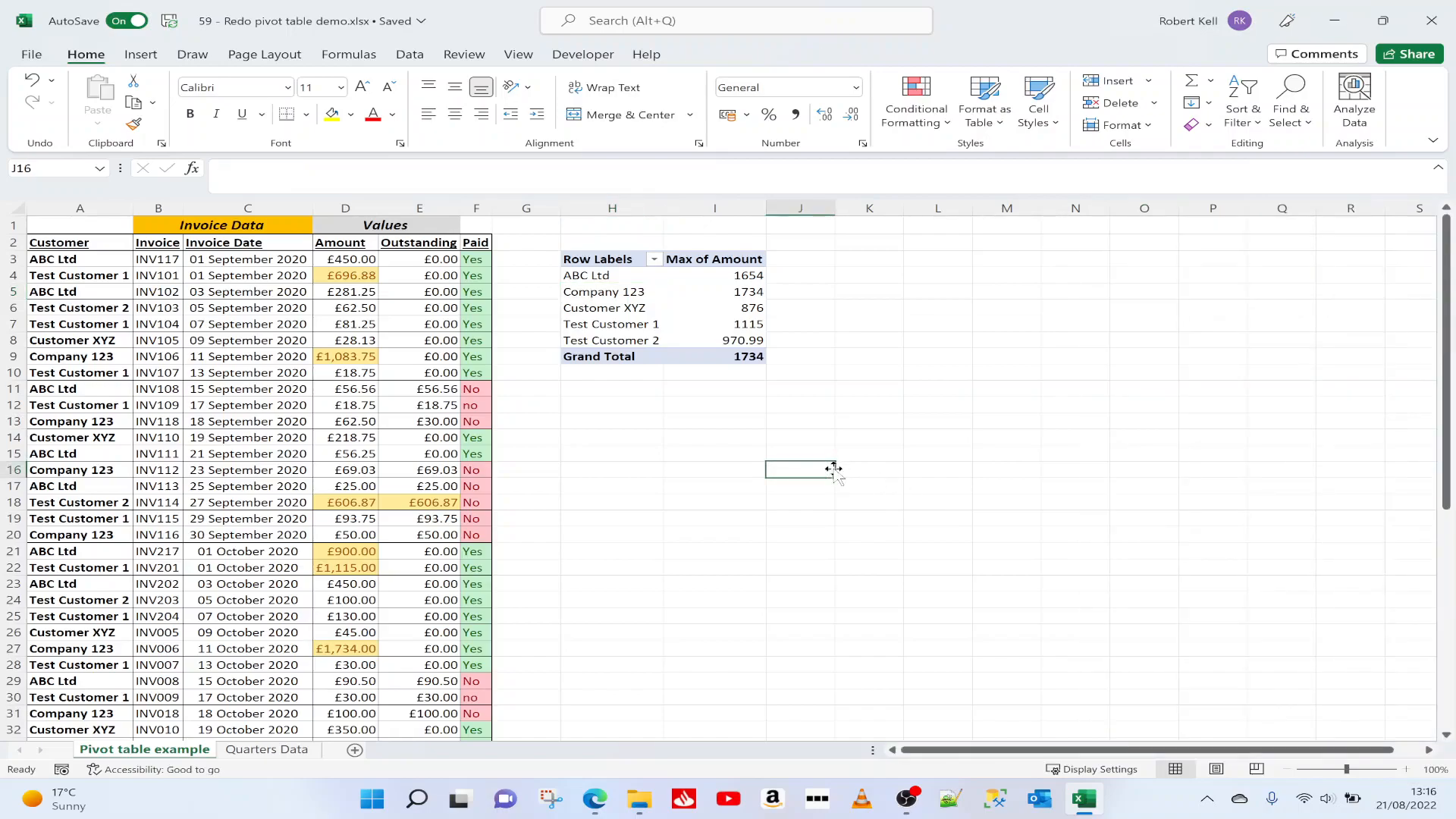
Step: Summarize the PivotTable's Amount values by Sum
click(625, 293)
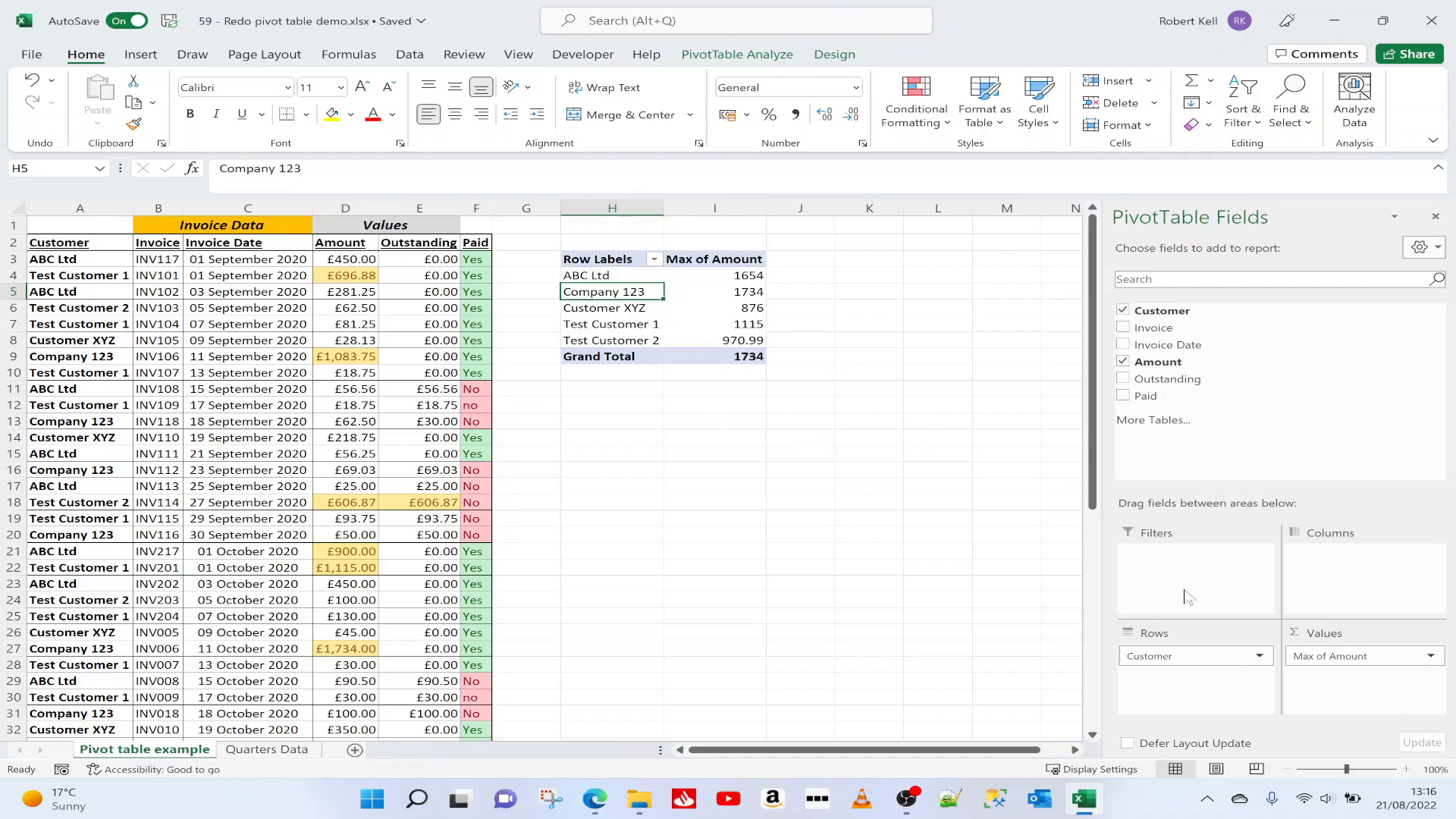
click(1433, 660)
click(1338, 640)
click(870, 327)
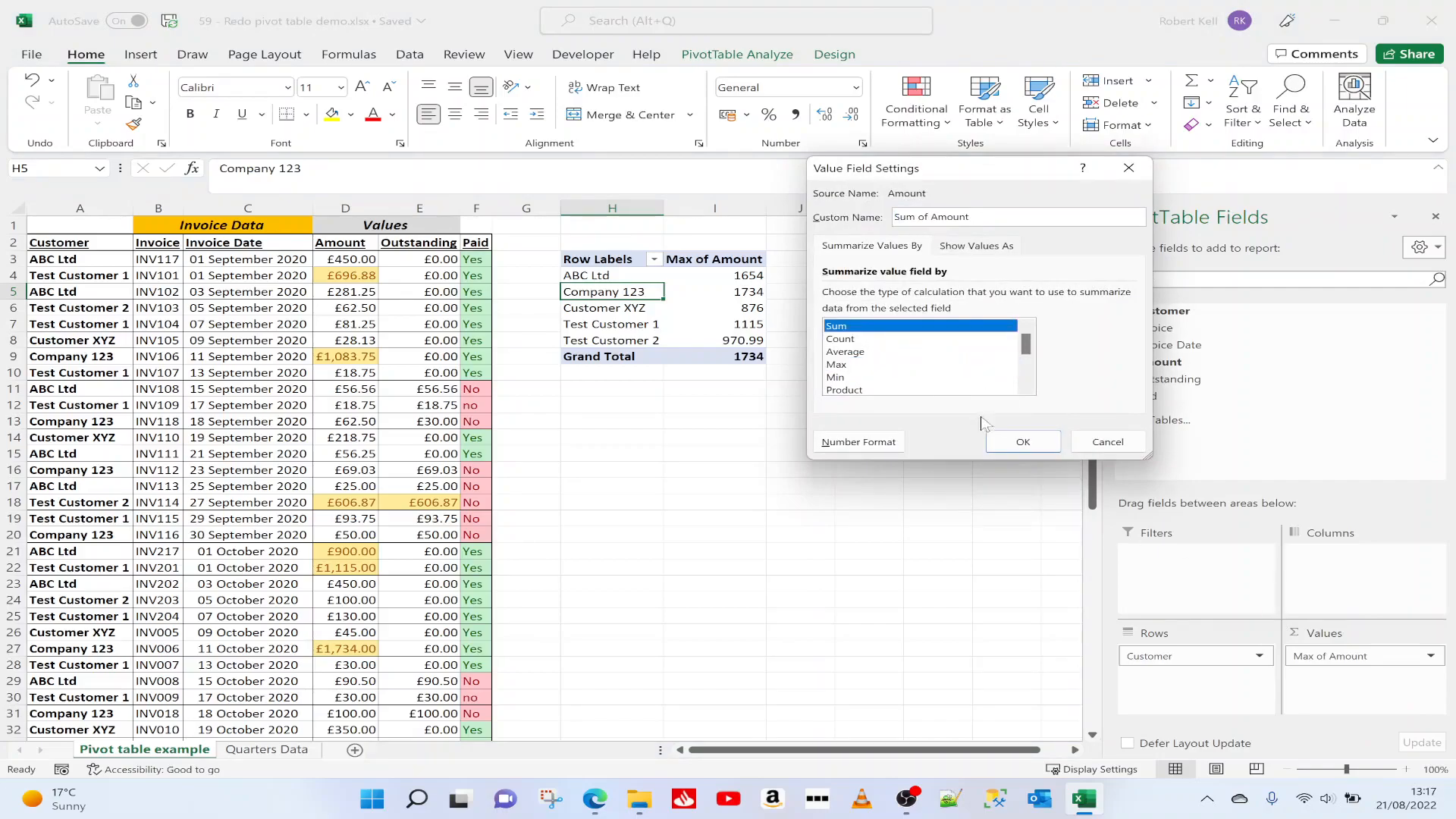
click(1007, 439)
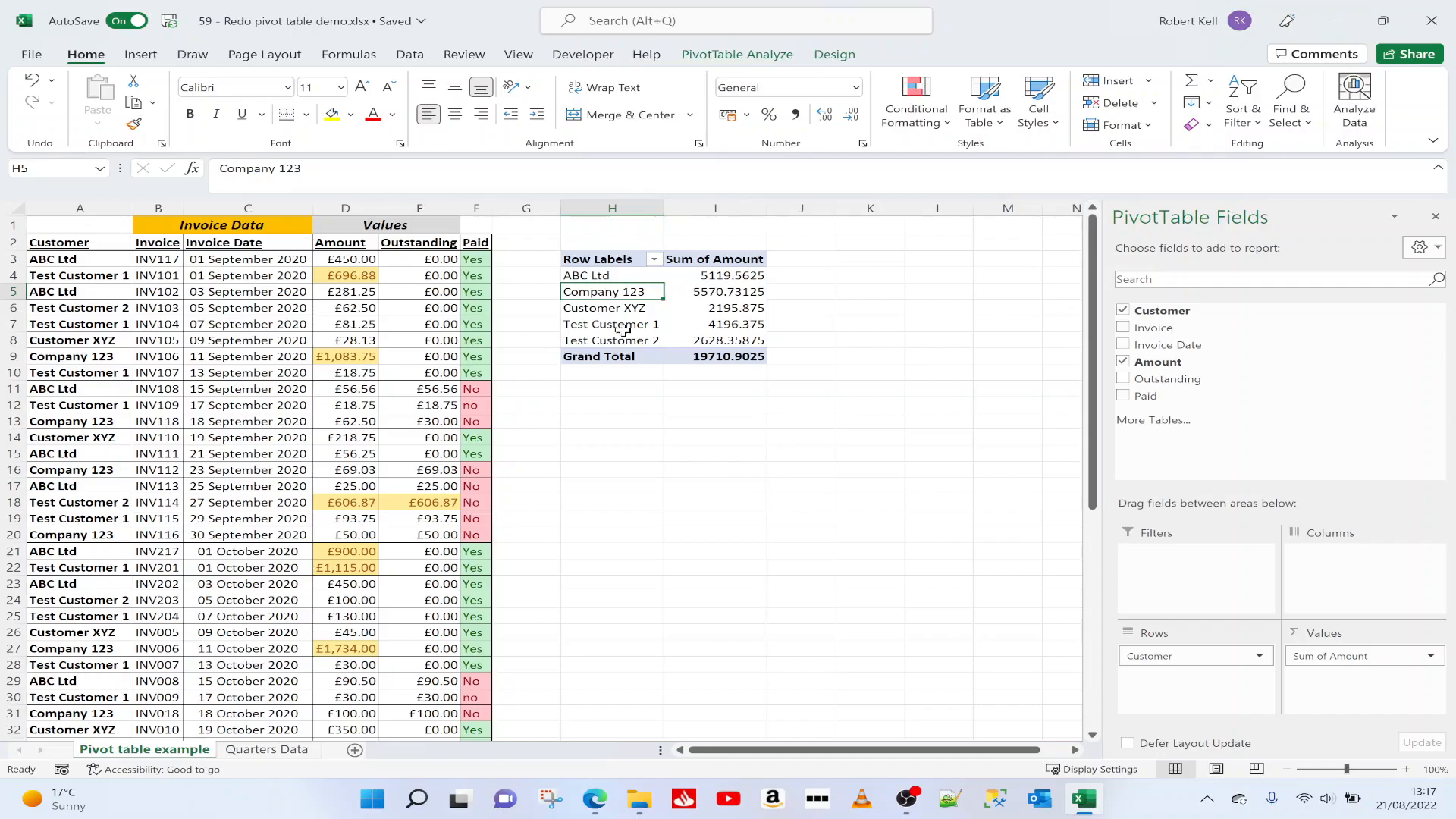
Step: Try the Invoice field in the PivotTable's rows and in its values, and remove it from the report
click(1123, 329)
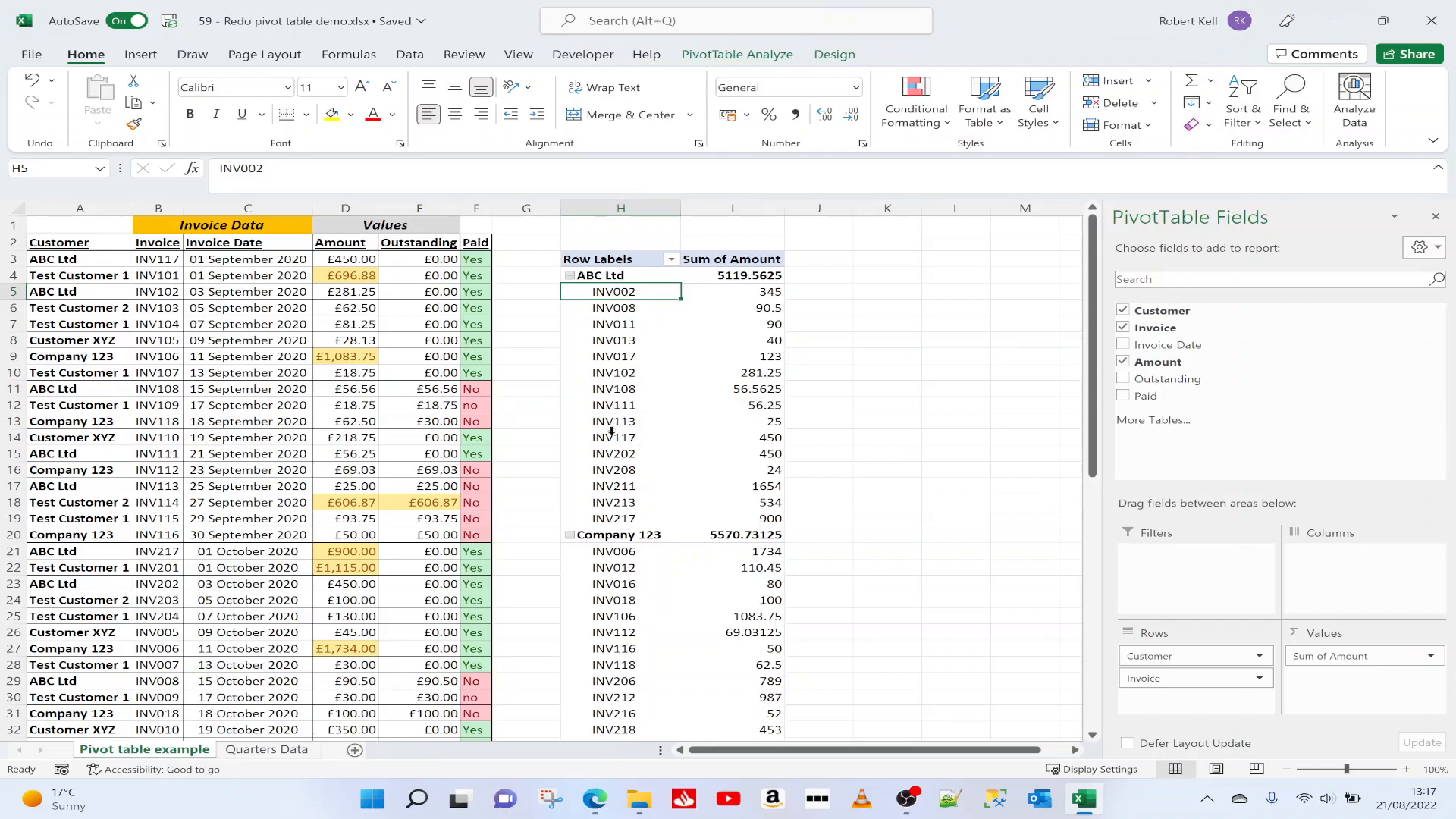
mouse_move(682, 528)
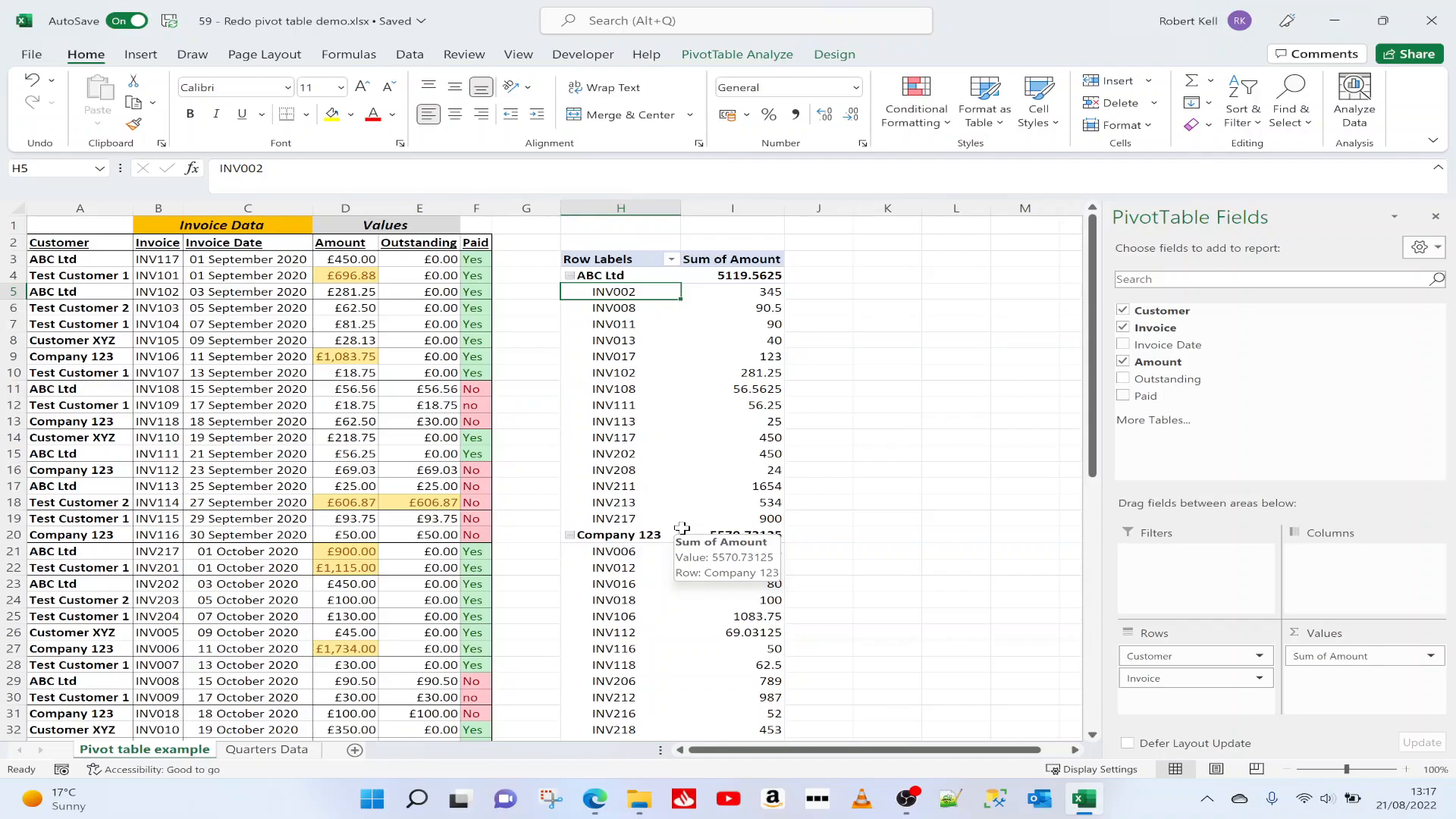
click(1124, 328)
click(1123, 328)
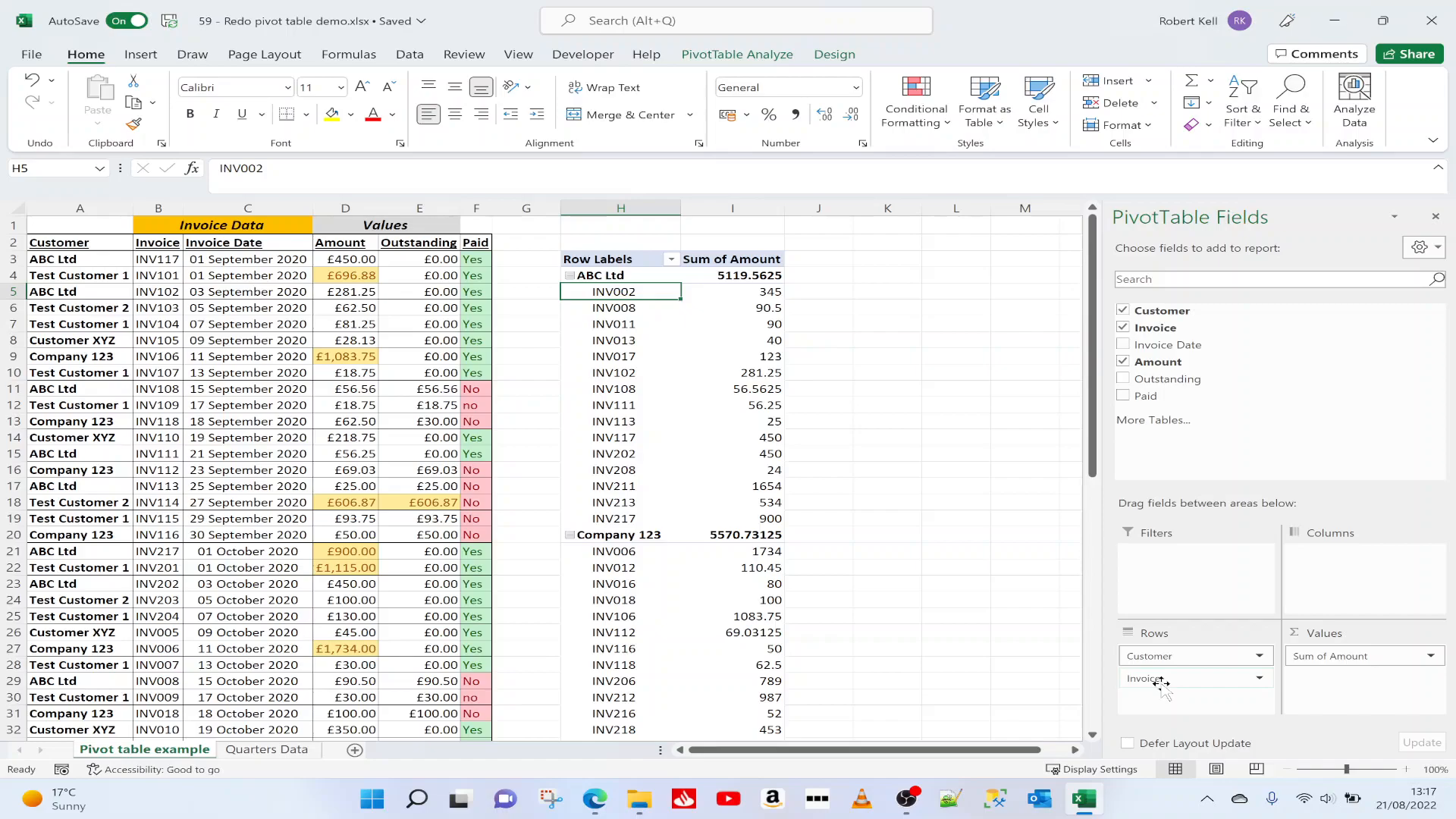
drag(1154, 680, 1329, 680)
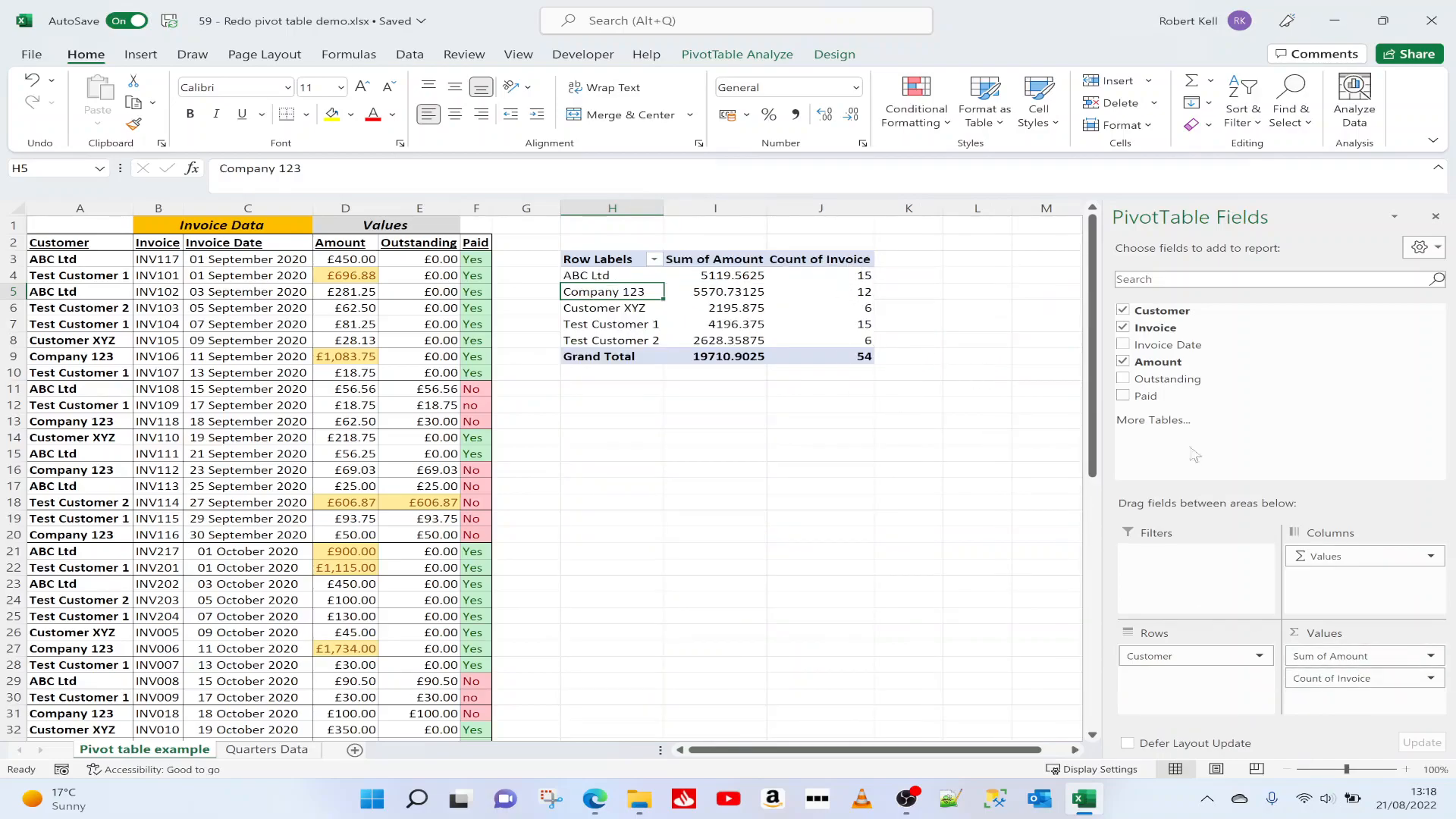
click(1125, 331)
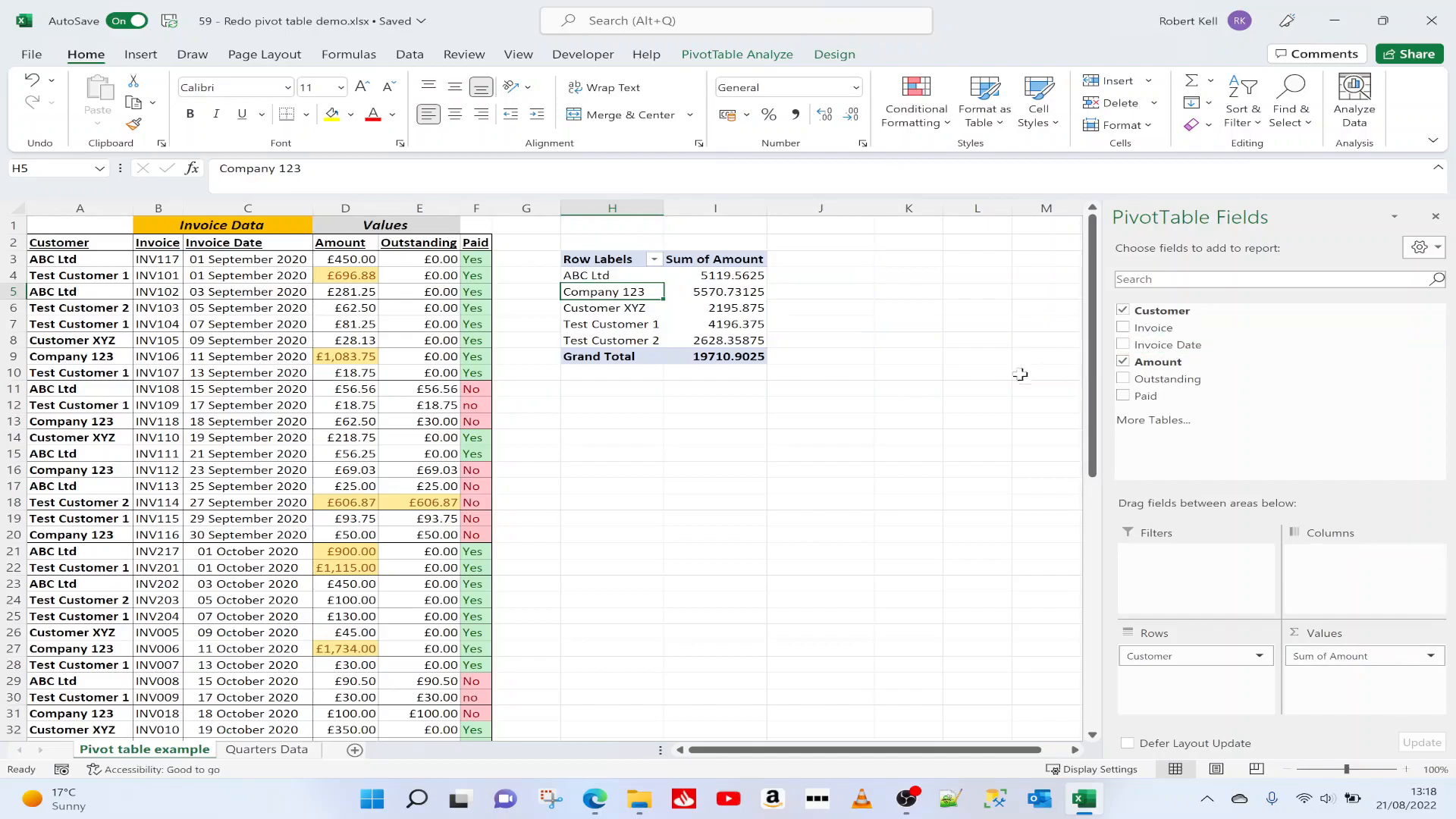
Step: Add Invoice as a count and Outstanding as a sum to the PivotTable's values
drag(1156, 333, 1332, 666)
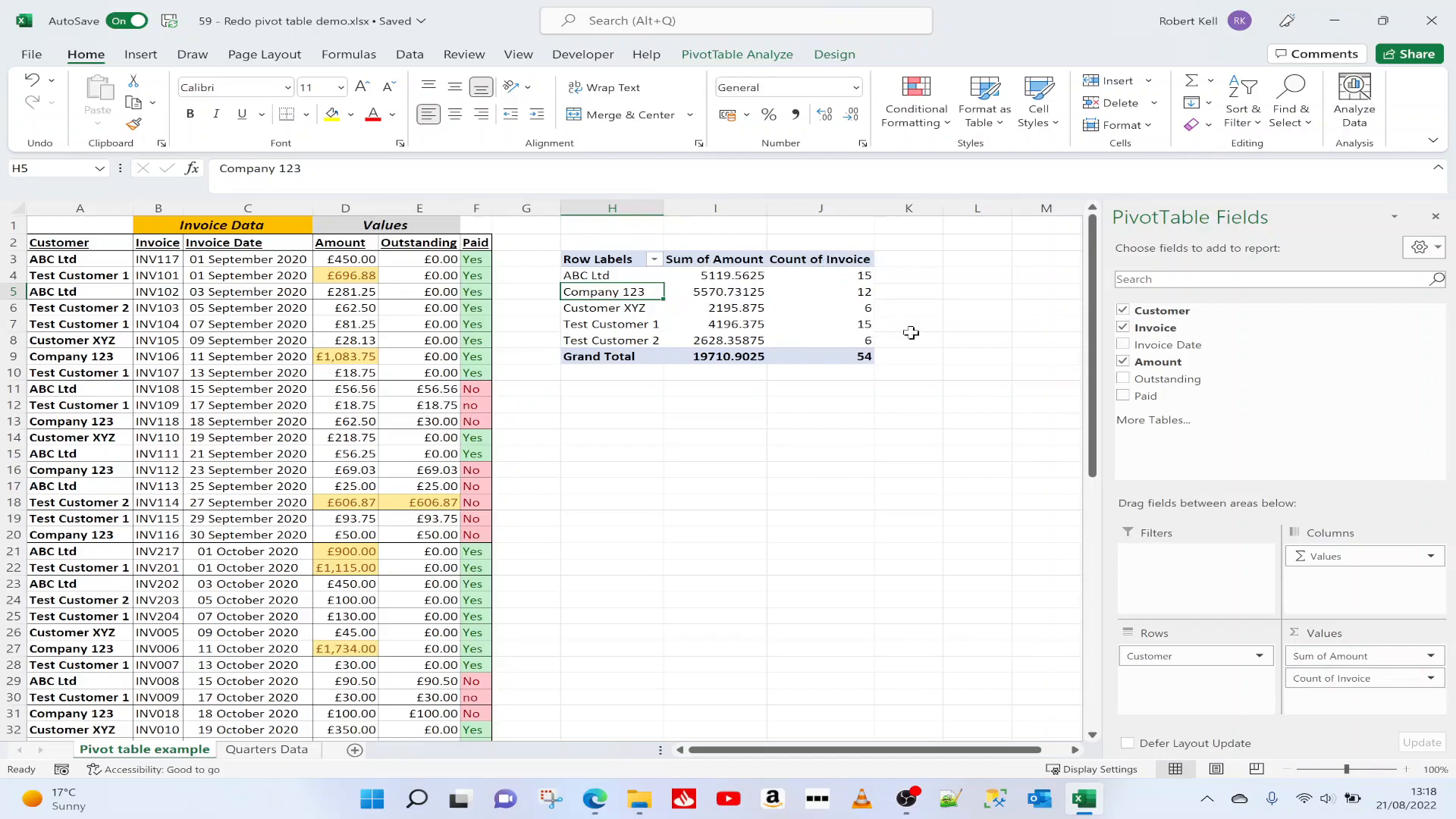
click(840, 276)
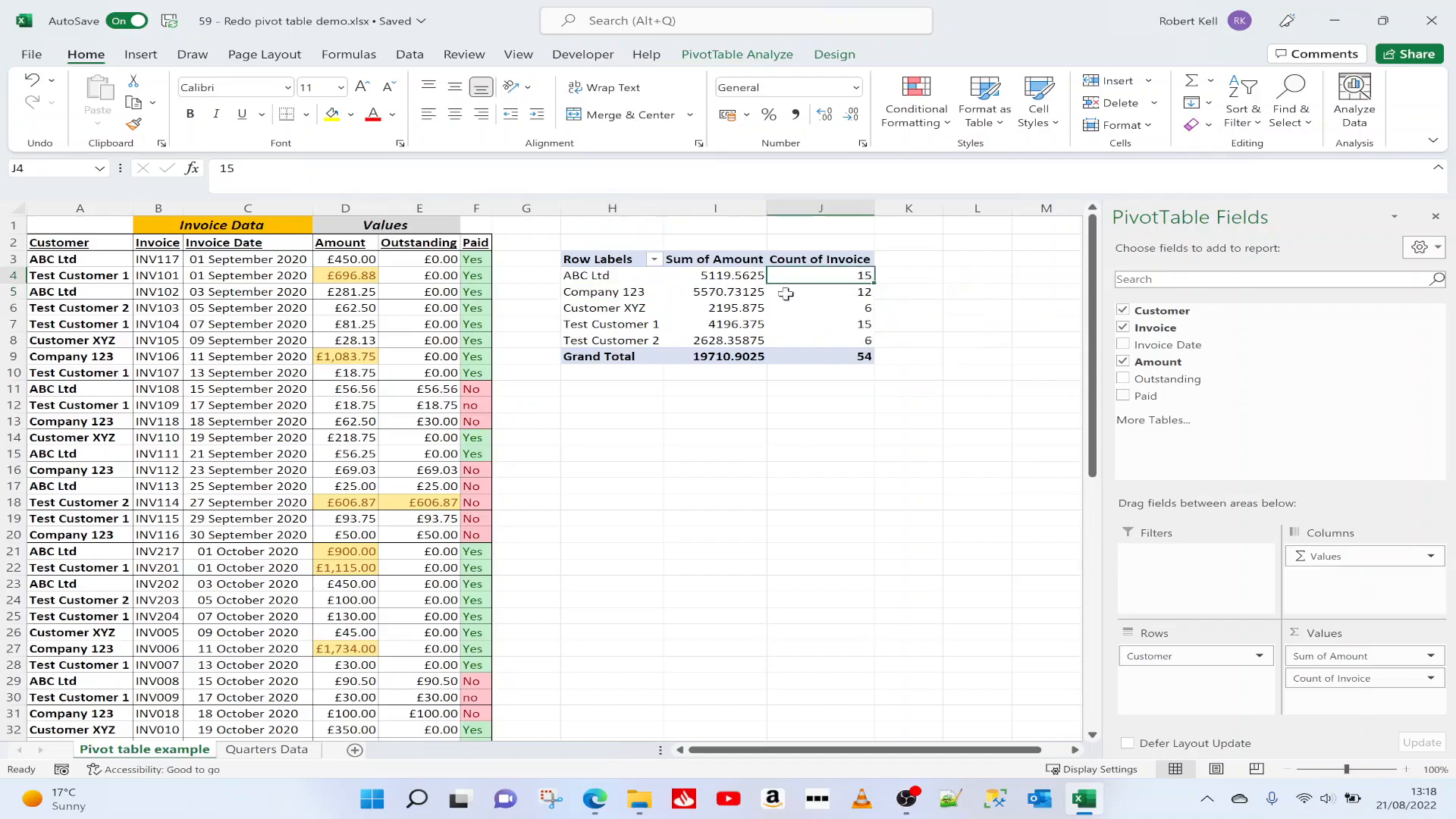
click(706, 279)
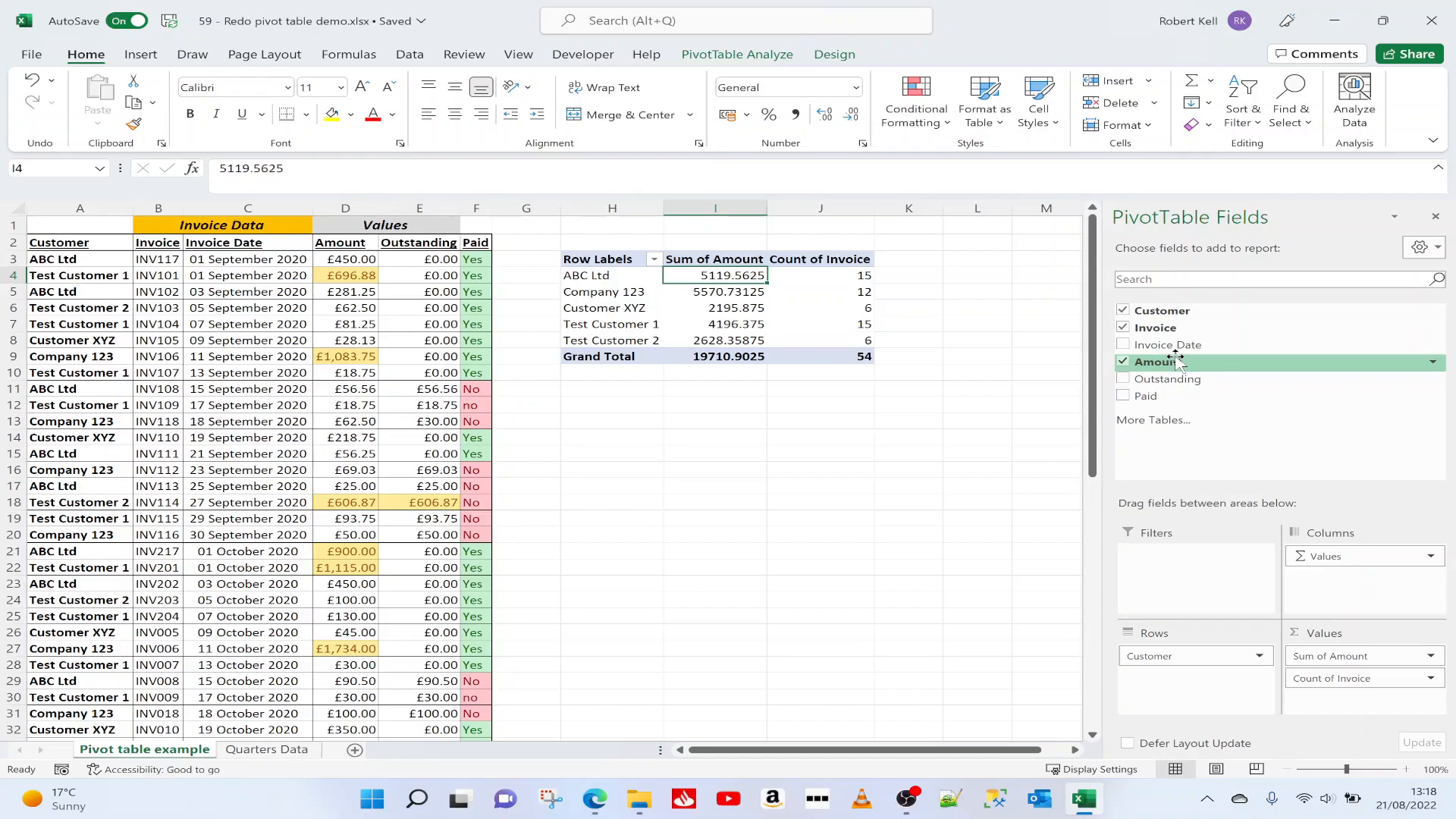
click(1122, 380)
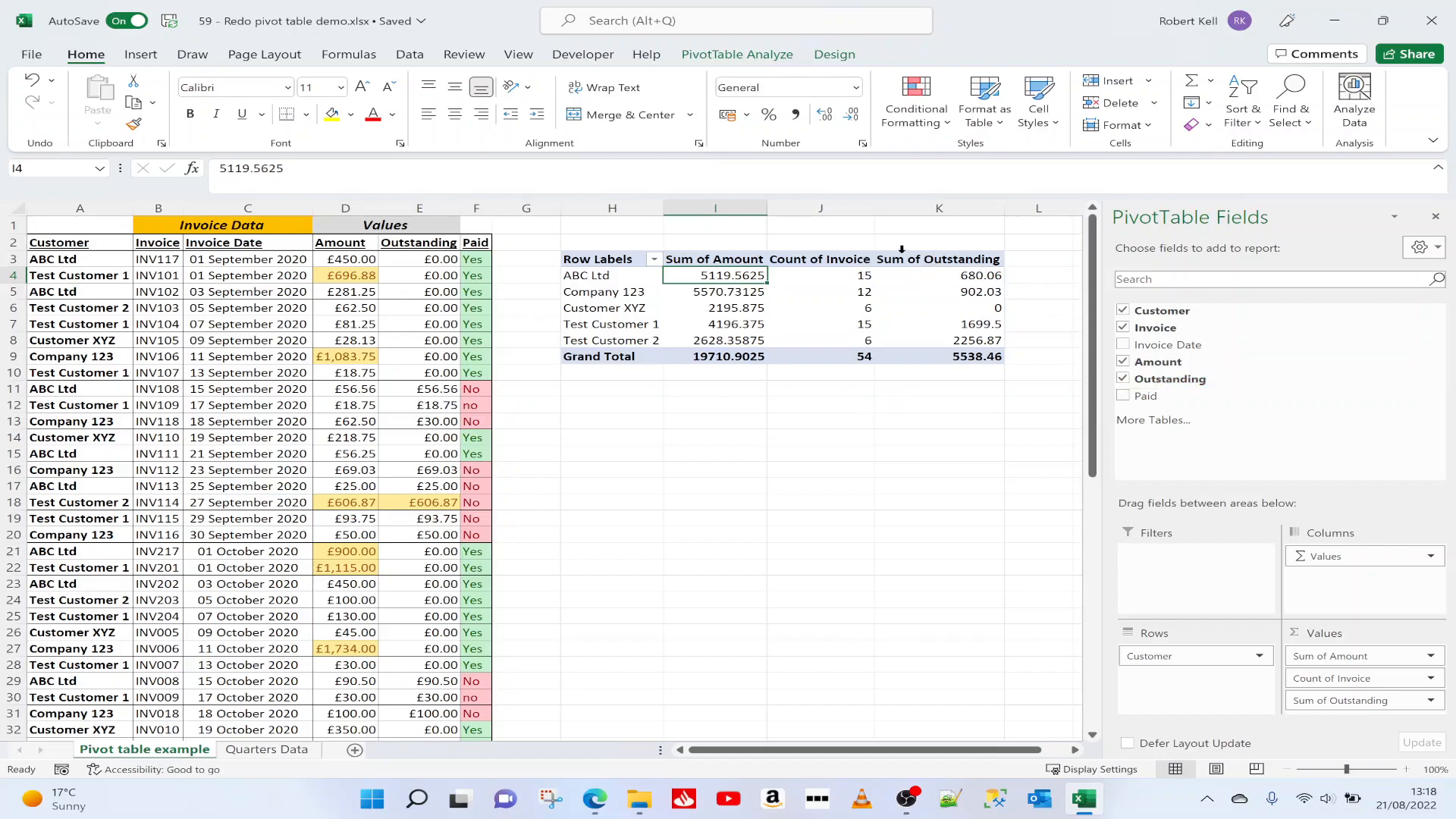
mouse_move(973, 274)
mouse_move(770, 307)
mouse_move(925, 331)
Step: Format the PivotTable's Sum of Amount values as Number with 2 decimal places and a thousands separator
drag(695, 278, 970, 357)
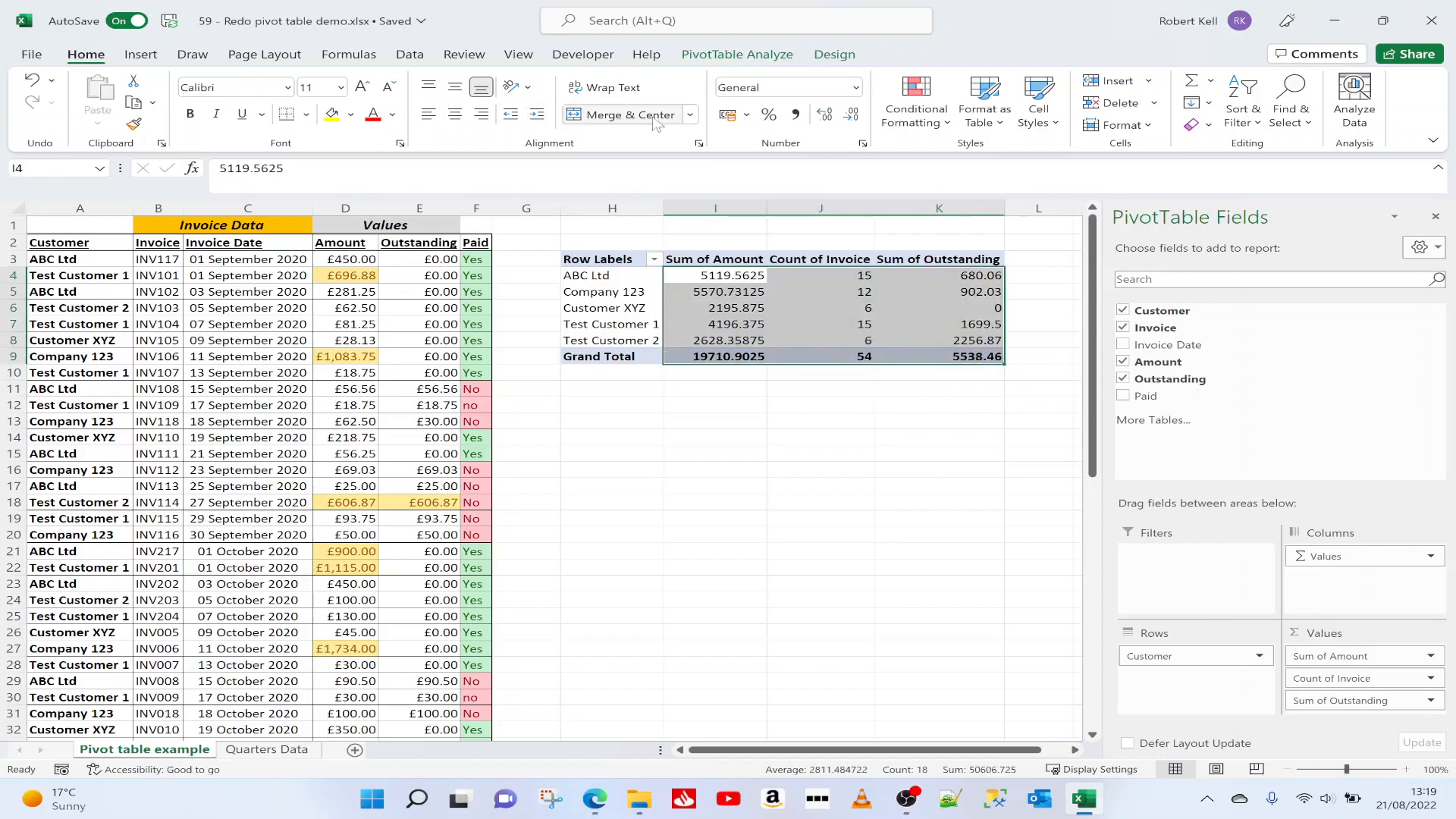
right_click(789, 308)
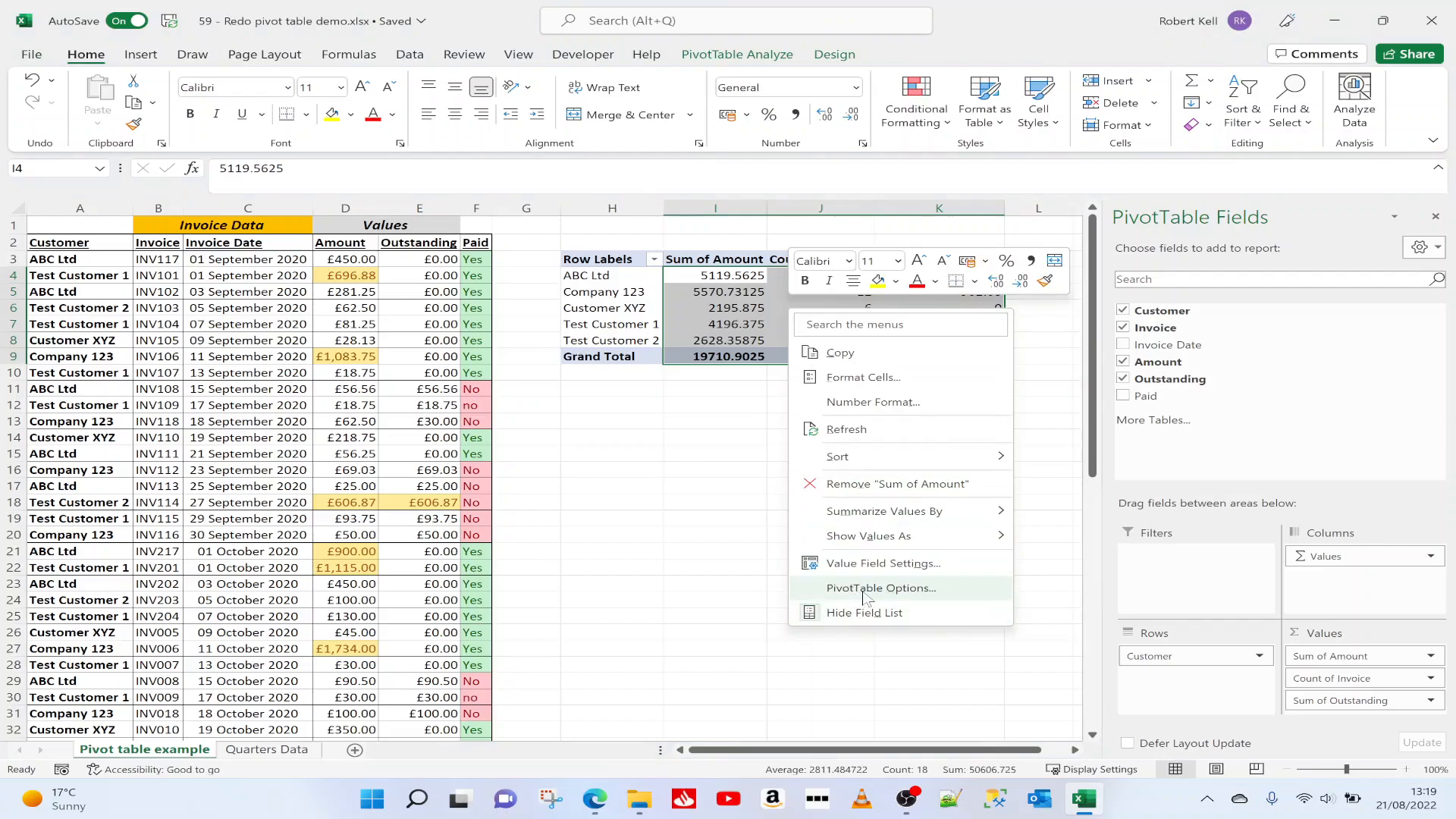
click(884, 405)
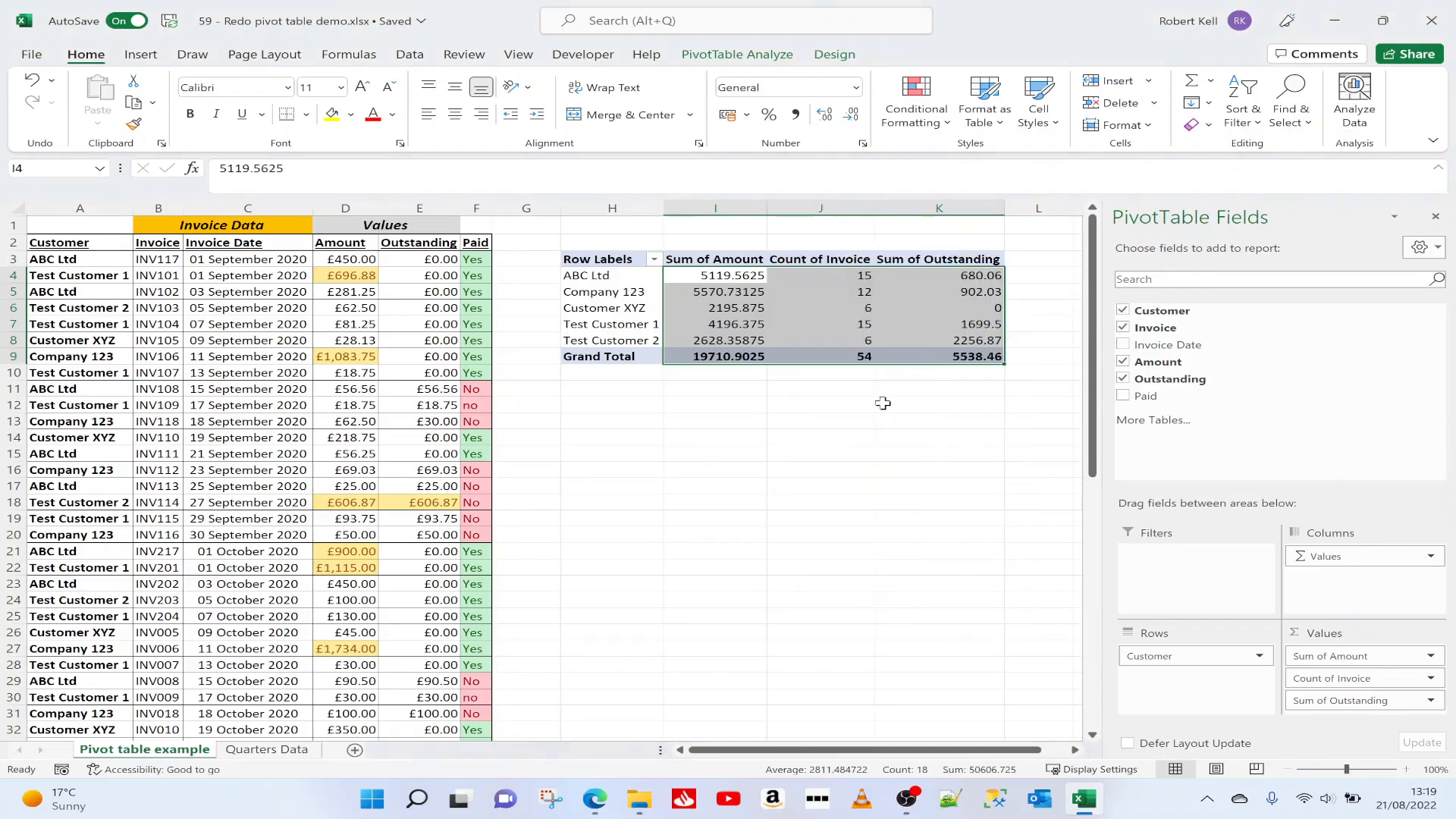
click(681, 257)
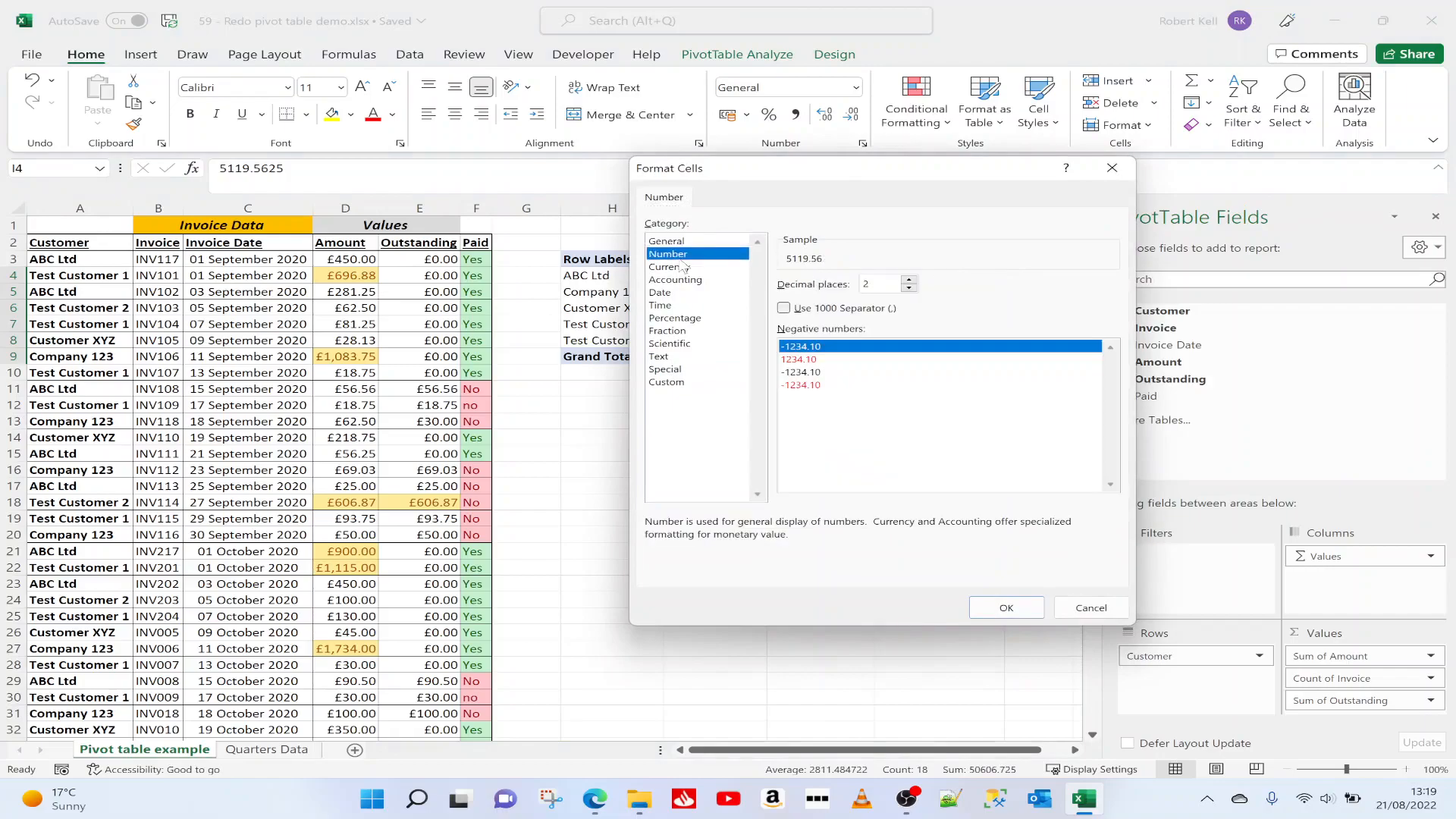
click(783, 308)
click(1015, 600)
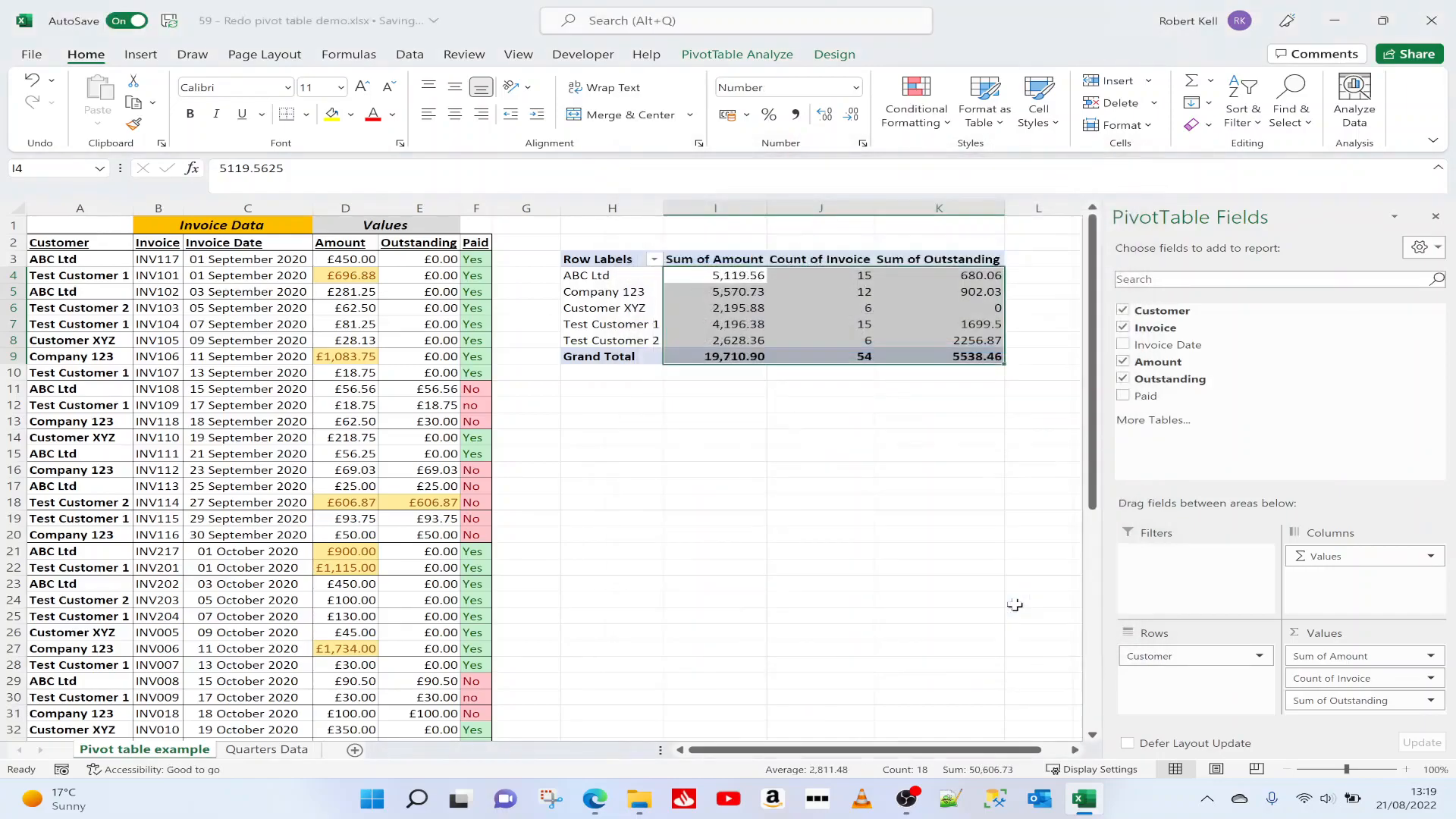
click(842, 419)
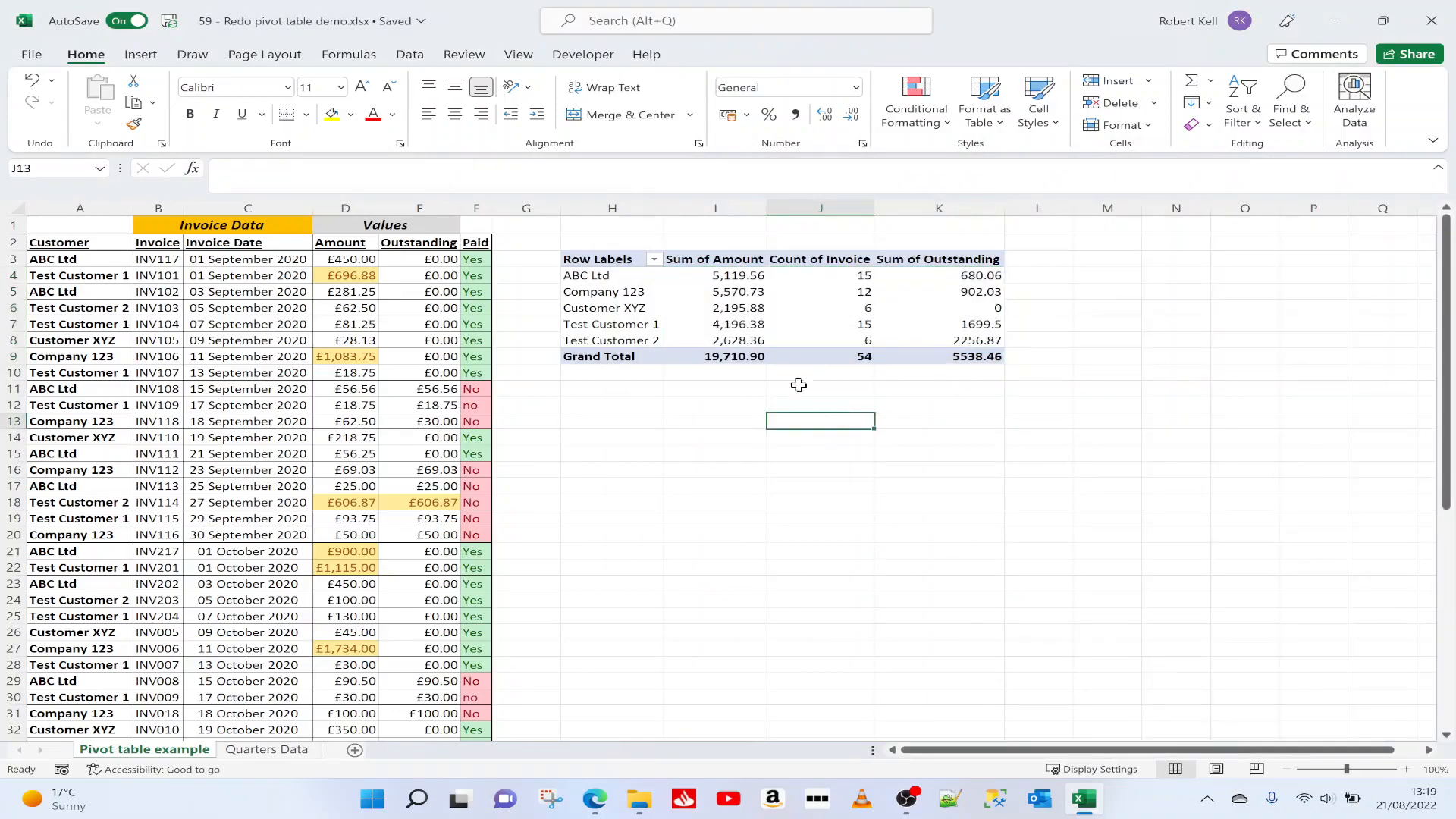
Step: Try the Paid field in the PivotTable's rows, and use it as a report filter instead
click(715, 324)
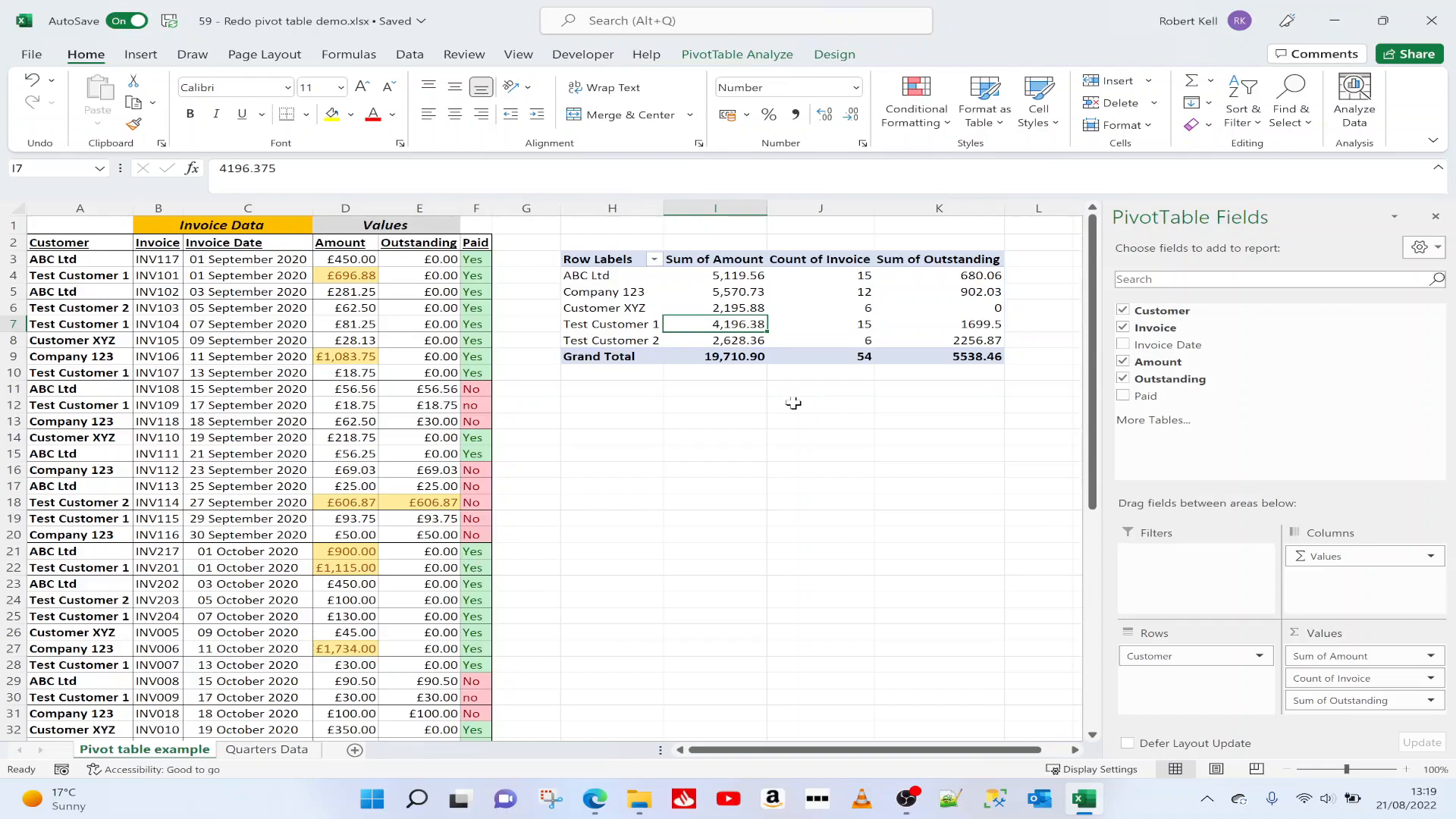
click(1124, 398)
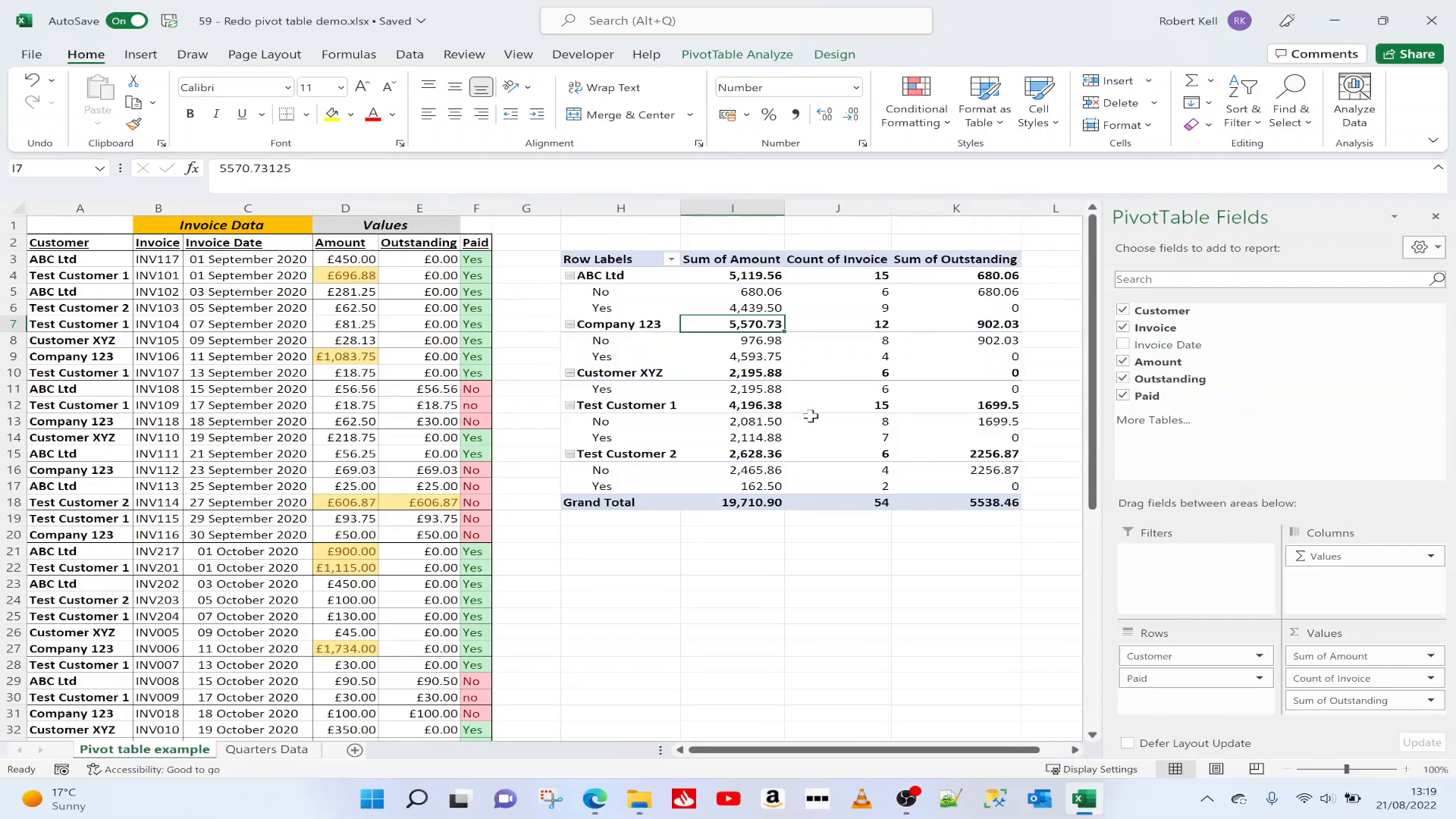
click(1124, 396)
mouse_move(1126, 401)
mouse_down()
mouse_move(1149, 400)
mouse_move(1161, 560)
mouse_move(1143, 548)
mouse_up()
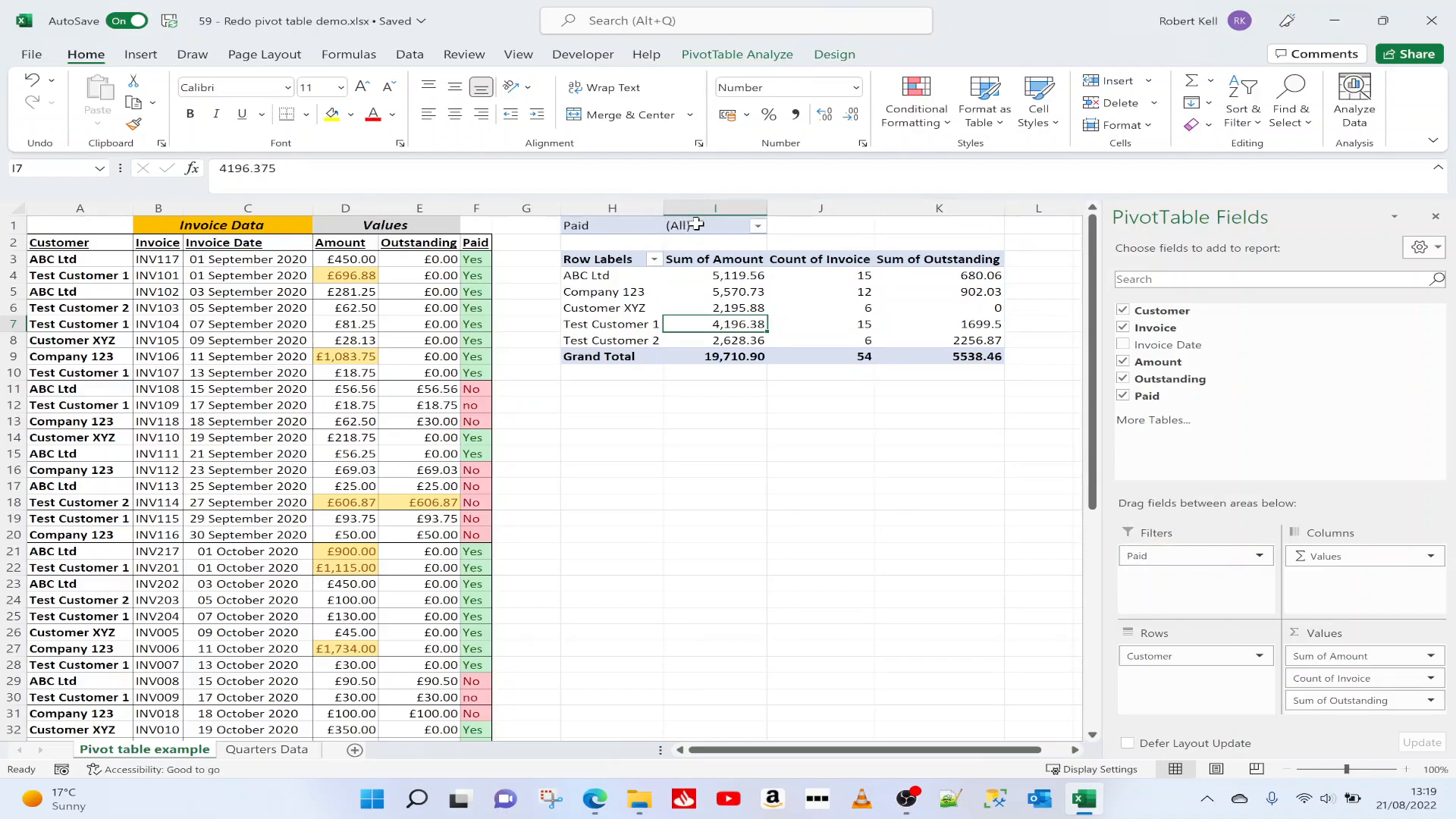
Step: Filter the PivotTable to Paid = Yes and inspect the amount, invoice count and outstanding value for ABC Ltd
click(758, 226)
click(550, 297)
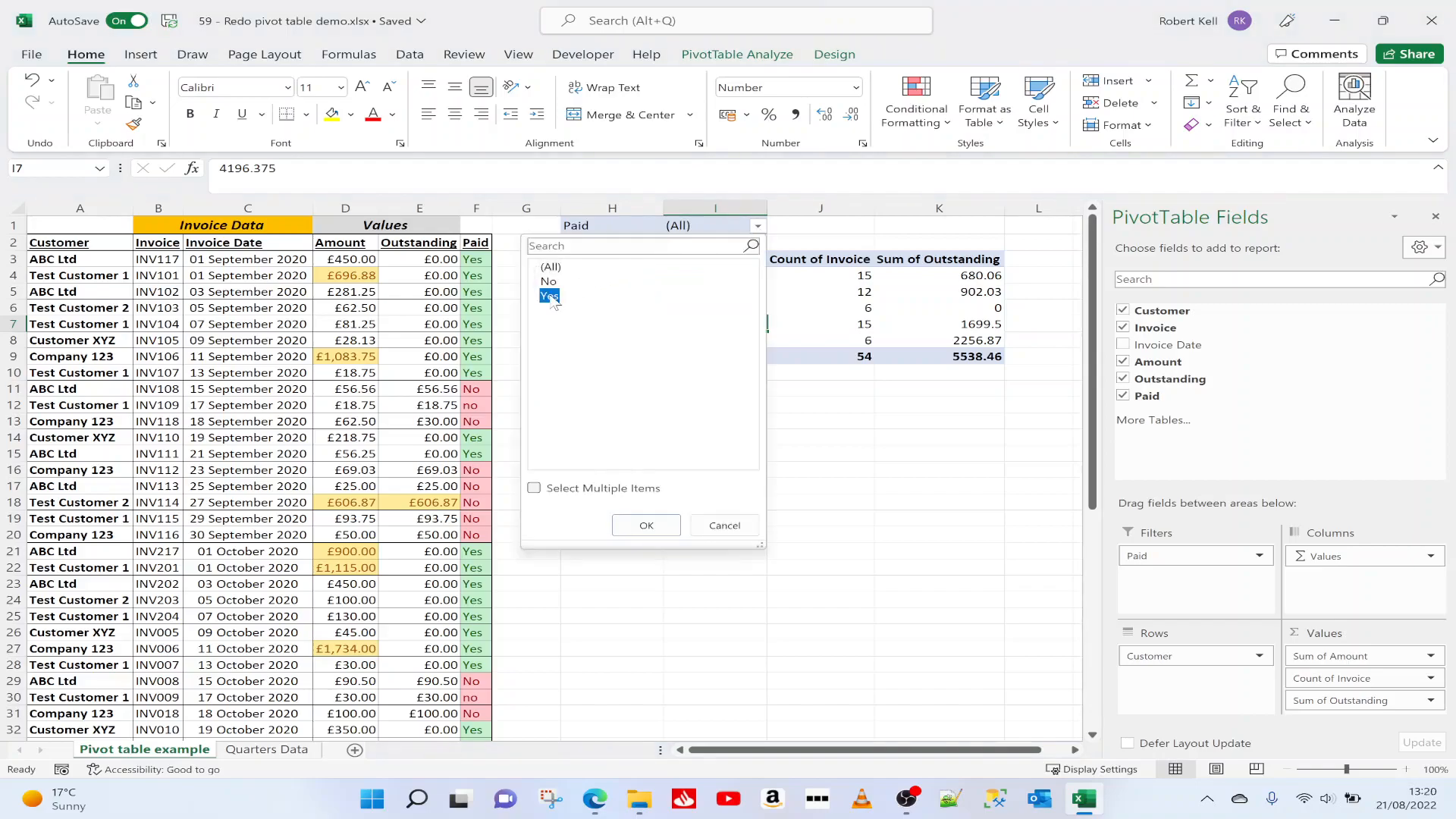
click(634, 526)
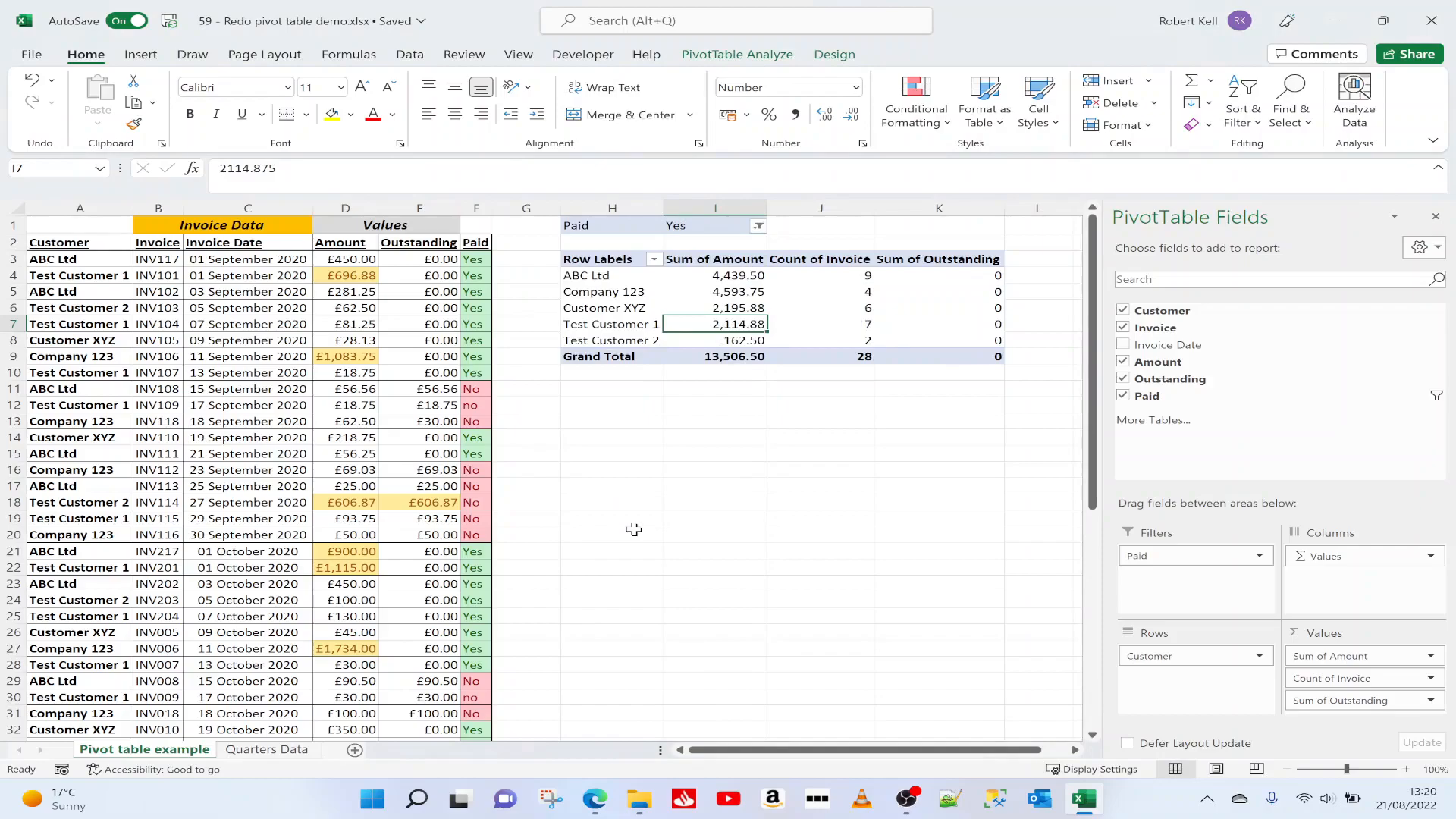
click(722, 277)
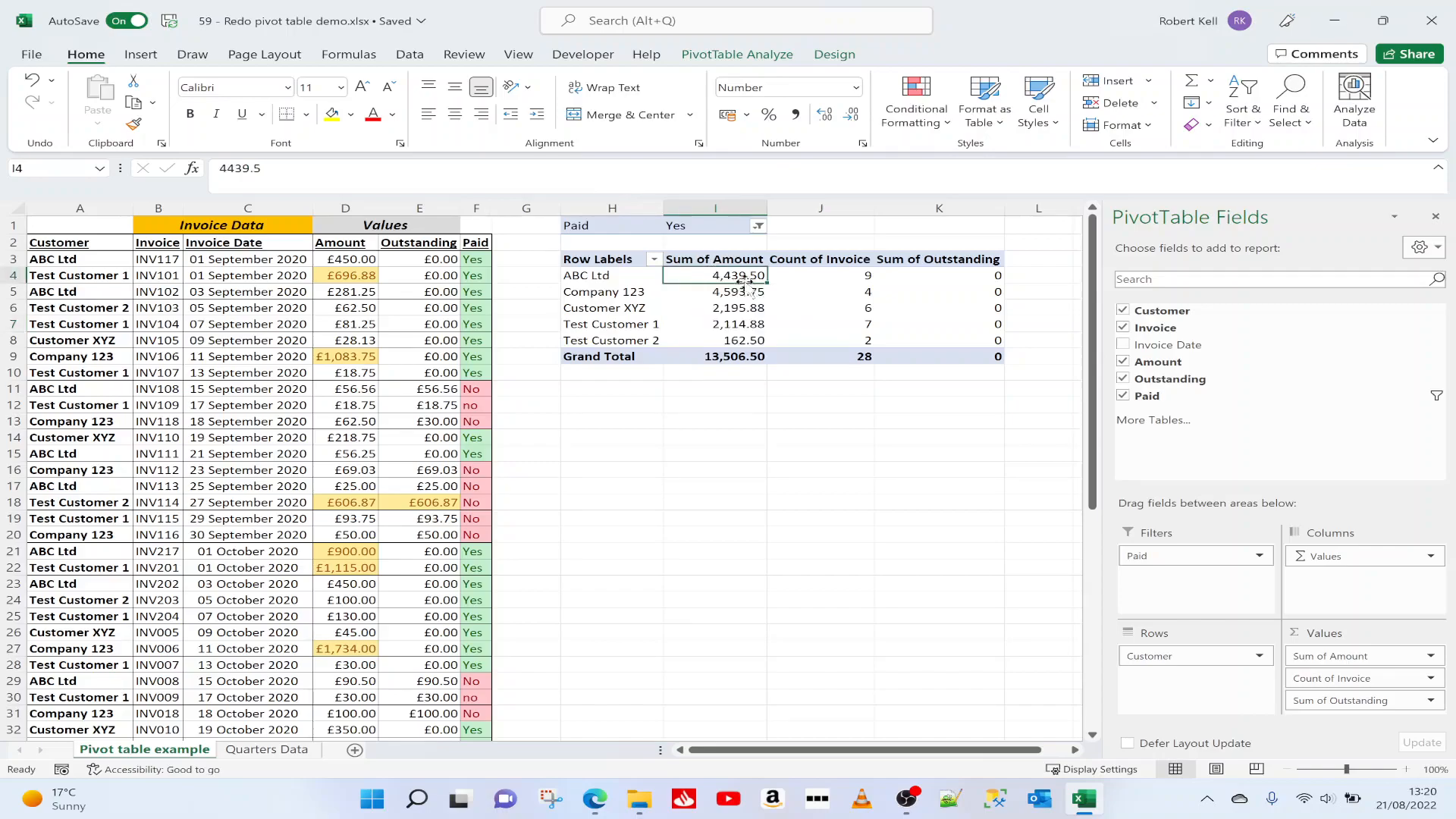
click(813, 275)
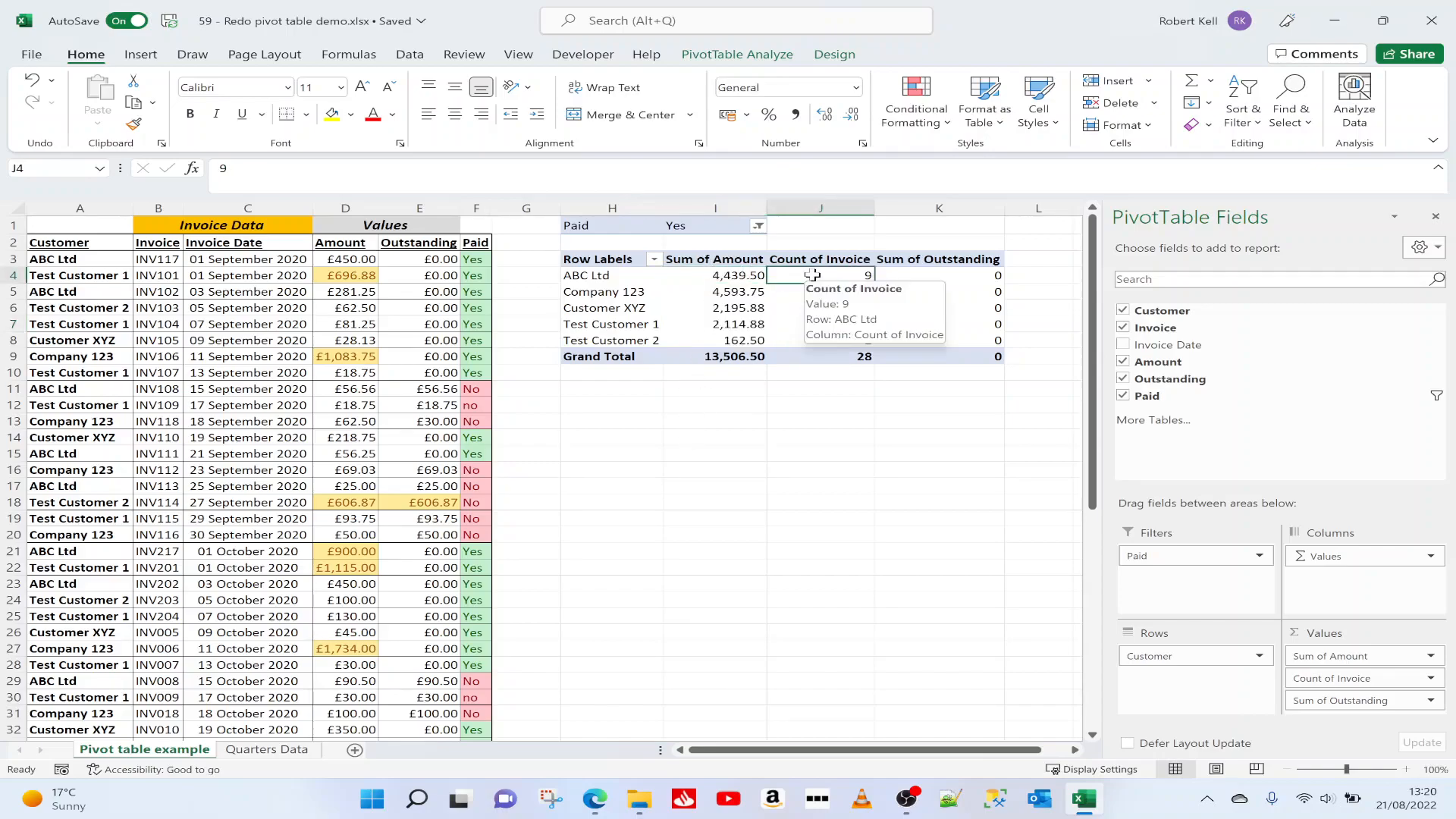
click(929, 276)
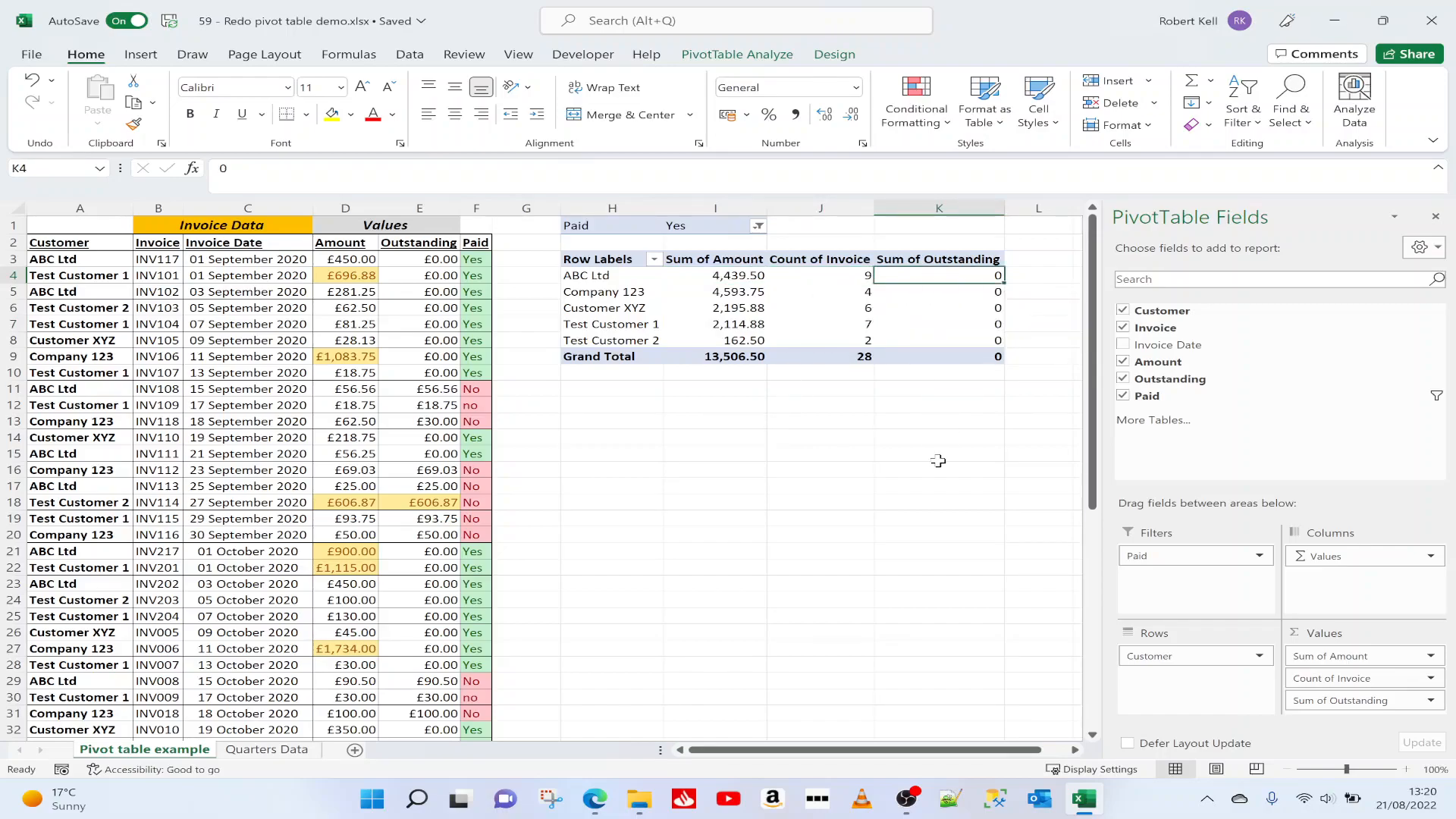
Step: Filter the PivotTable to Paid = No
click(758, 226)
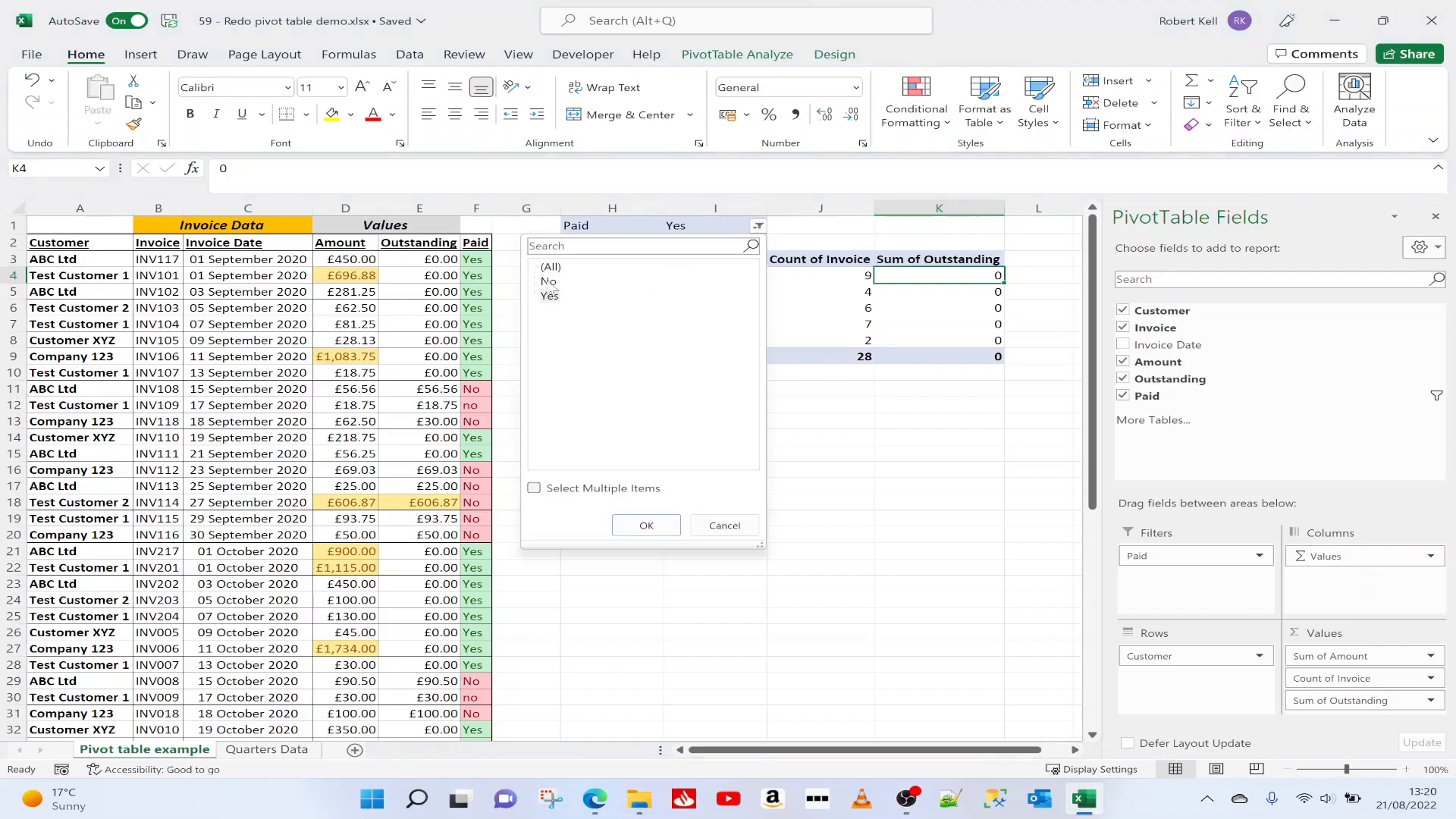
click(646, 533)
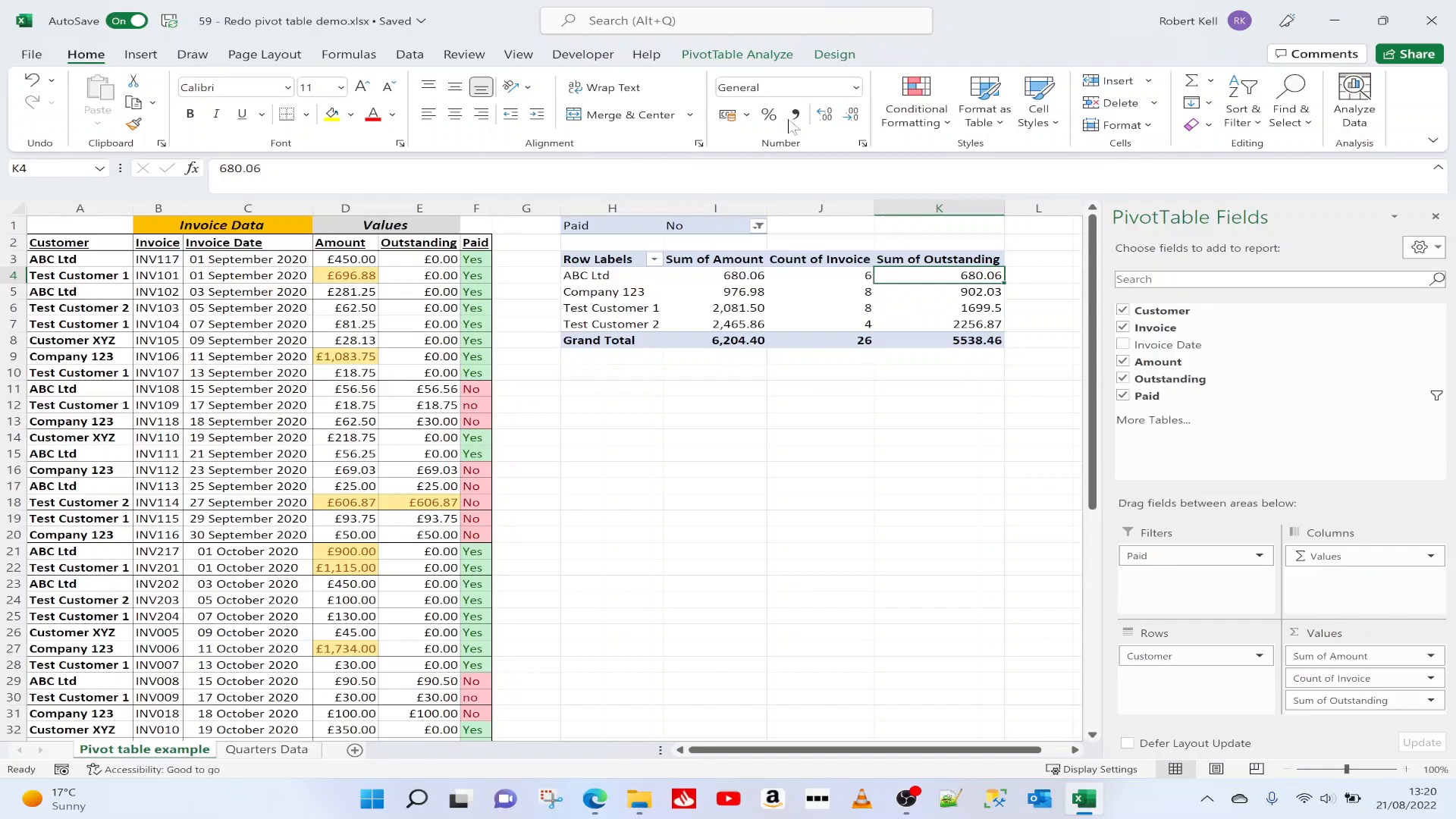
click(760, 60)
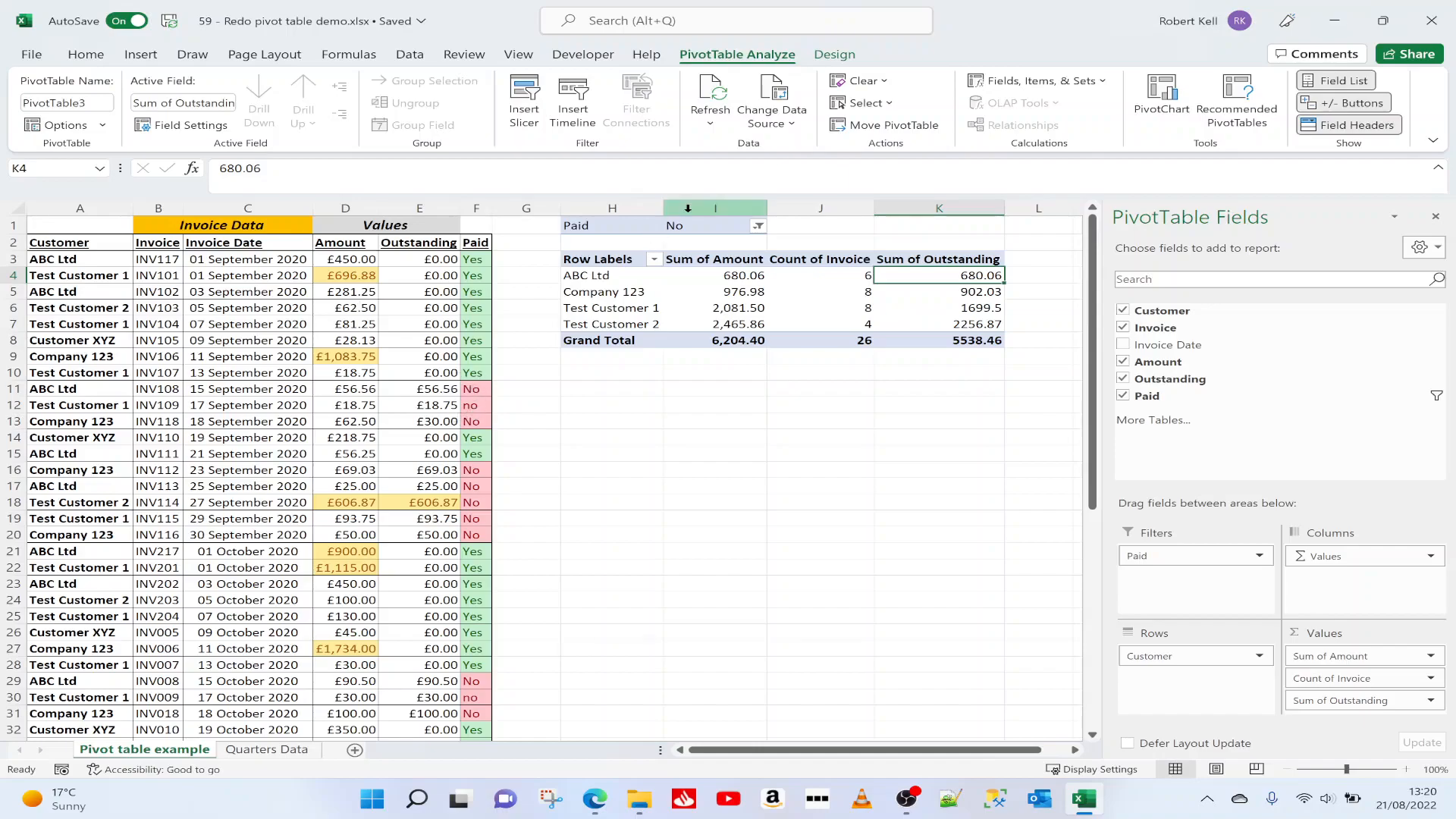
Step: Set the ABC Ltd invoice amount in D11 to 800 and refresh the PivotTable
click(355, 388)
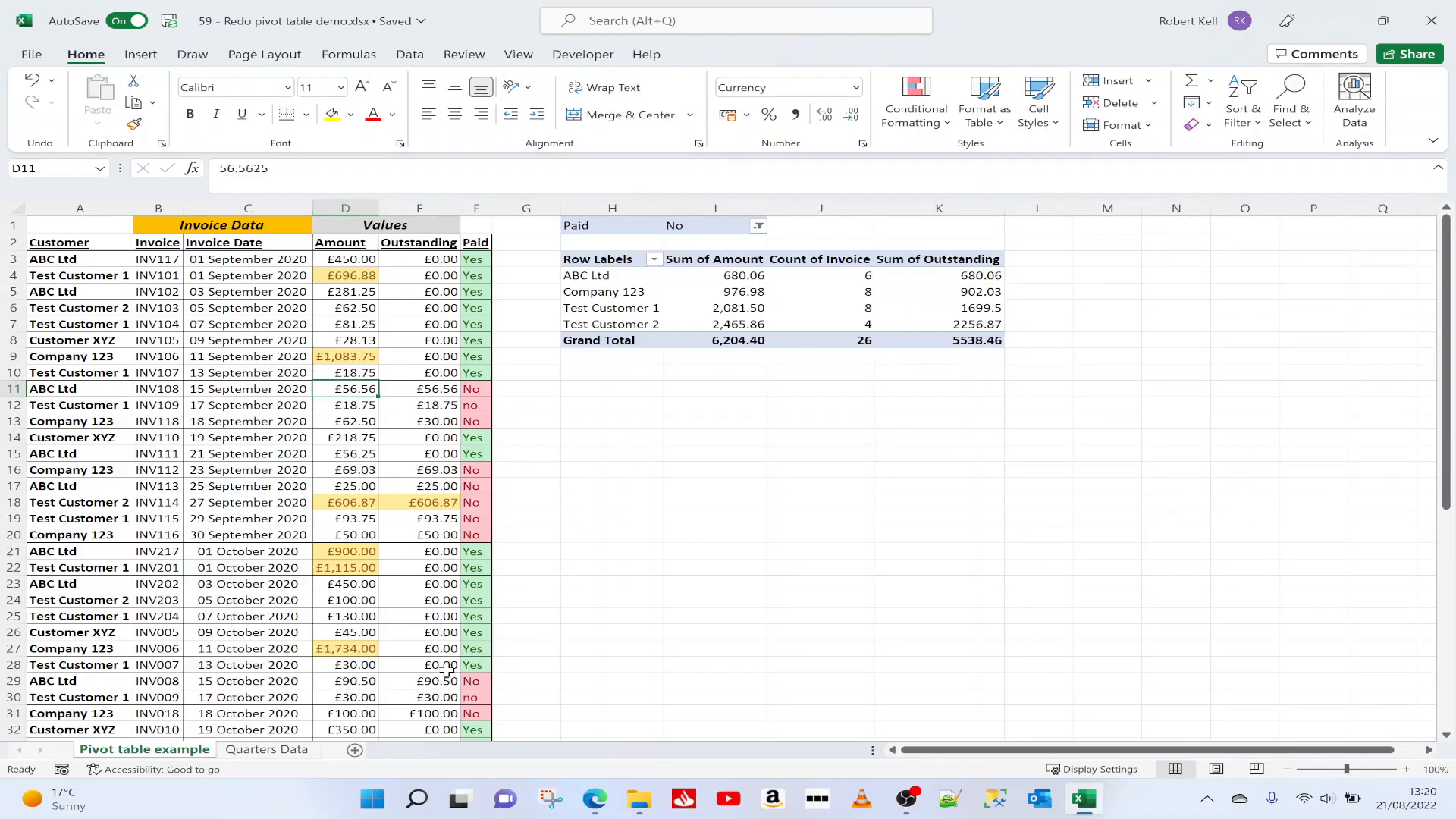
text(8000)
key(Return)
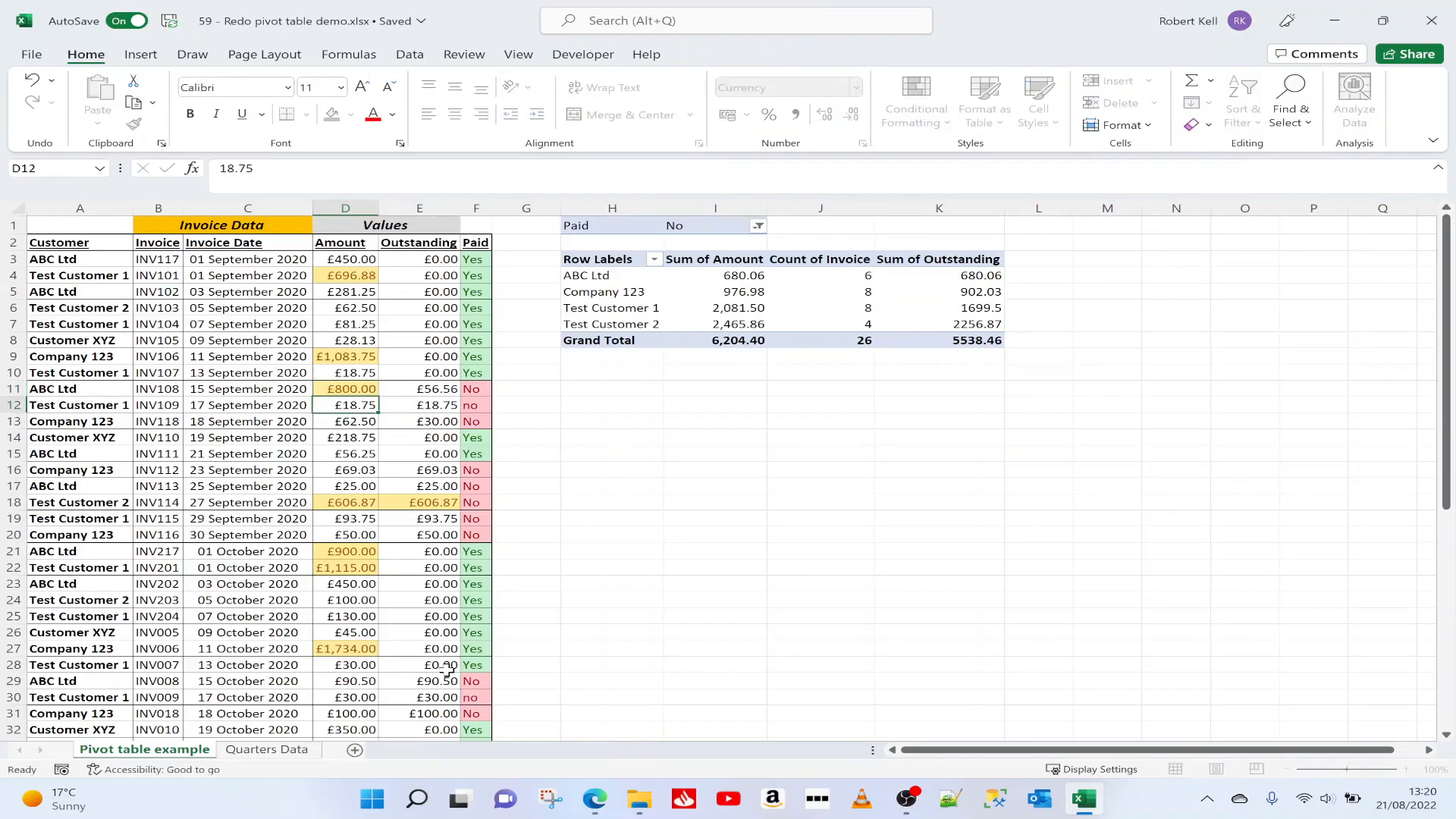
click(725, 275)
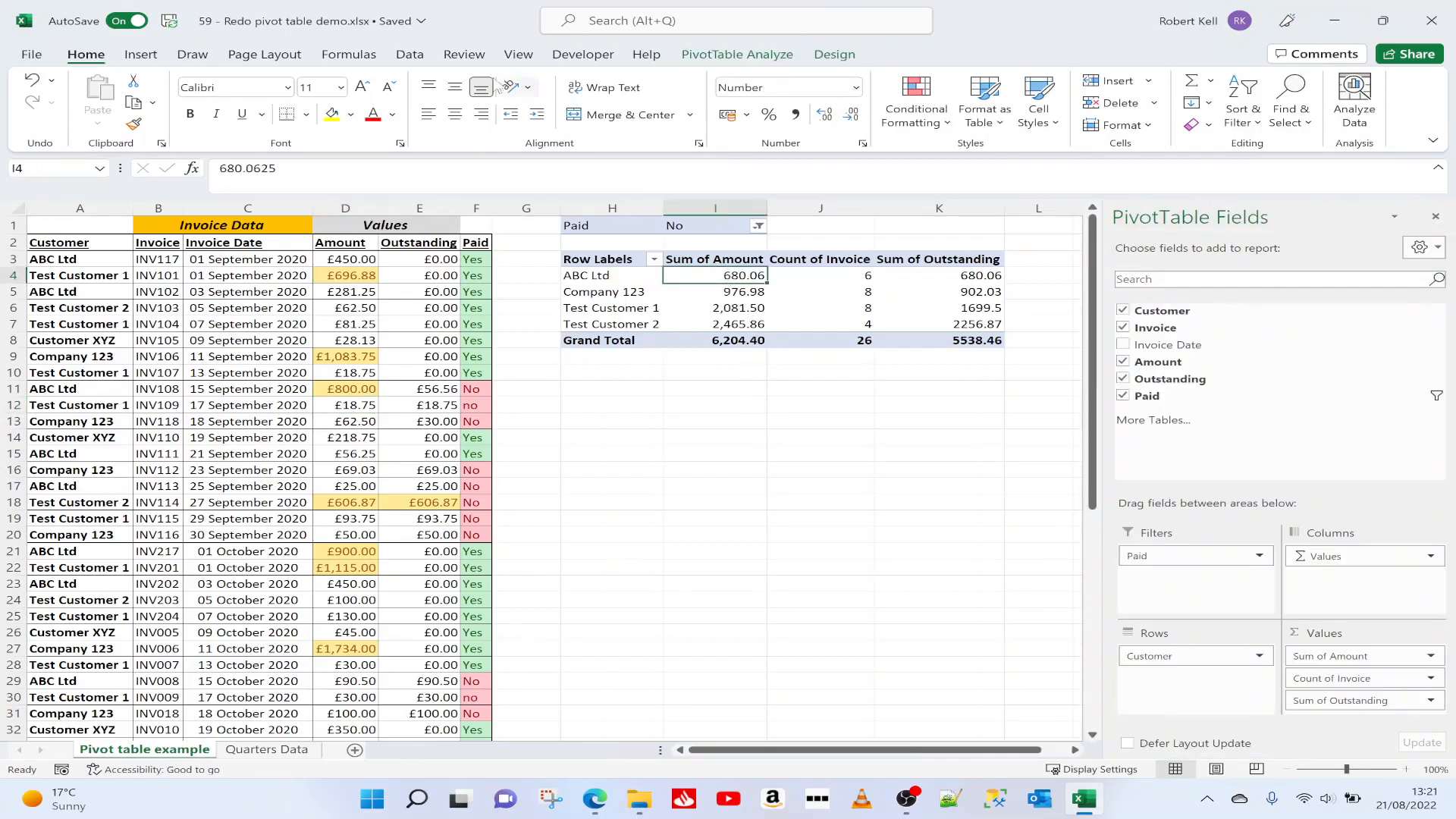
click(730, 56)
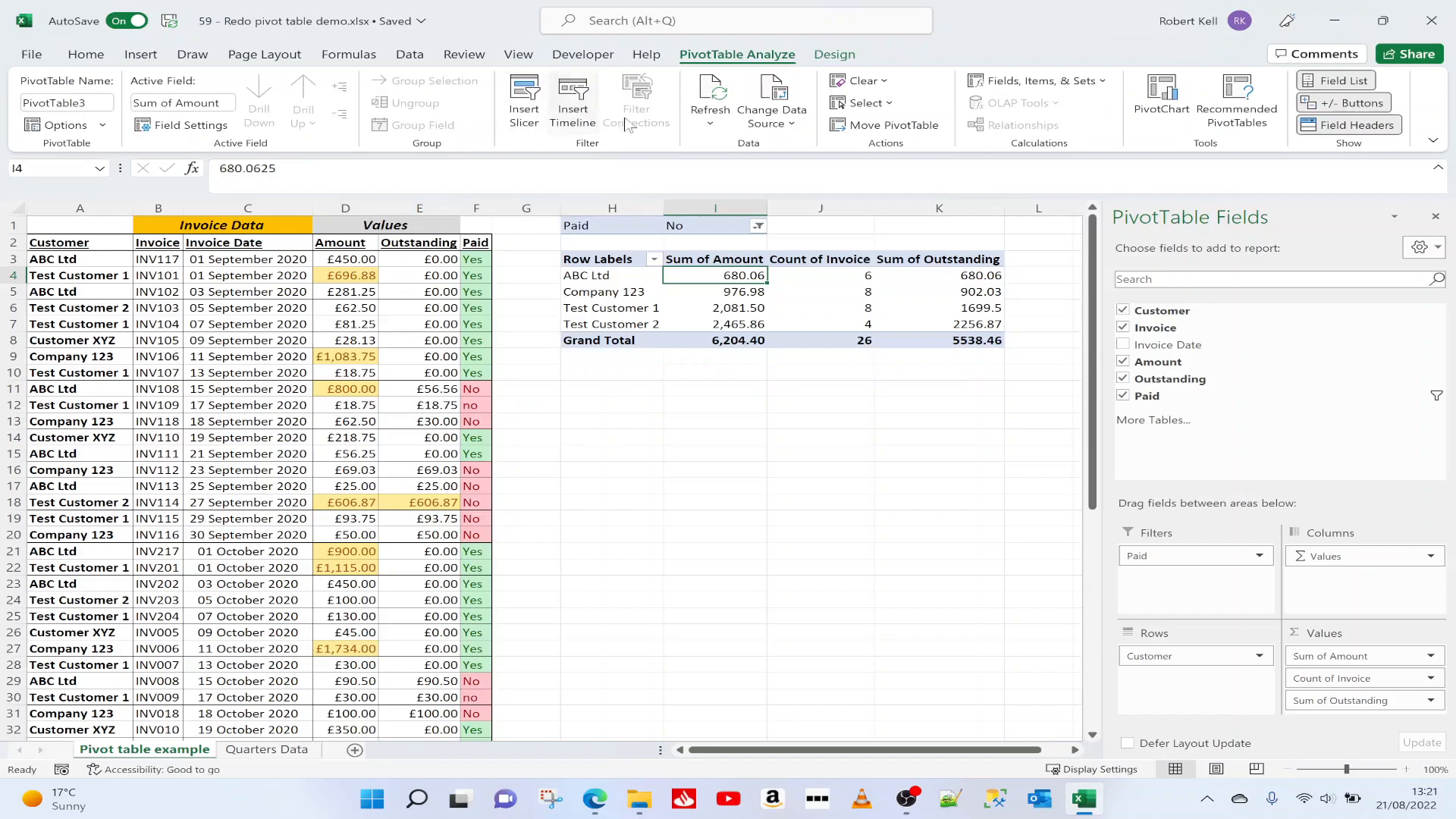
click(716, 97)
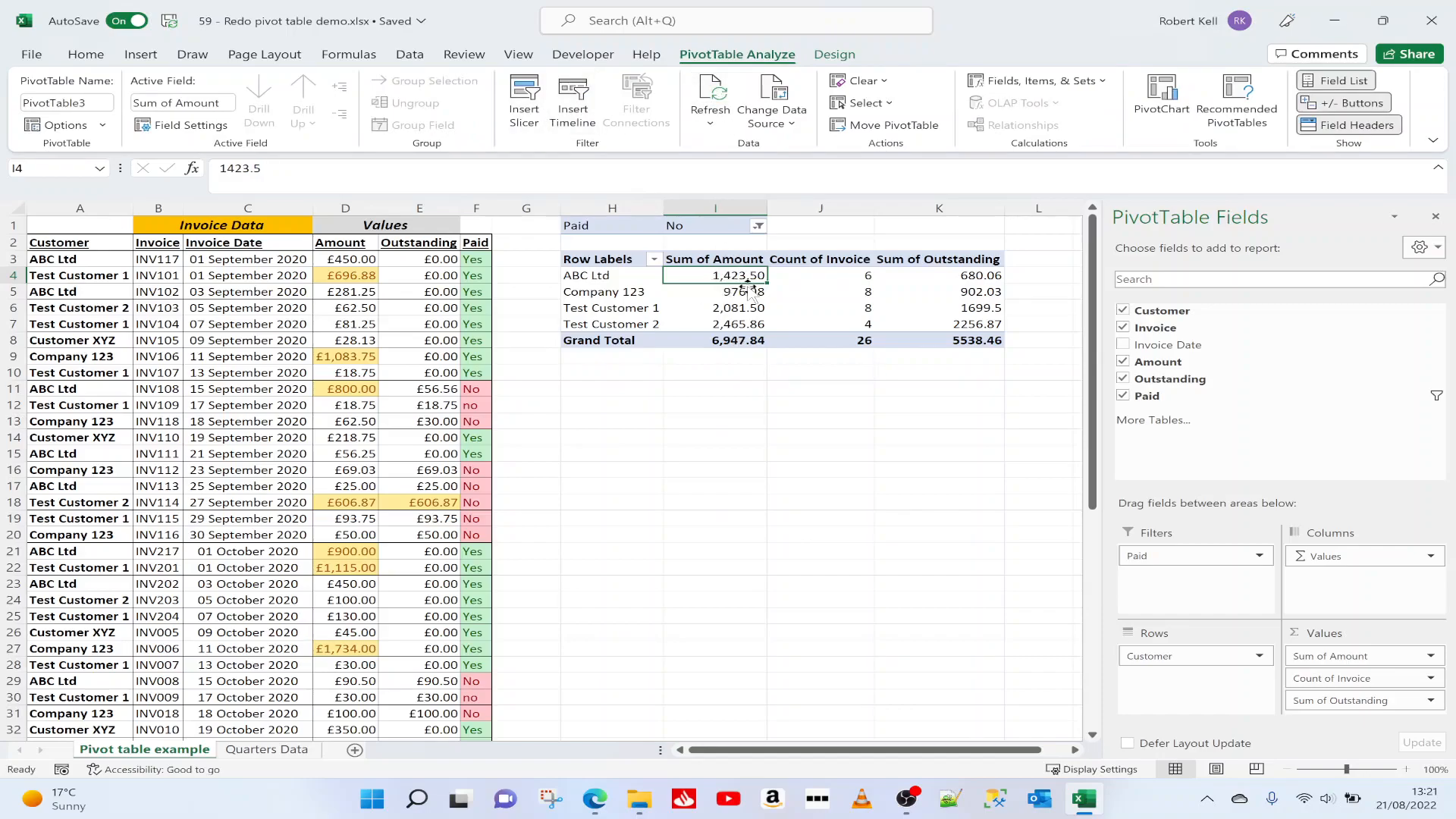
Step: Set the Test Customer 1 invoice amount in D12 to 1000 and refresh the PivotTable
click(350, 408)
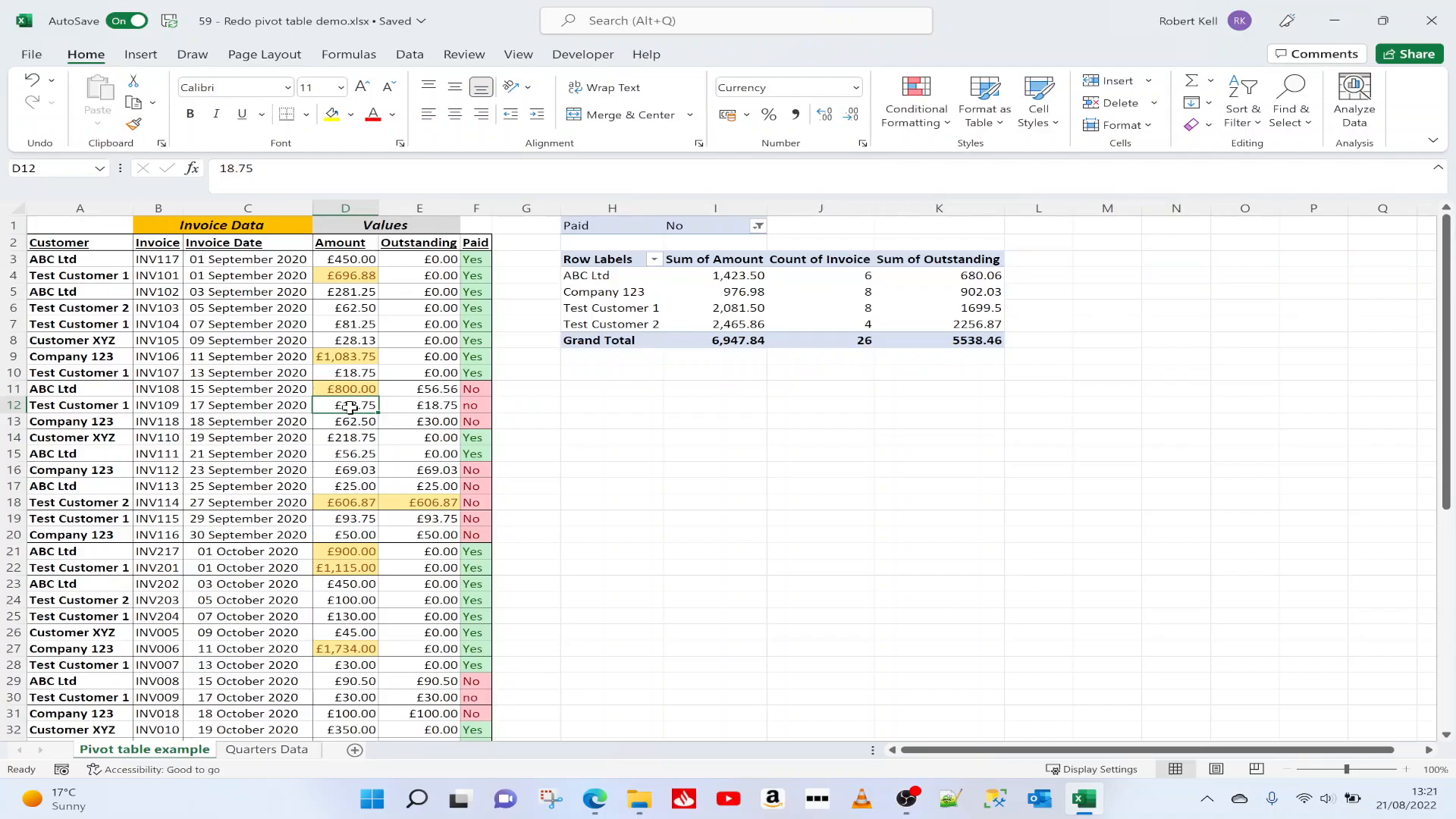
text(1000)
key(Return)
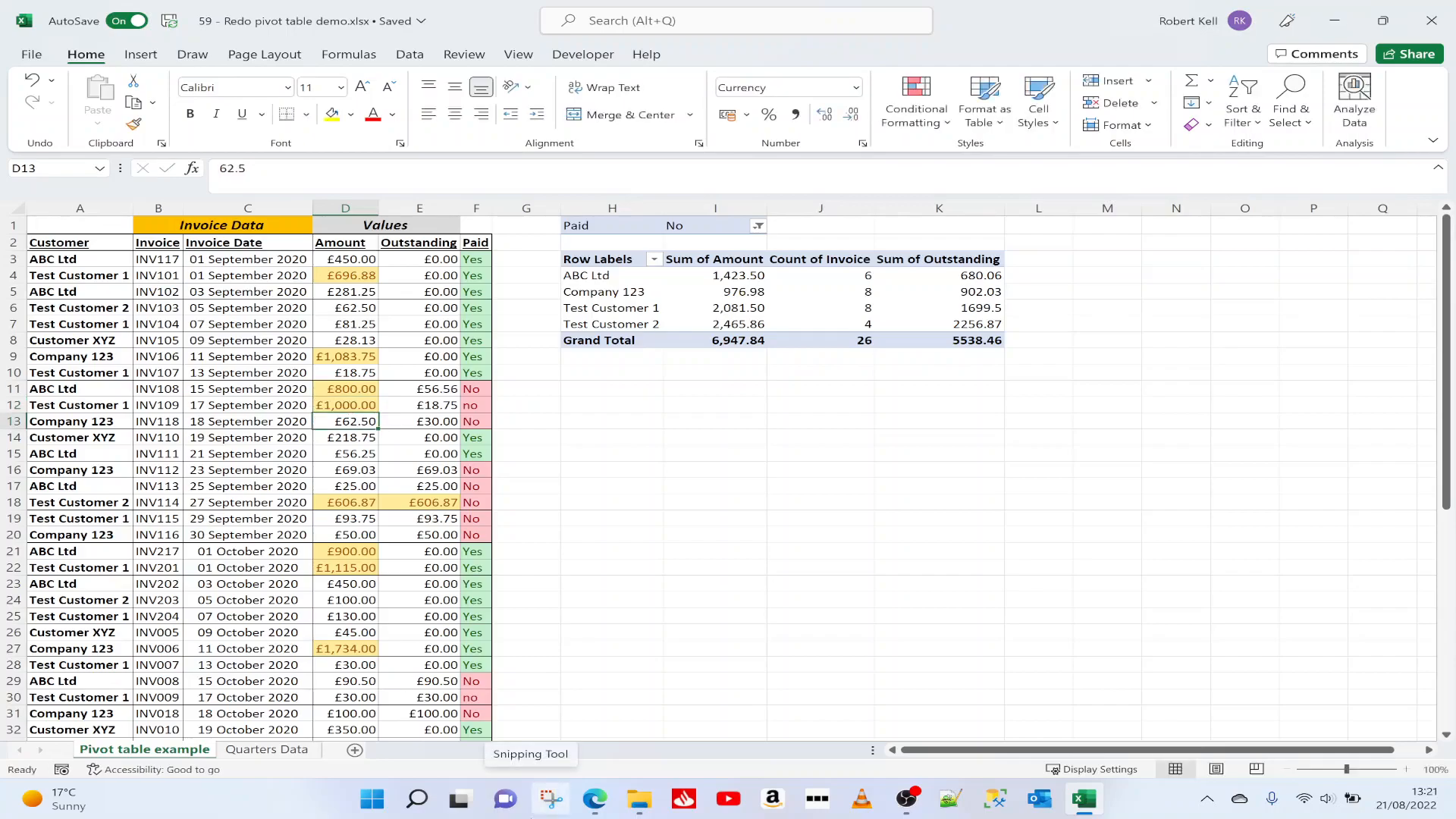
click(726, 292)
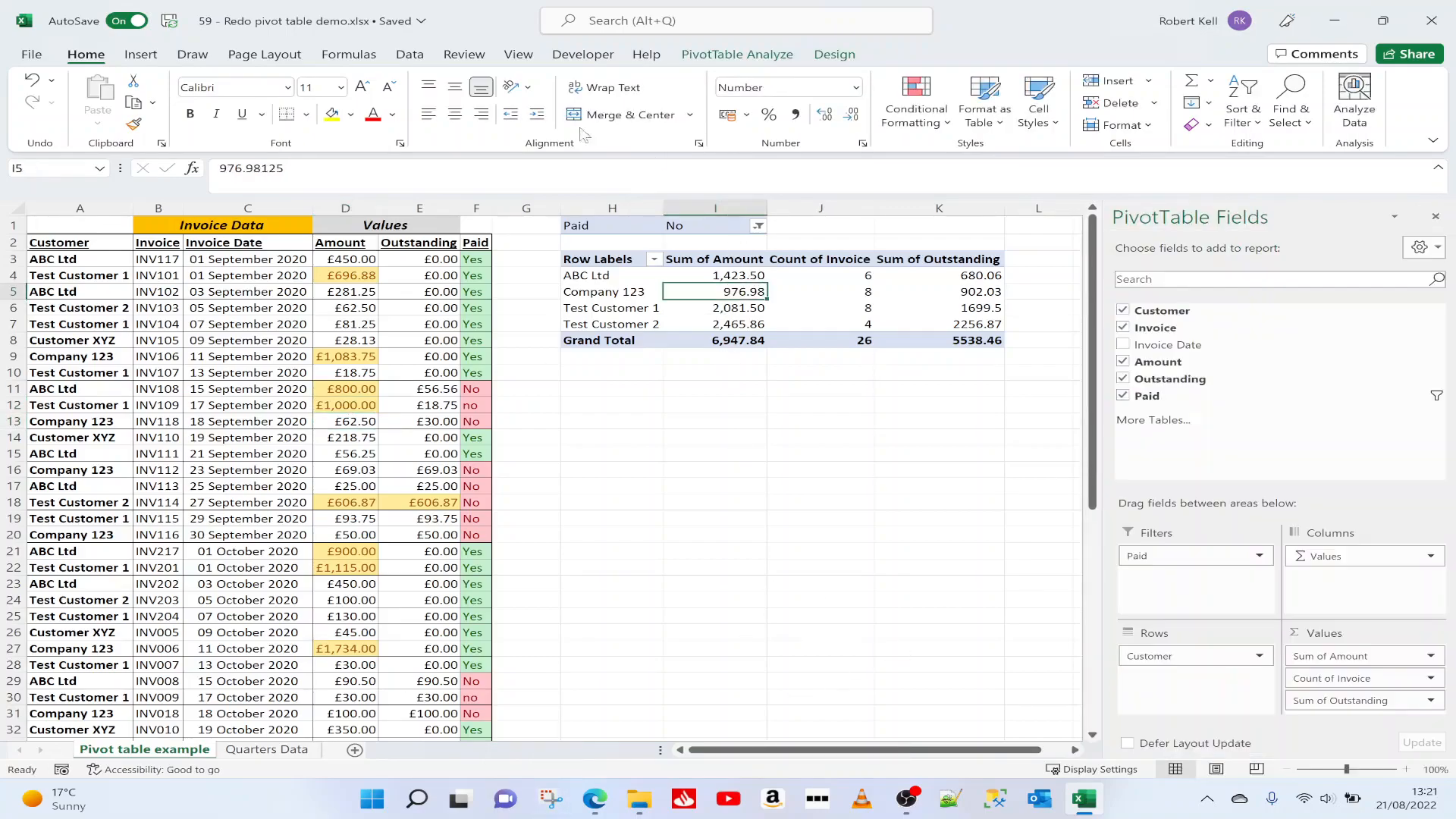
click(738, 53)
click(727, 92)
click(724, 322)
click(720, 342)
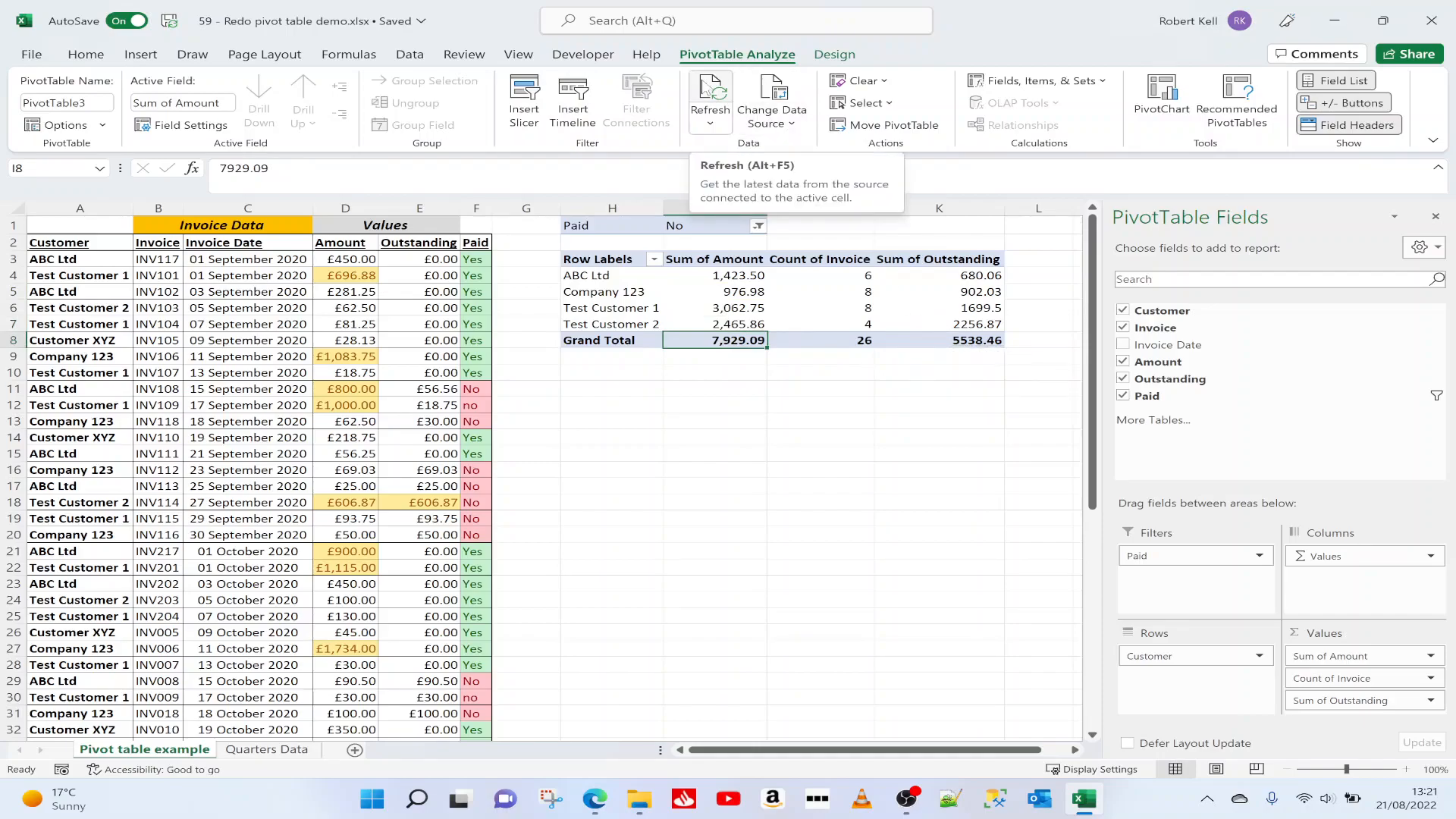
Step: View the PivotTable's source data range and leave it without making changes
click(800, 122)
click(796, 149)
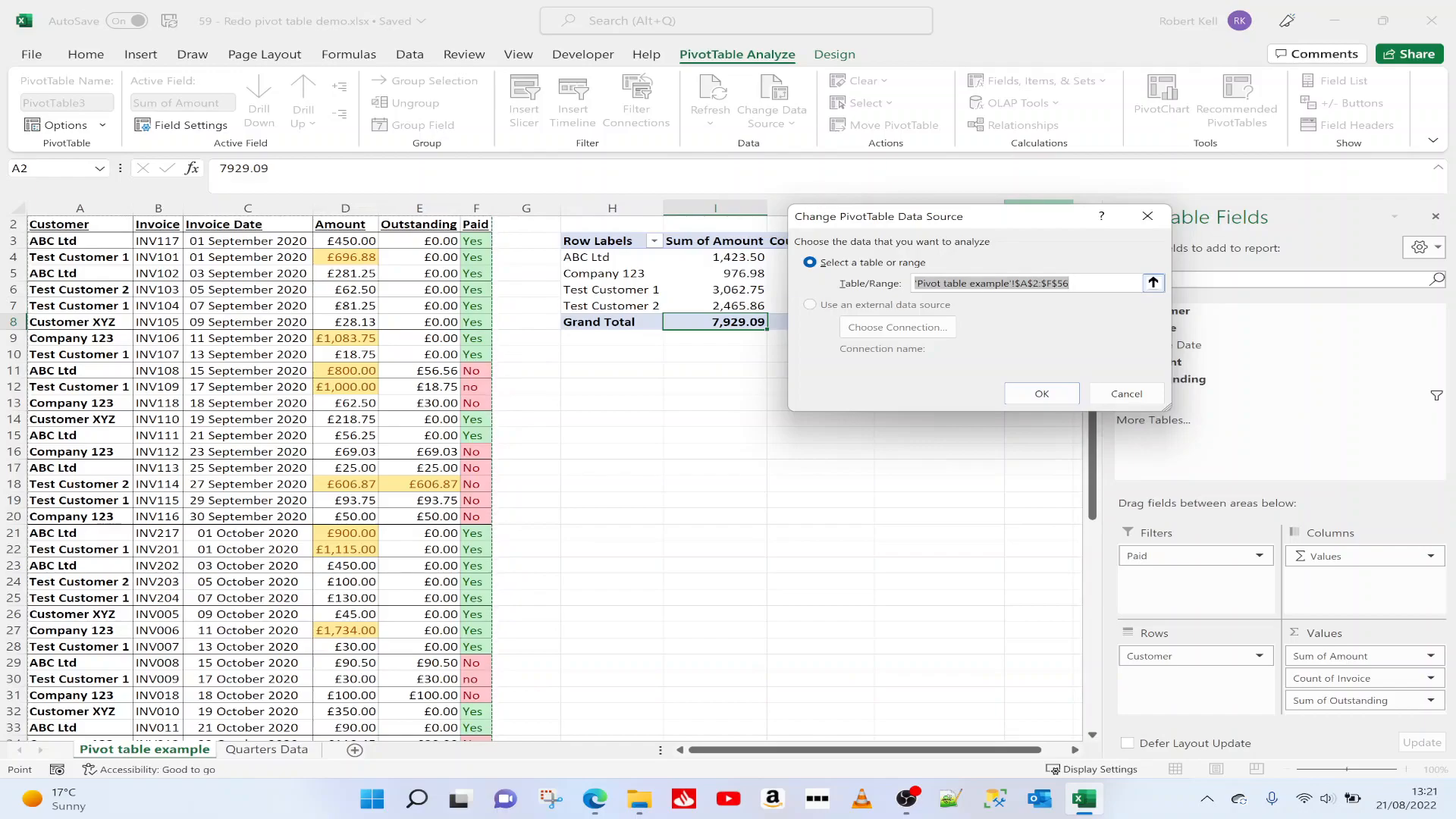
click(1128, 394)
Step: Apply the light yellow PivotTable style to the customer report
click(715, 293)
click(838, 54)
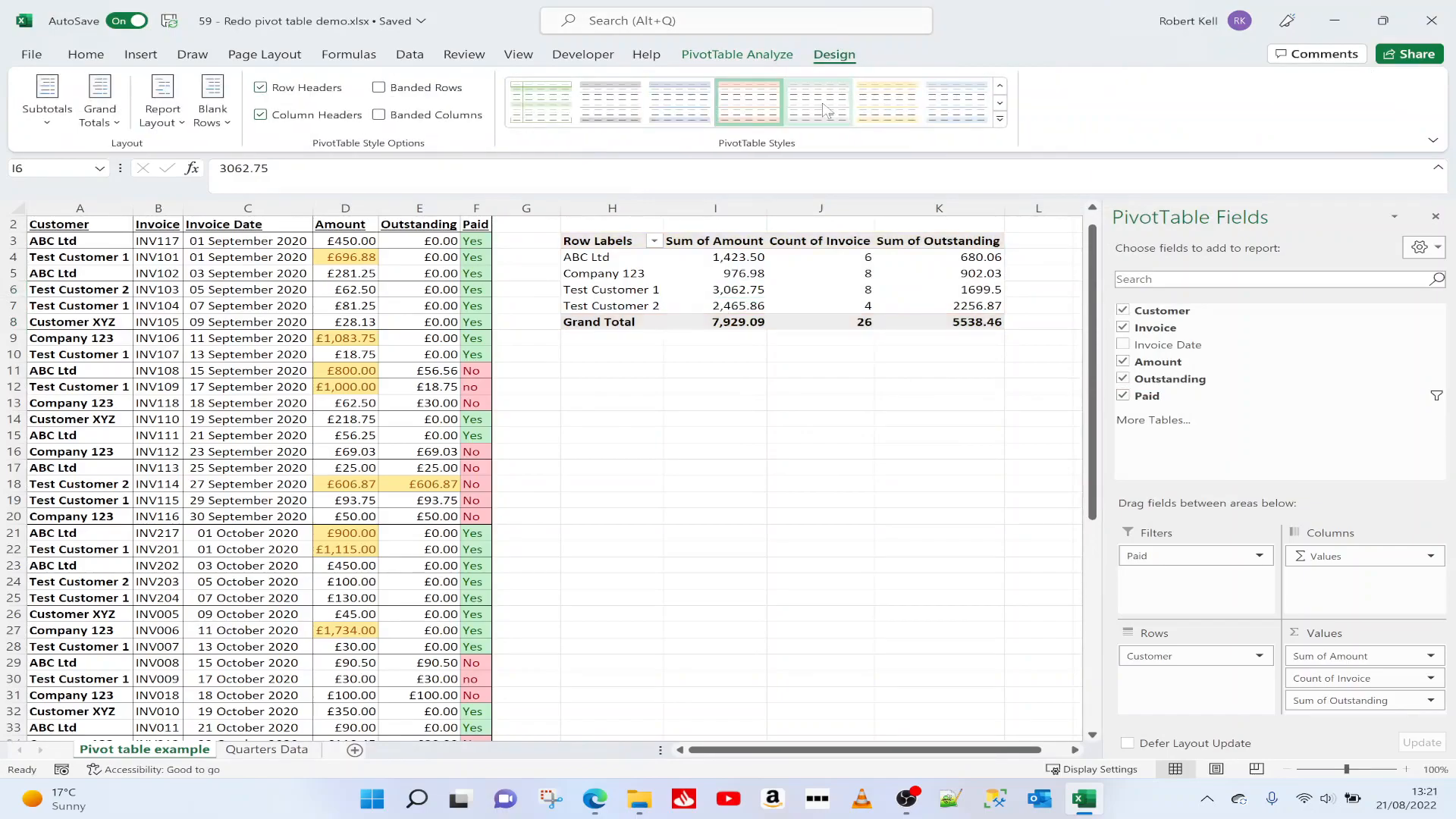
click(911, 120)
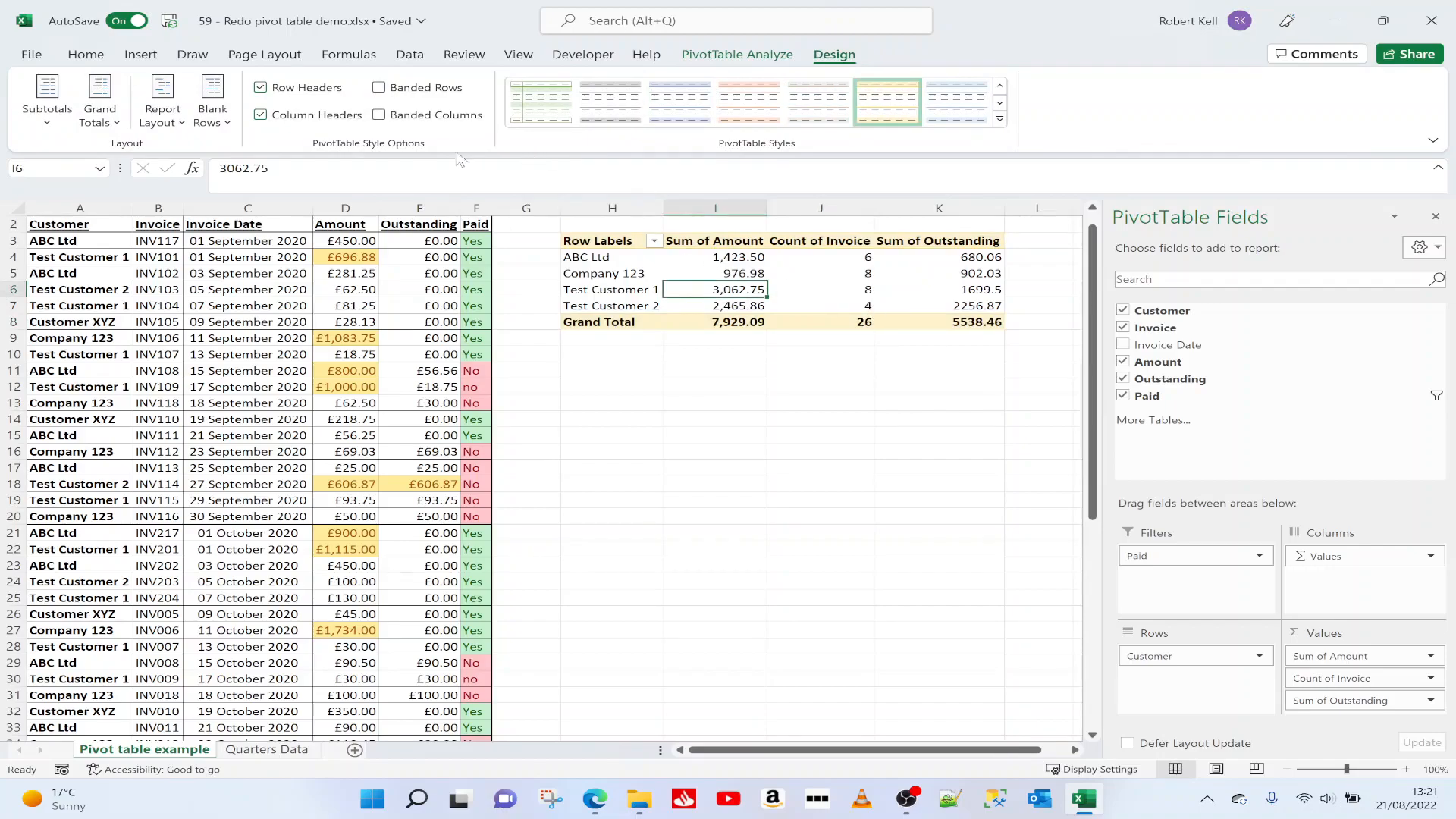
Step: Try banded rows and banded columns on the PivotTable, turn both off, and view the subtotal and grand total options
click(404, 91)
click(404, 91)
click(407, 117)
click(407, 120)
click(51, 111)
click(102, 122)
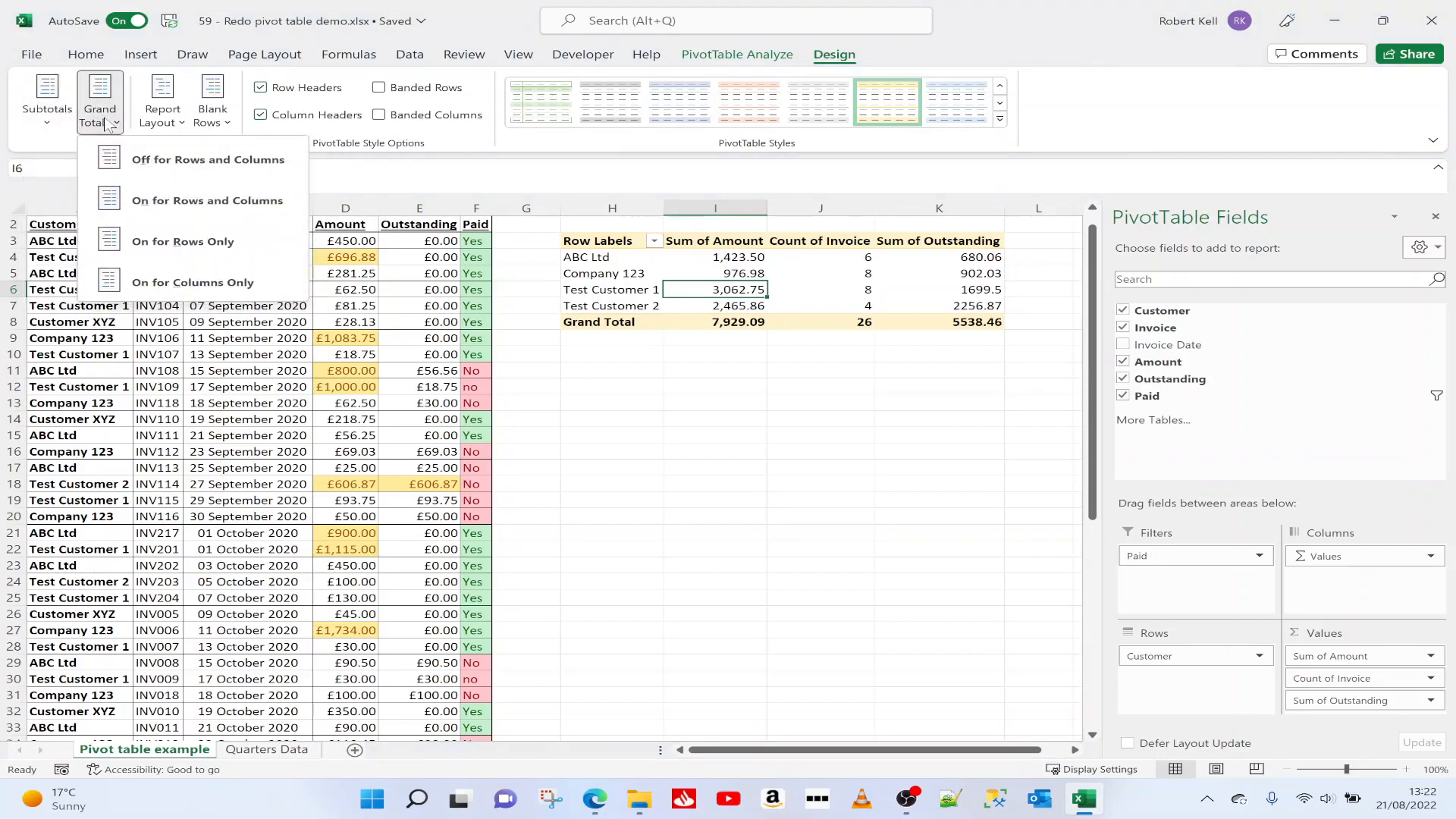
click(668, 368)
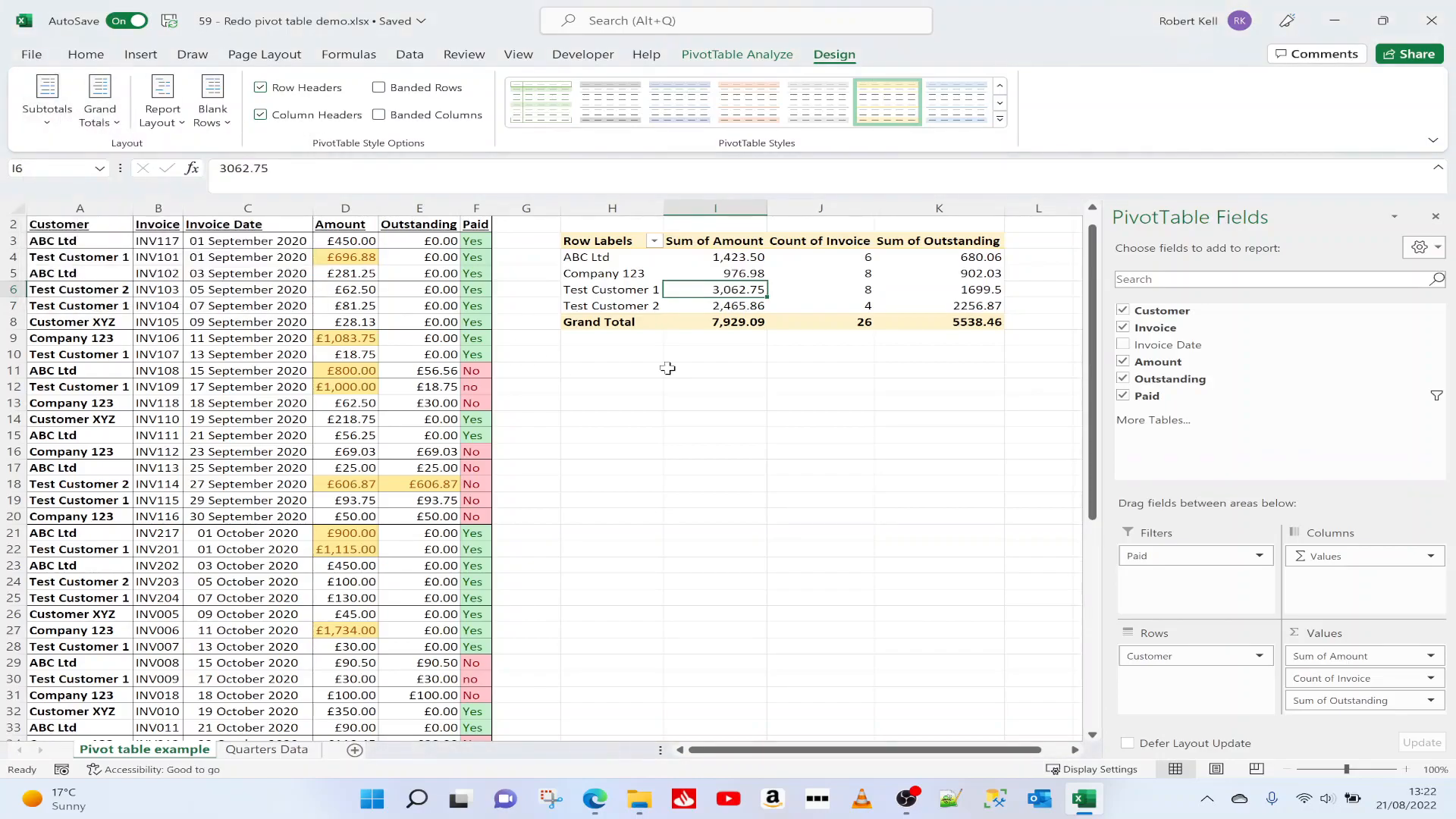
click(749, 56)
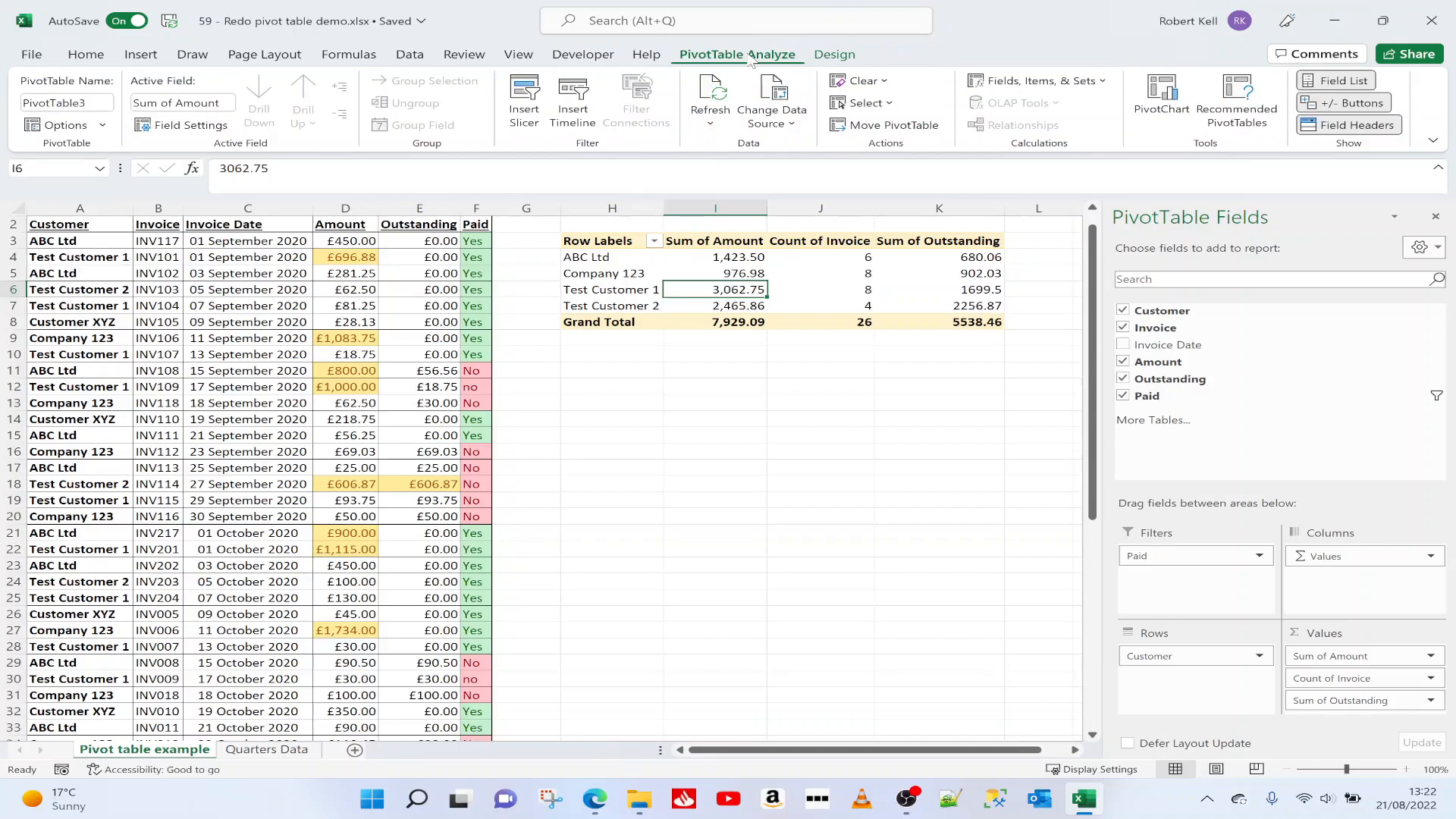
Step: Create a PivotTable on a new worksheet from the invoice data and add Invoice Date as its row field
click(232, 356)
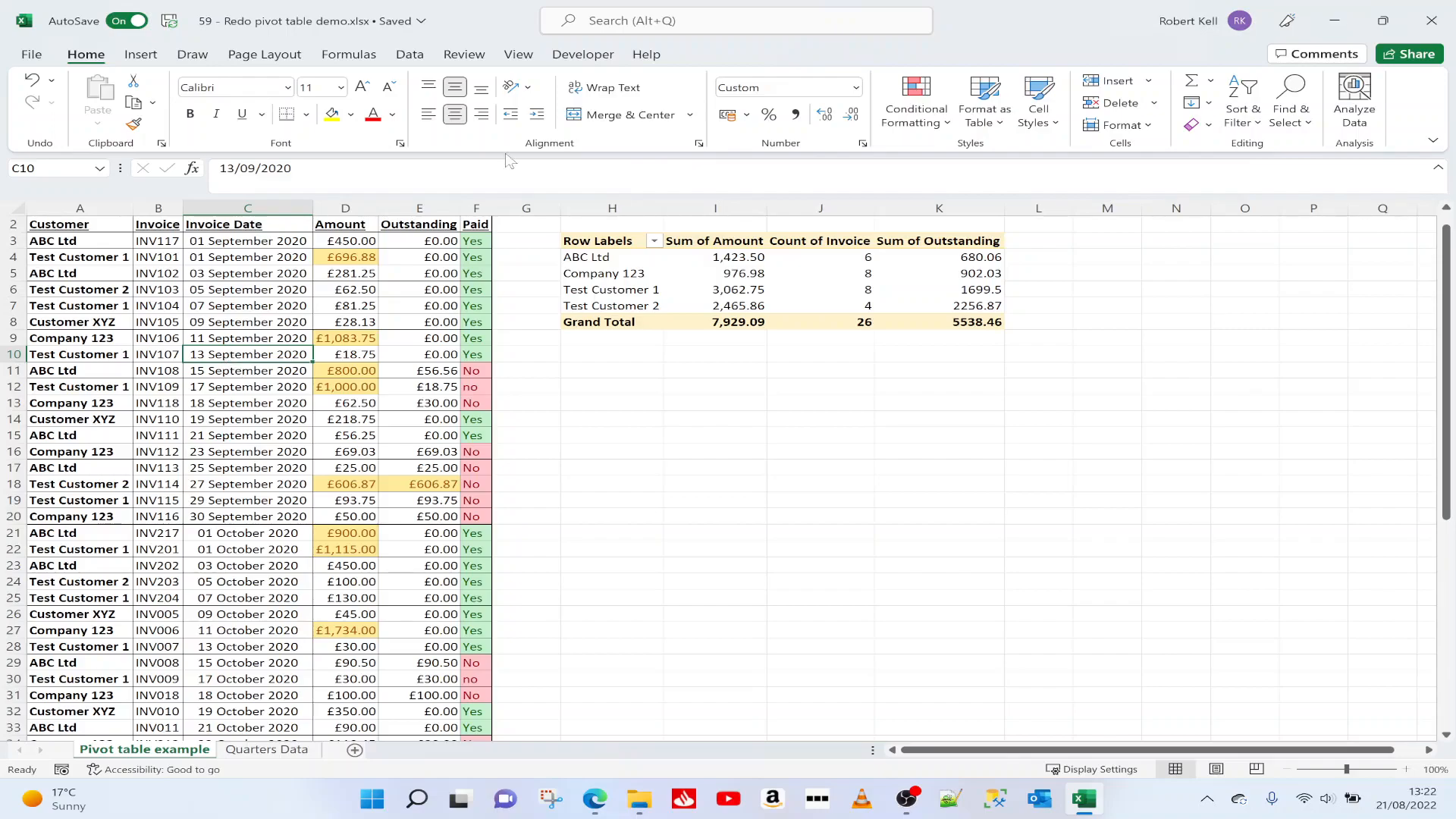
click(141, 55)
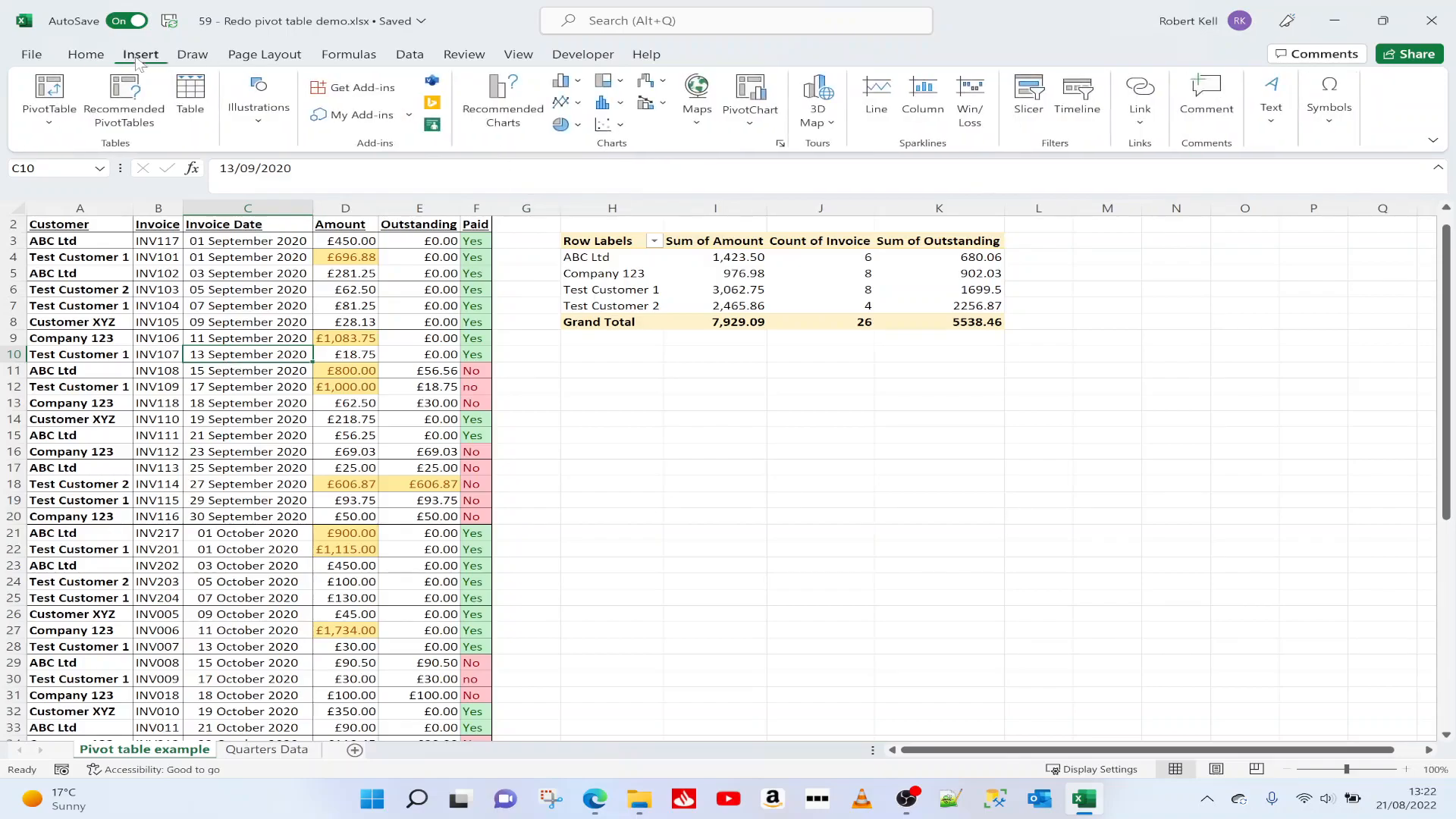
click(50, 91)
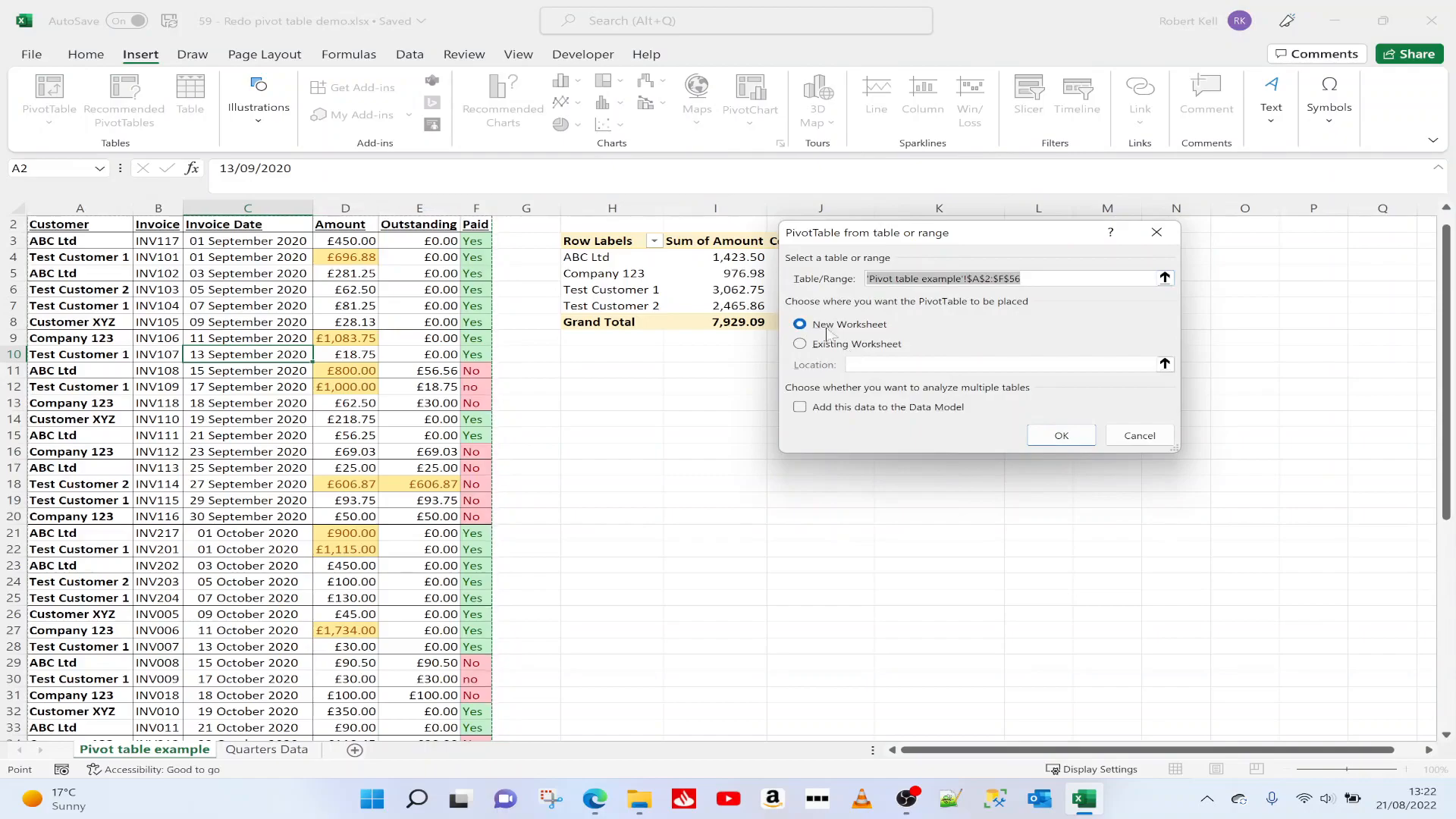
click(1064, 439)
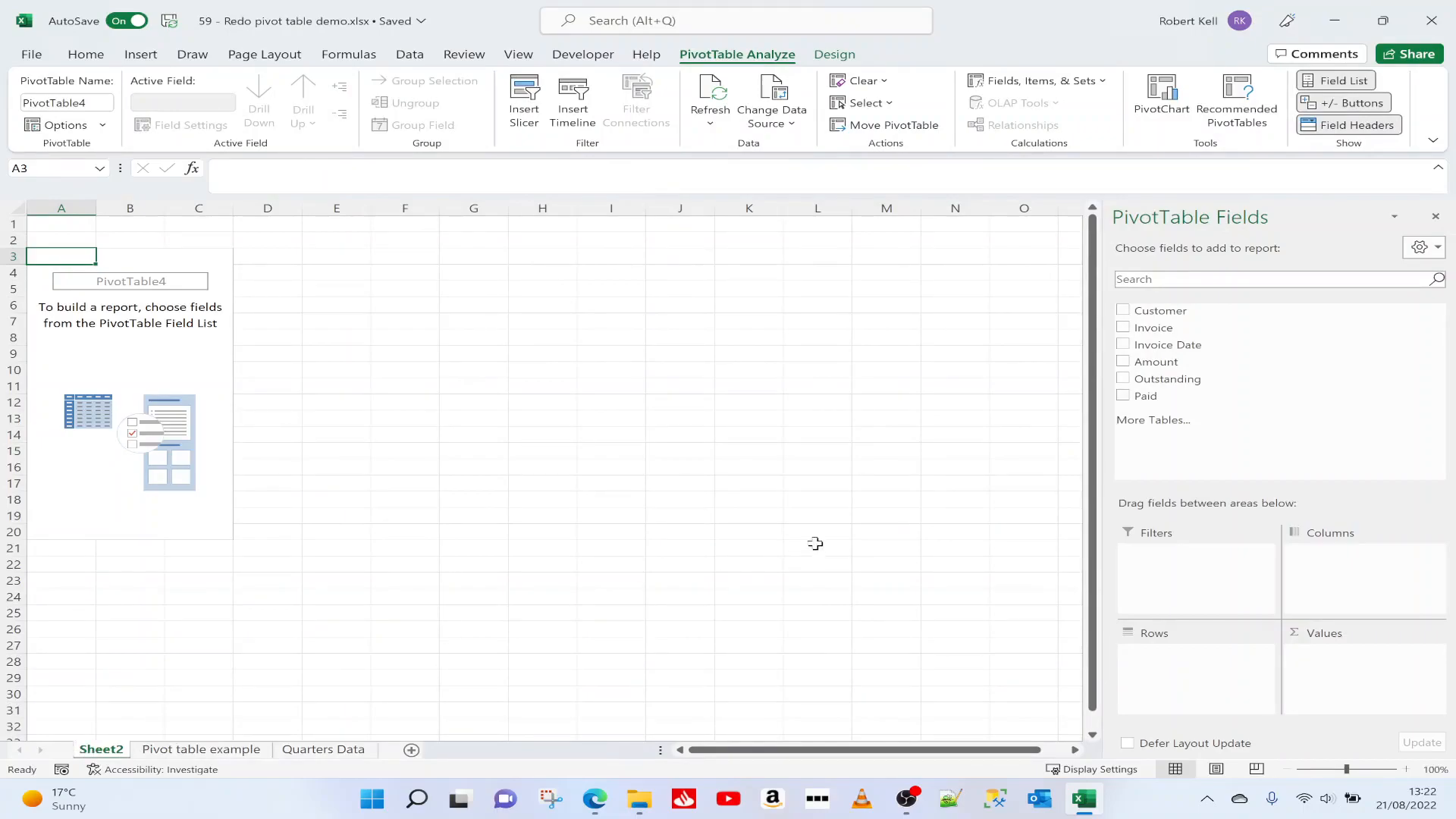
click(1124, 346)
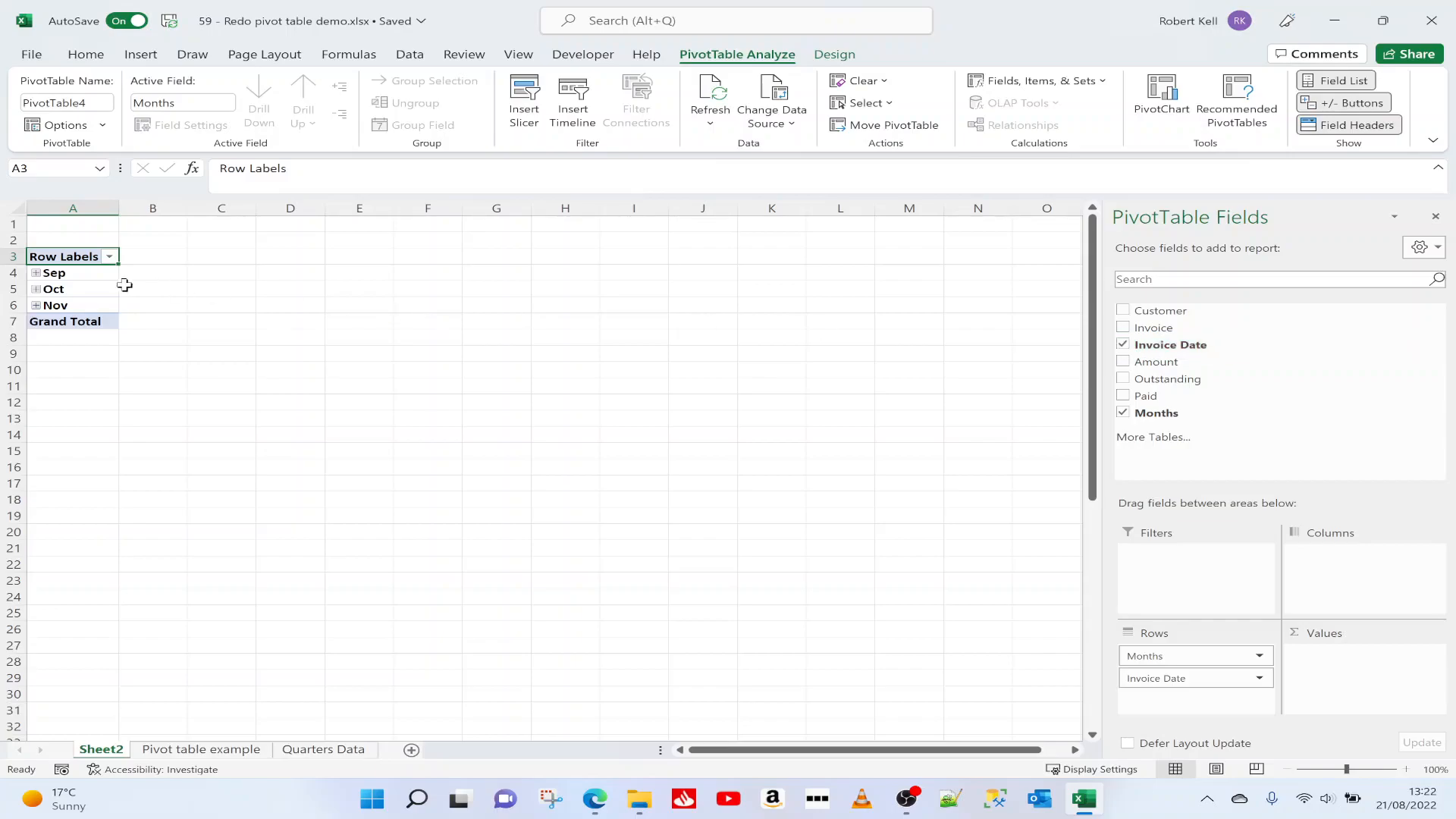
Step: Expand the September and October groups to view their individual invoice dates, and collapse both again
click(36, 274)
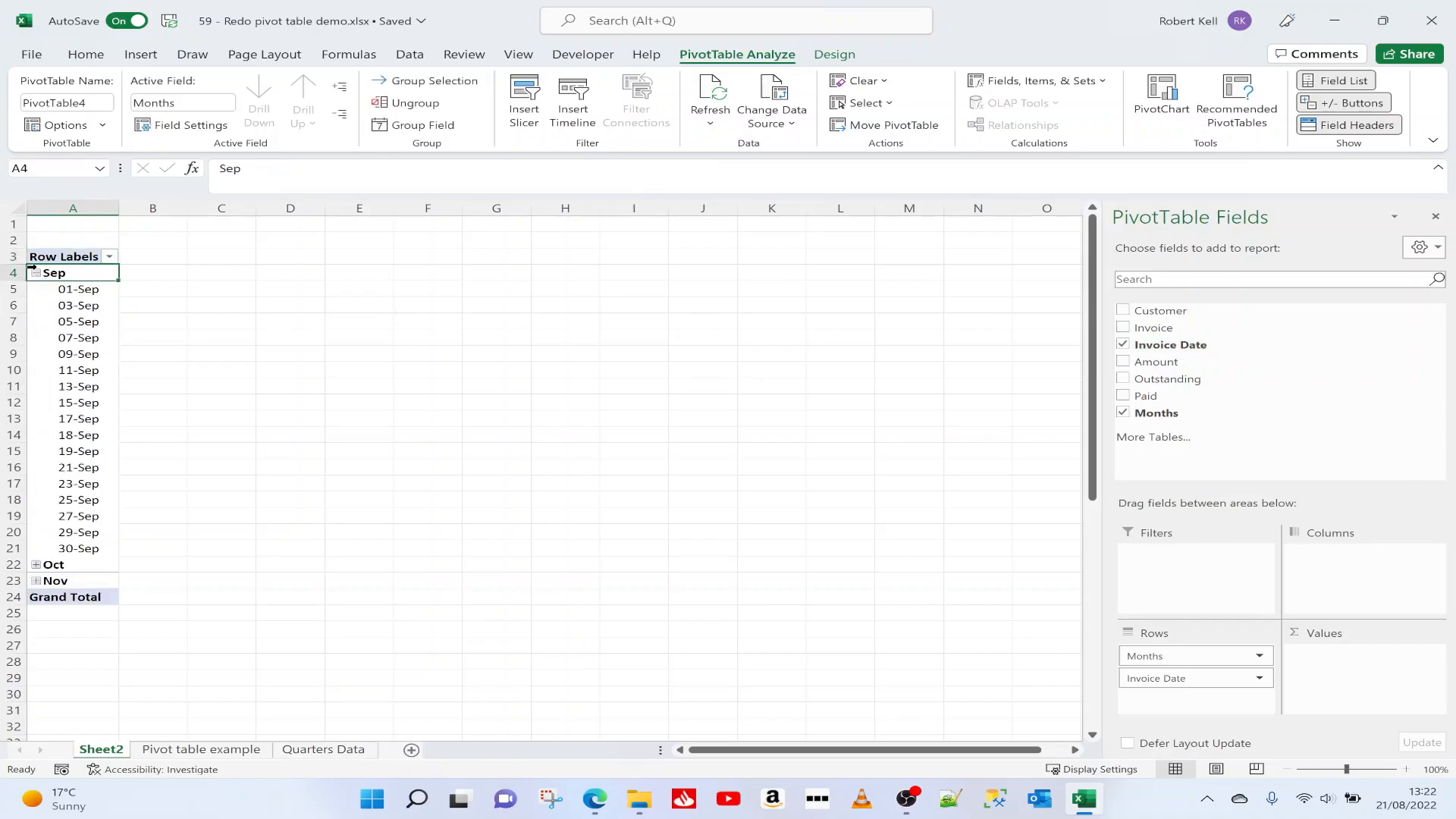
click(37, 275)
click(35, 289)
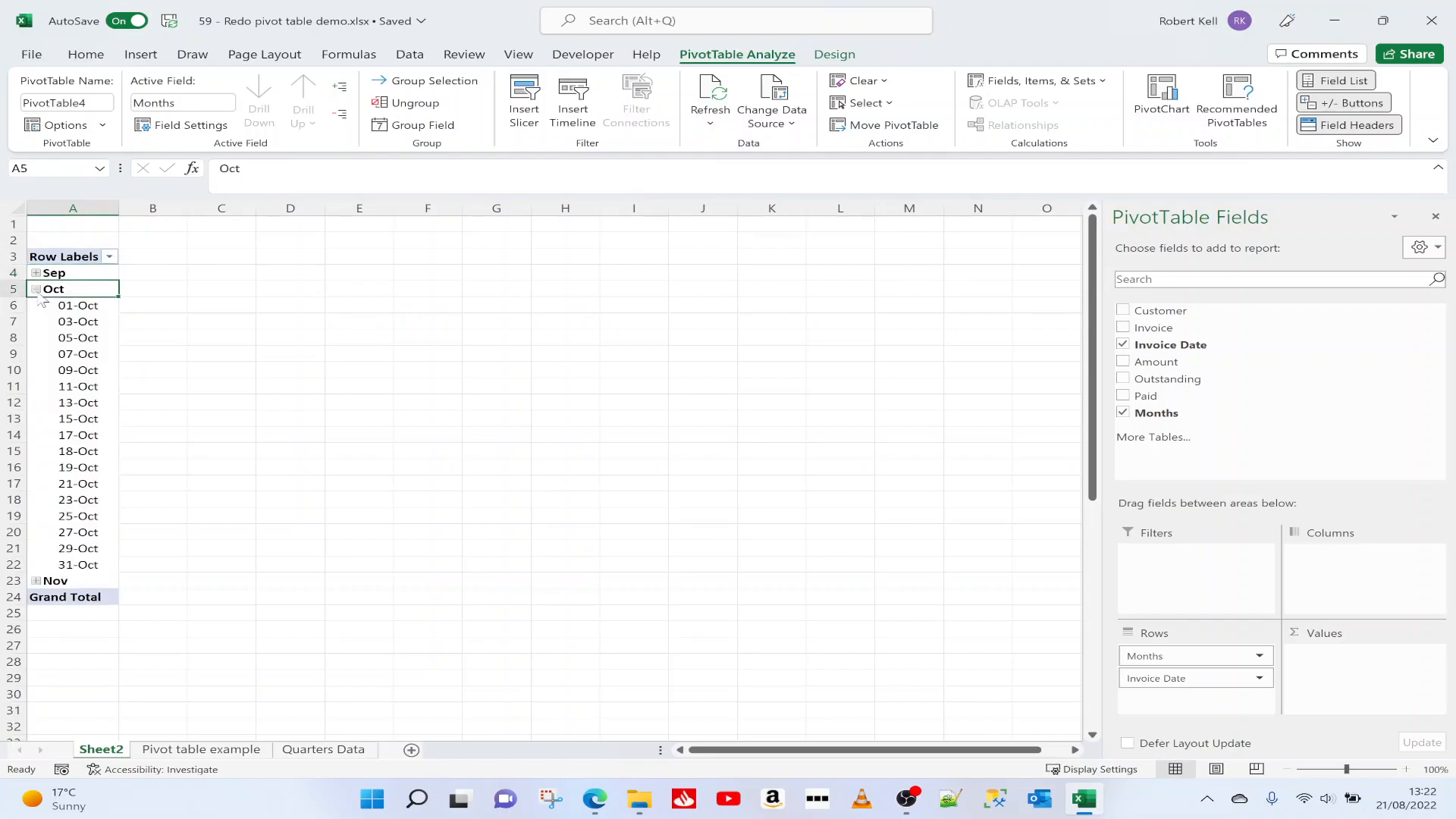
click(36, 289)
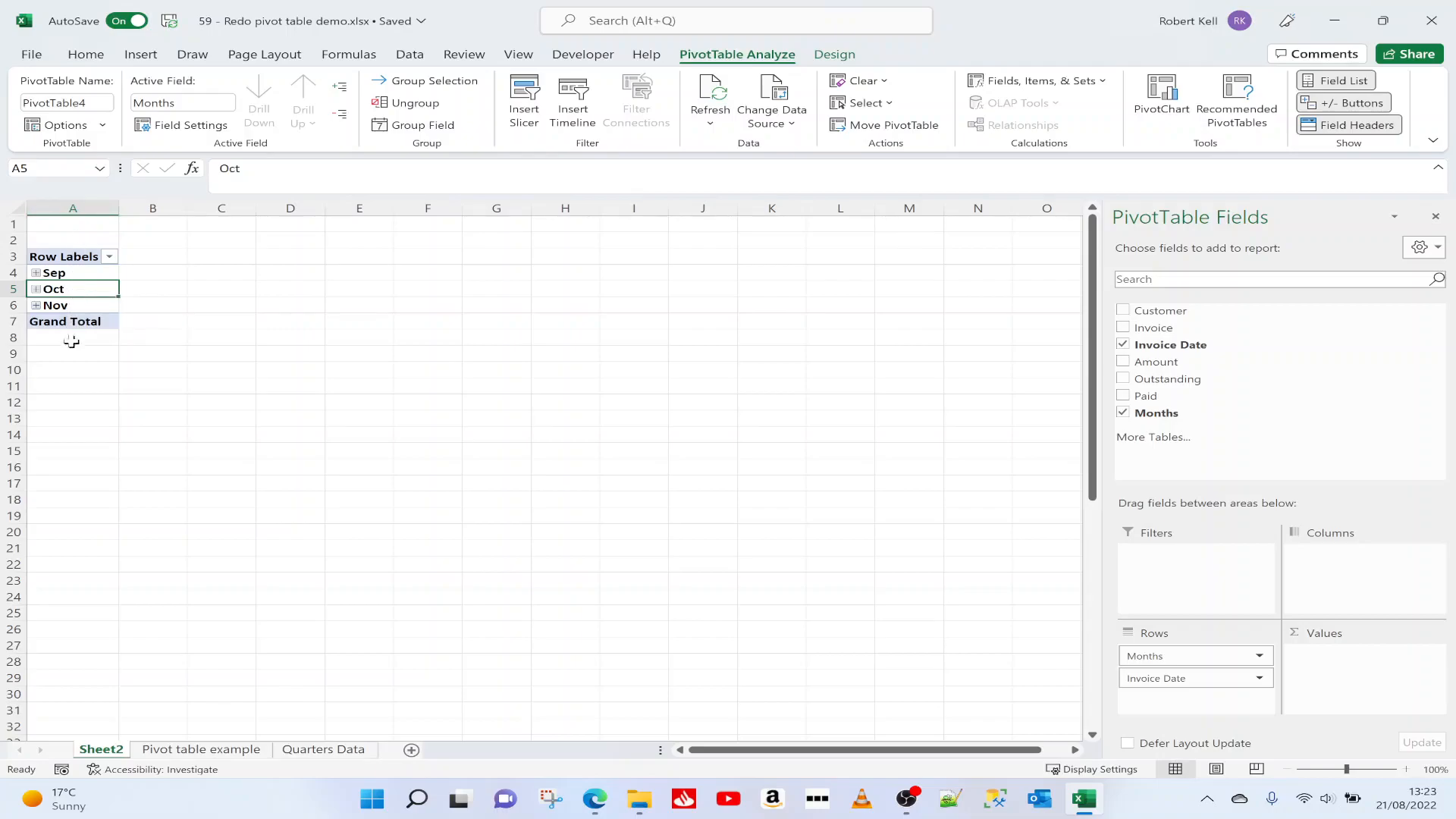
Step: Add the Amount field to the monthly PivotTable's values and view November's daily amounts before collapsing the month
click(1124, 362)
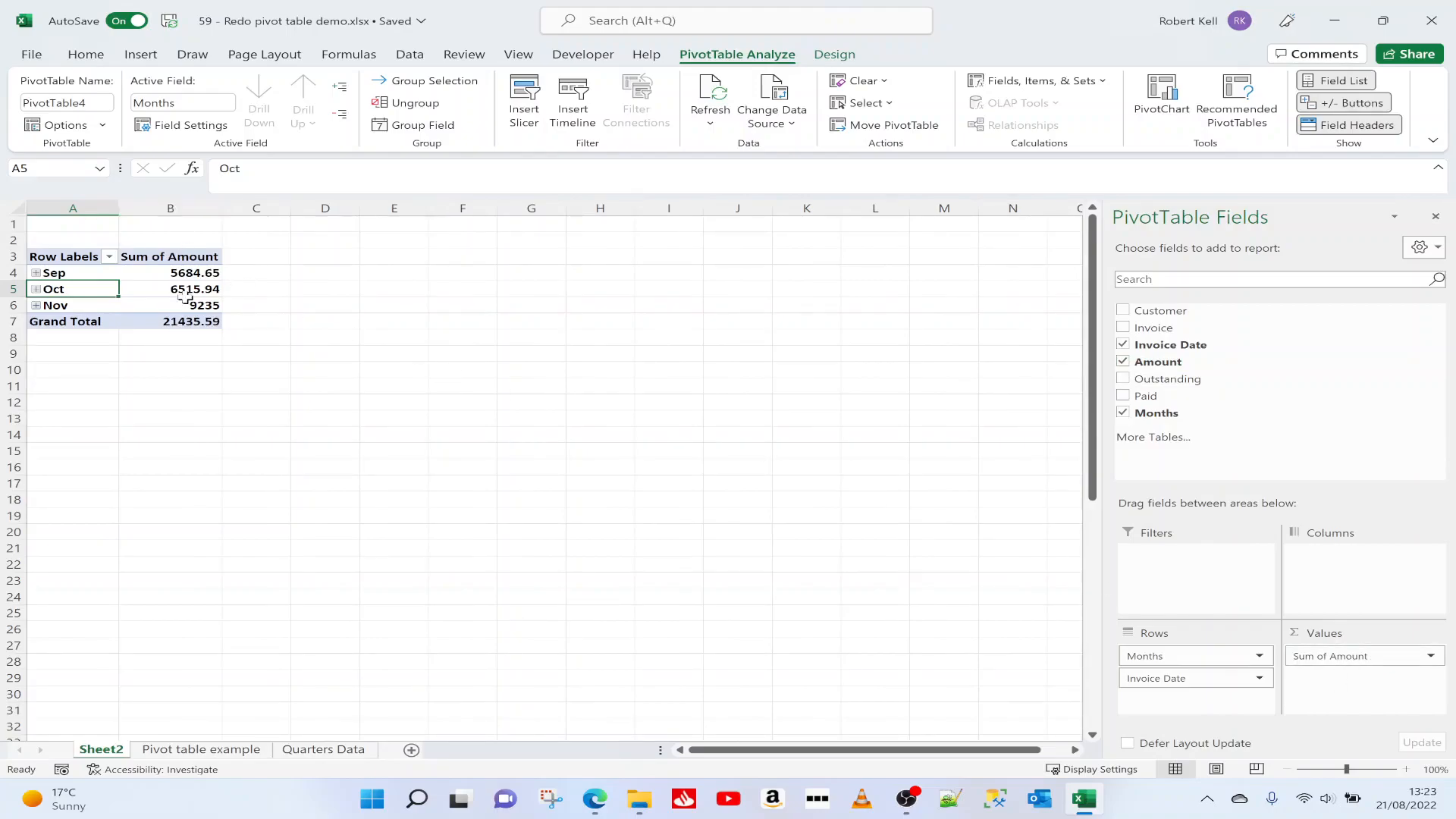
click(173, 273)
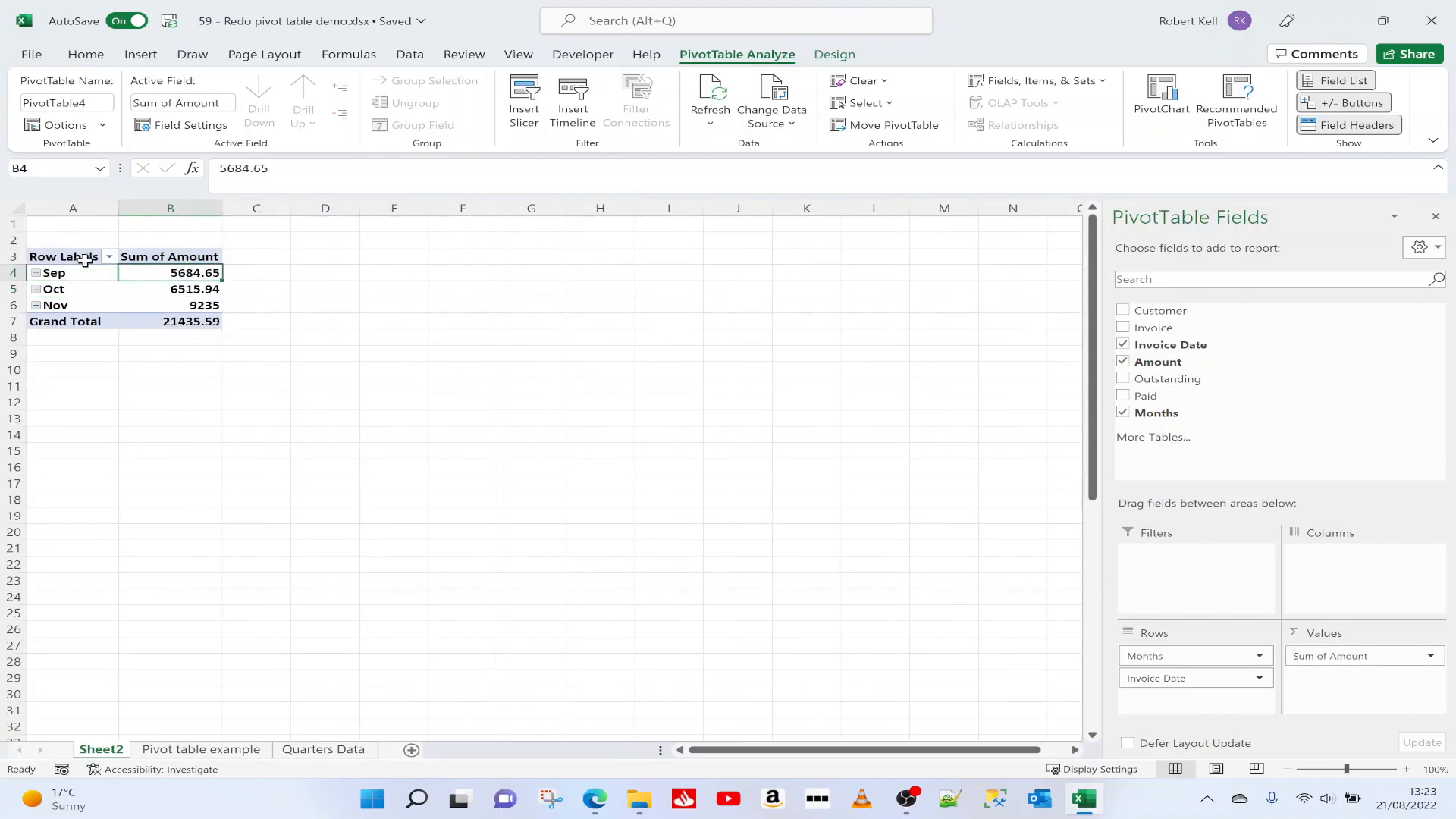
click(178, 288)
click(177, 304)
click(36, 305)
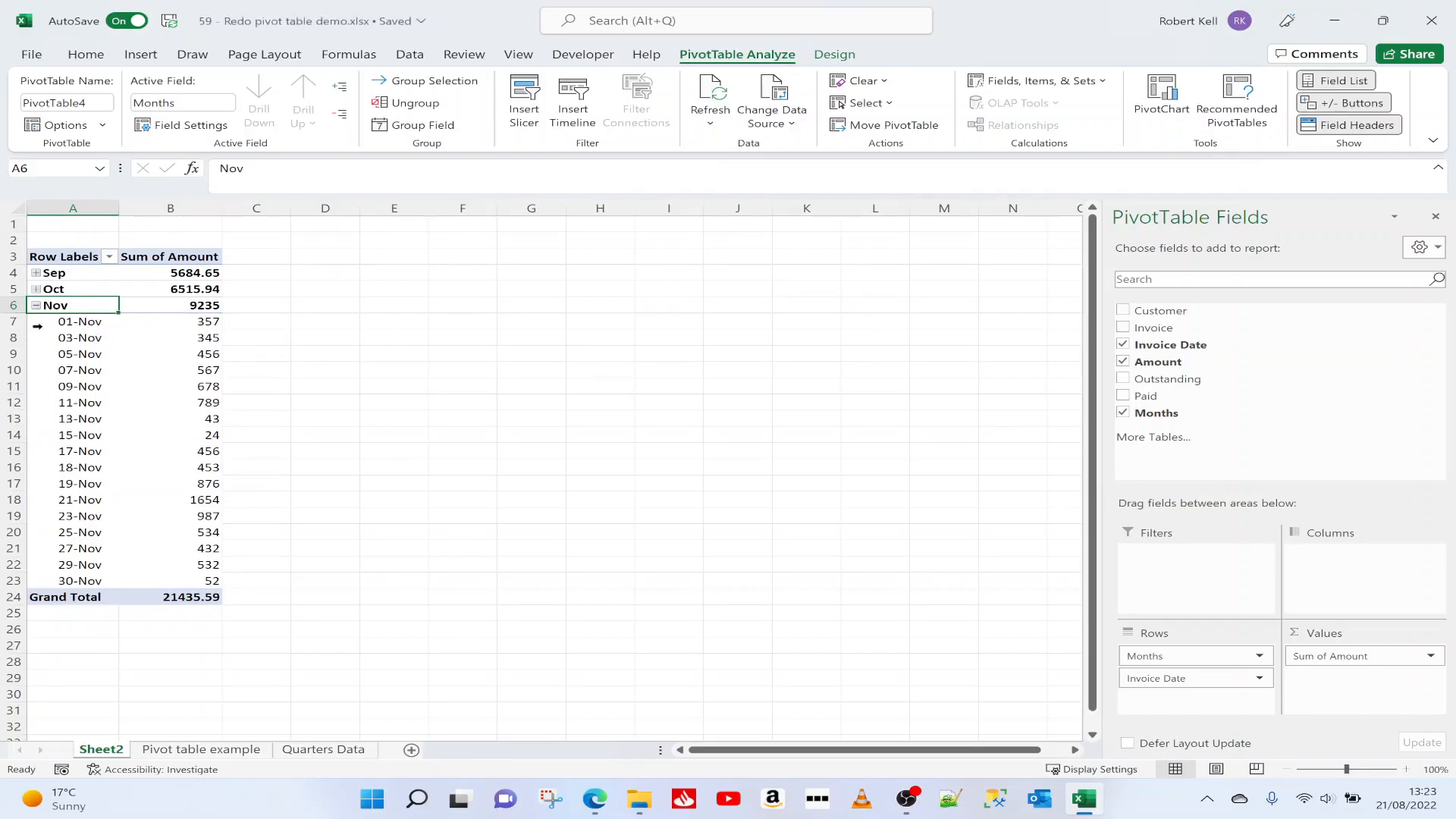
mouse_move(126, 408)
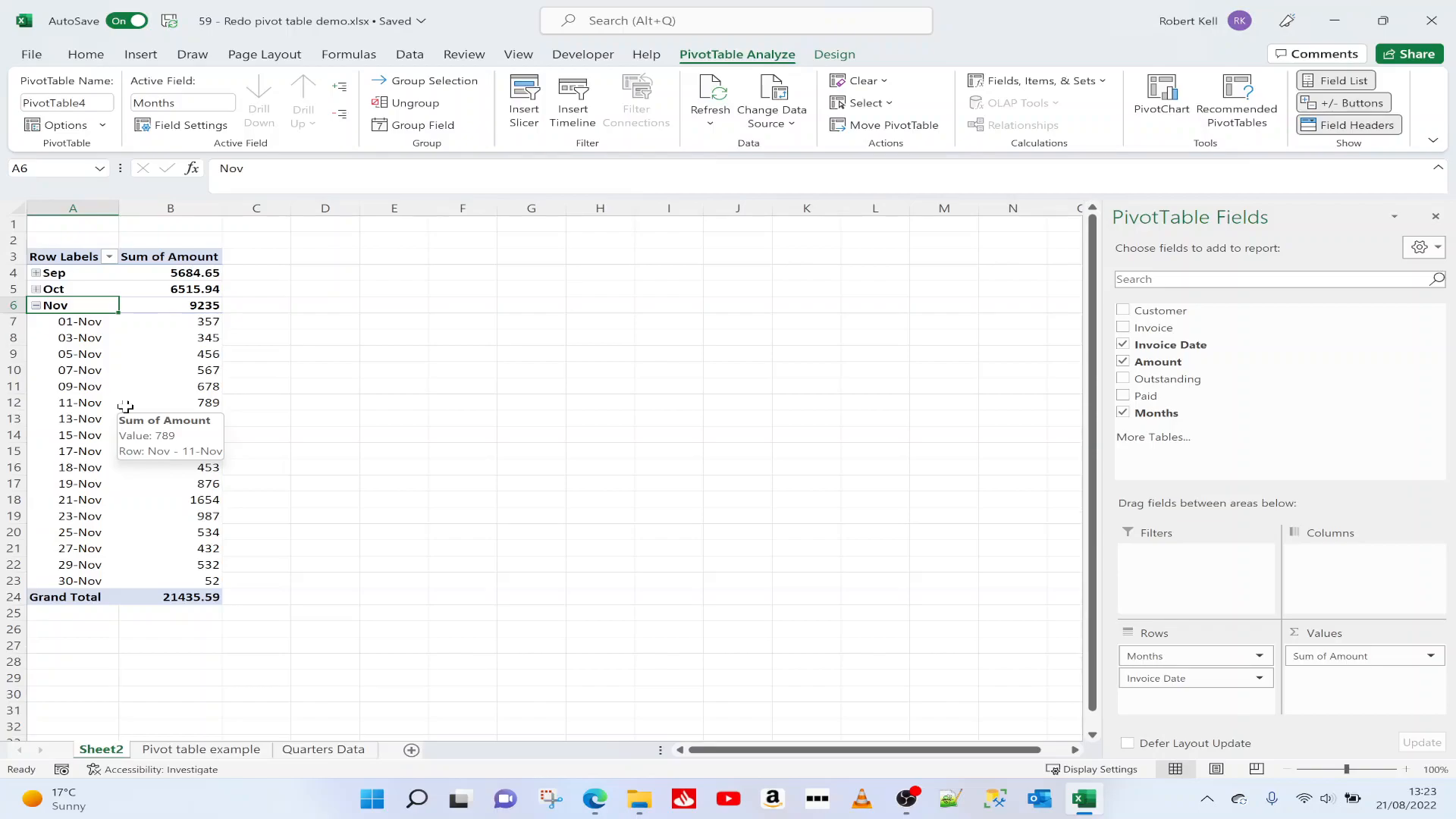
click(36, 306)
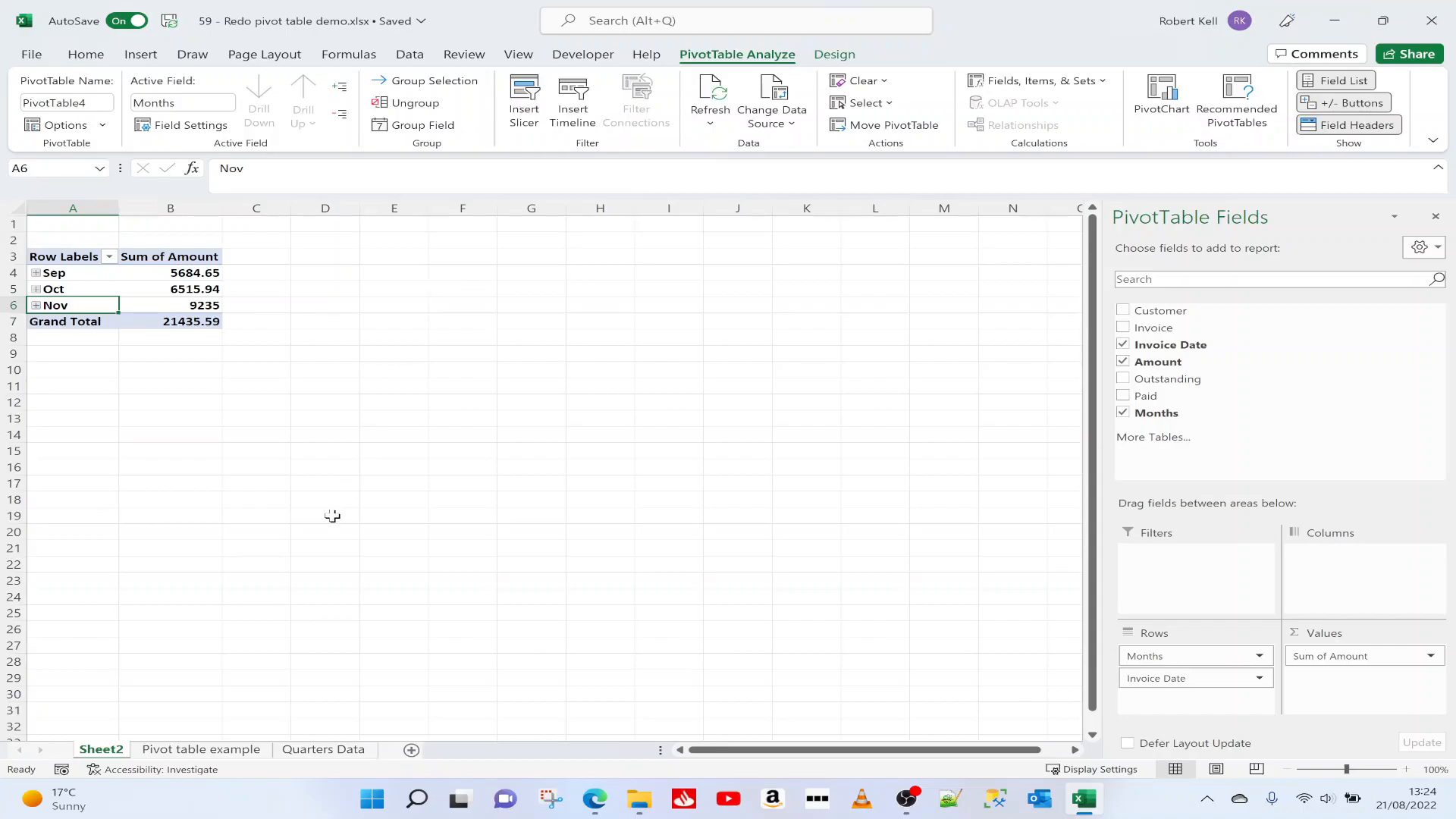
Step: On the Quarters Data sheet, rename the Quarter 1 amount header in D2 as Amount
click(324, 750)
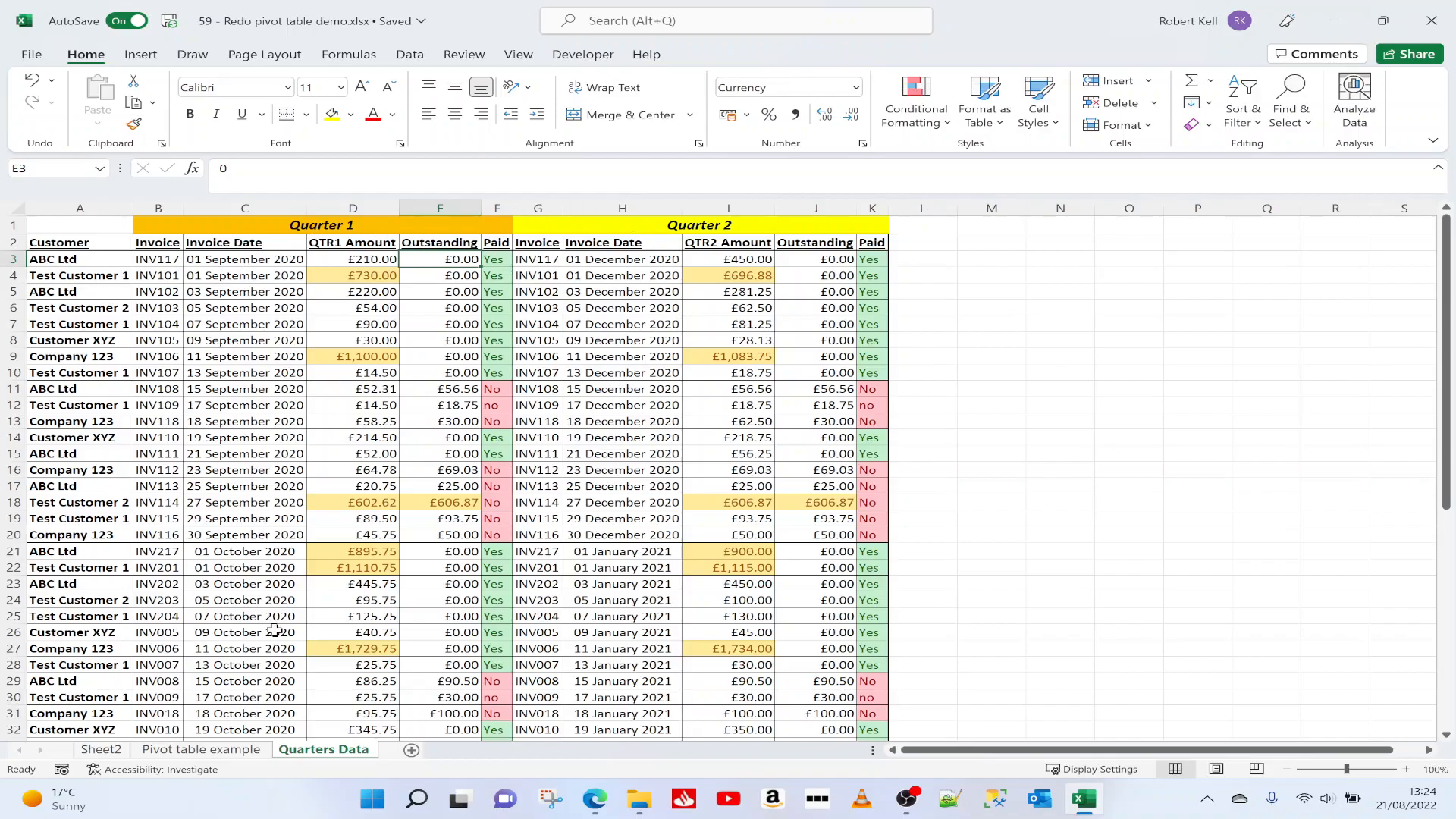
click(383, 402)
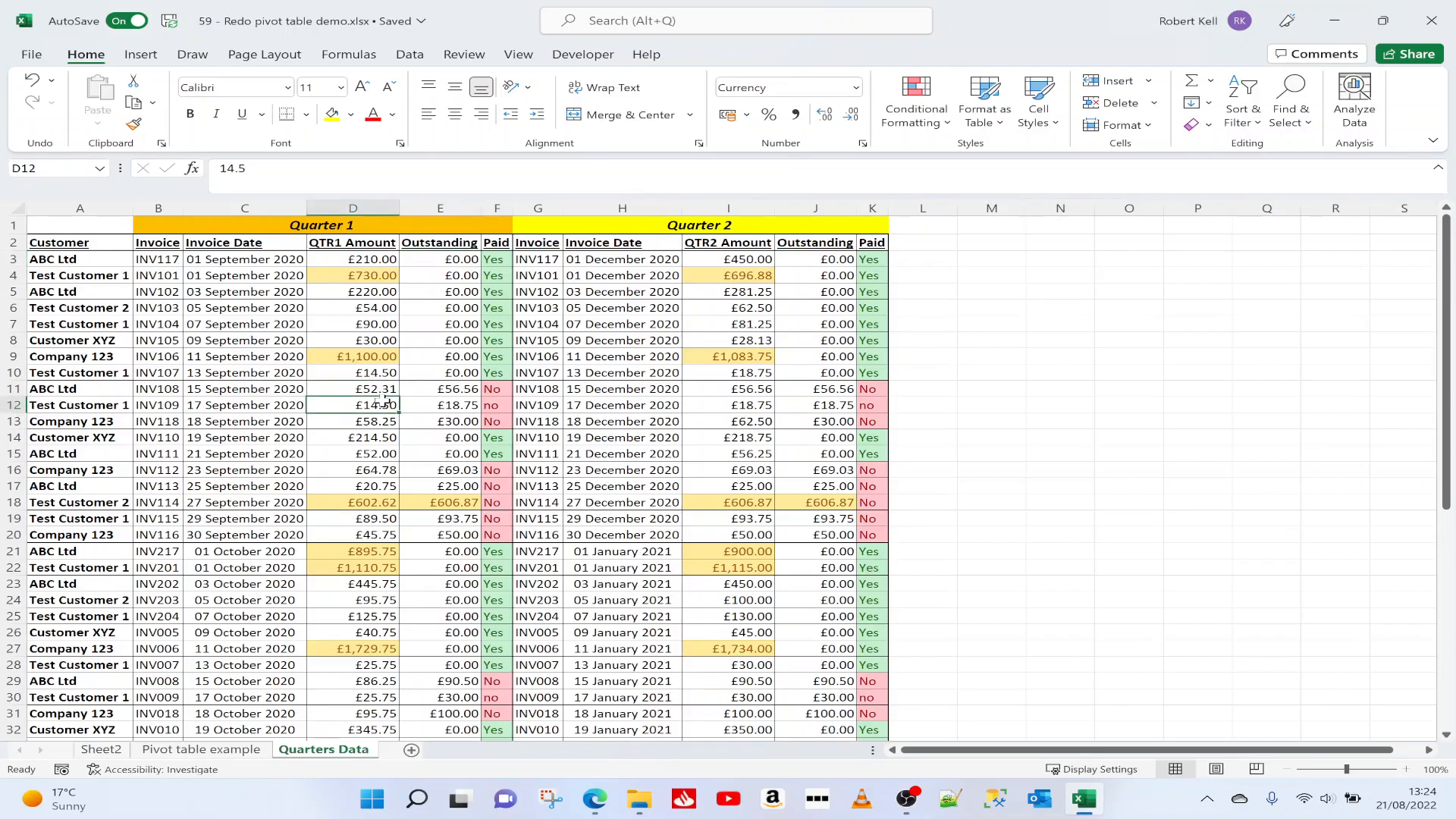
click(353, 245)
key(F2)
double_click(230, 168)
key(Delete)
key(Delete)
key(Return)
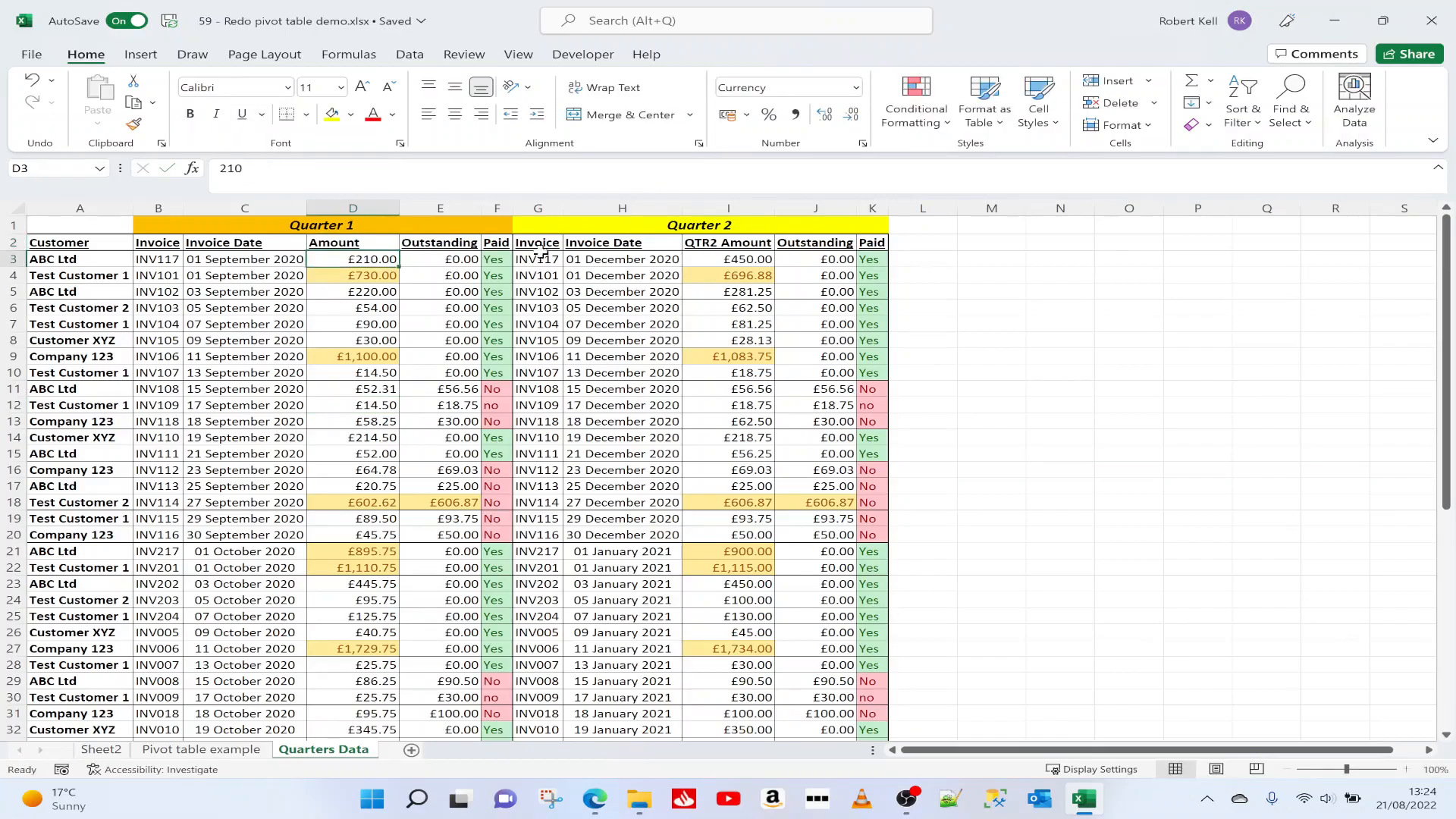
Step: Rename the Quarter 2 amount header in I2 as Amount
click(702, 244)
key(F2)
double_click(229, 169)
key(Delete)
key(Delete)
key(Return)
Step: Create a PivotTable on a new worksheet from the Quarters Data range A2:K56, with Customer as its row field
click(296, 247)
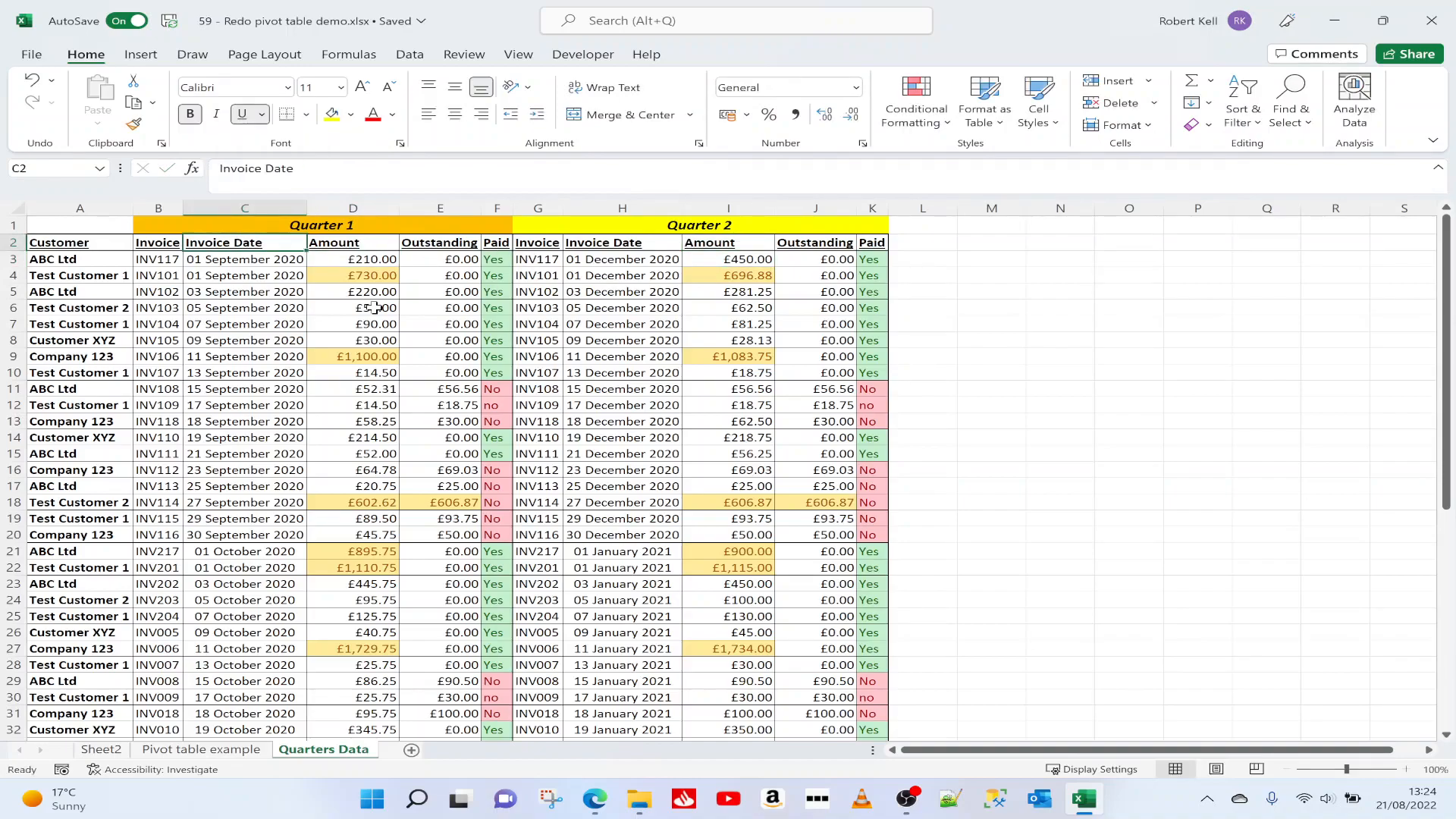
click(144, 61)
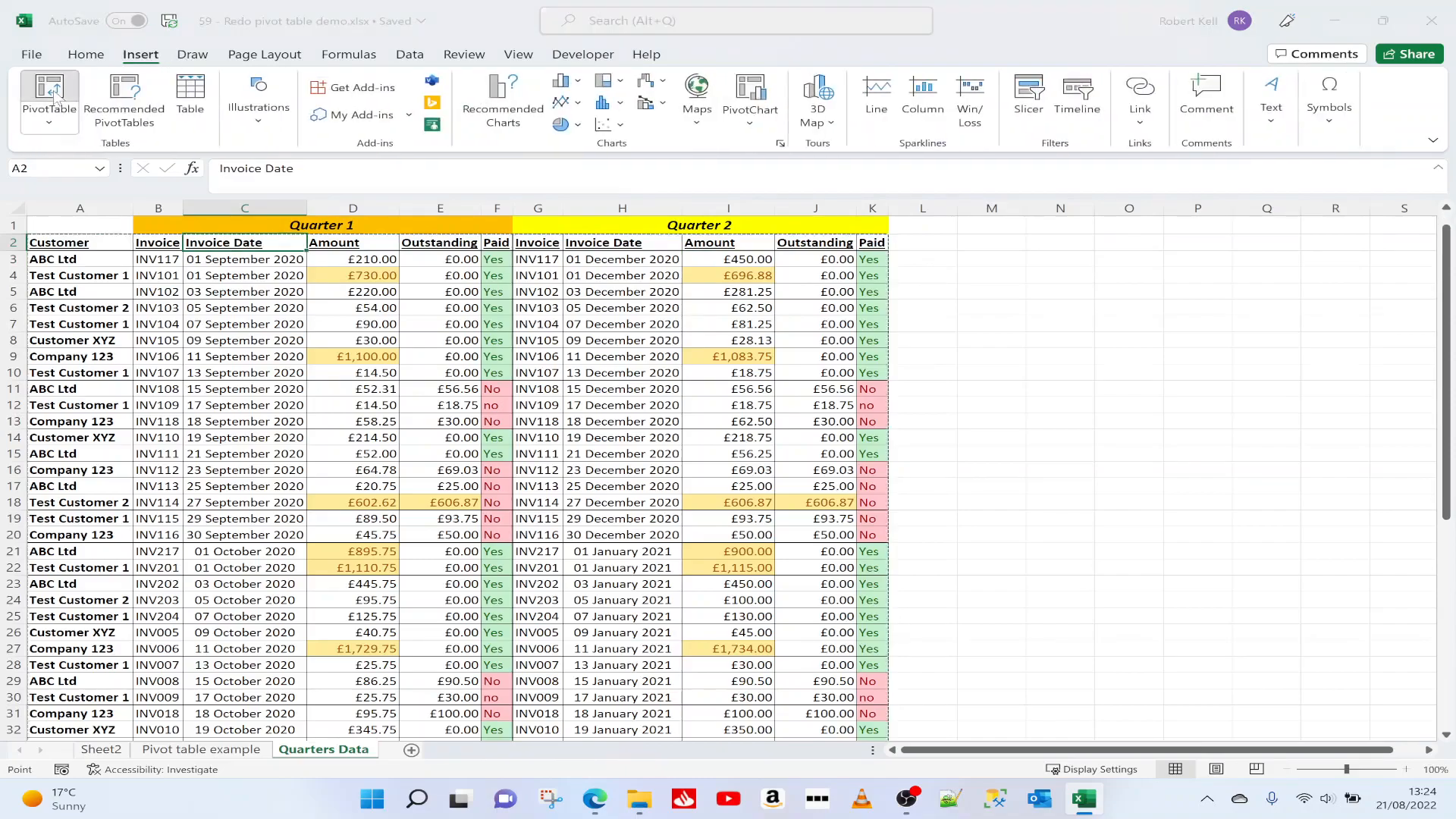
click(55, 91)
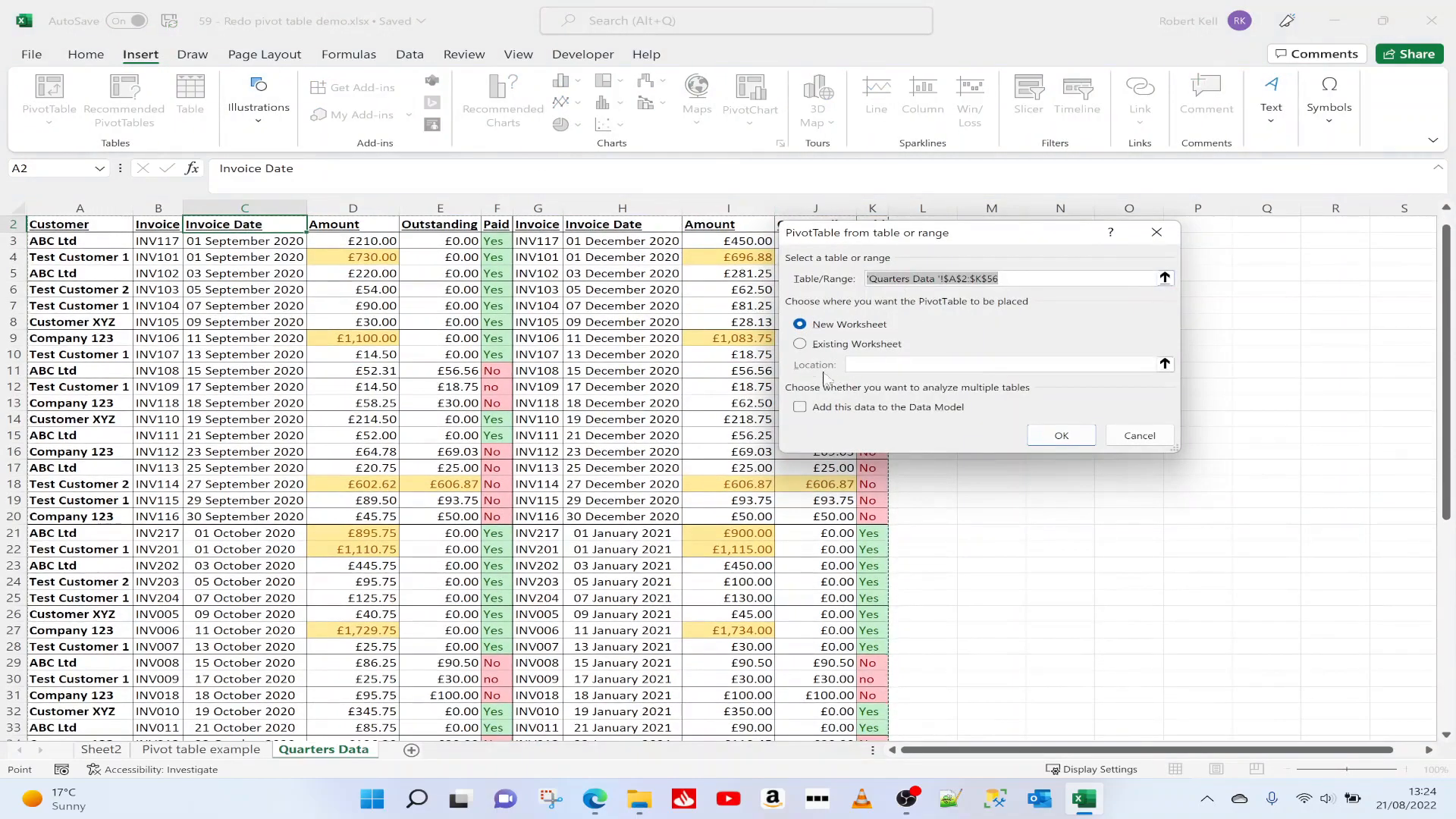
click(1059, 436)
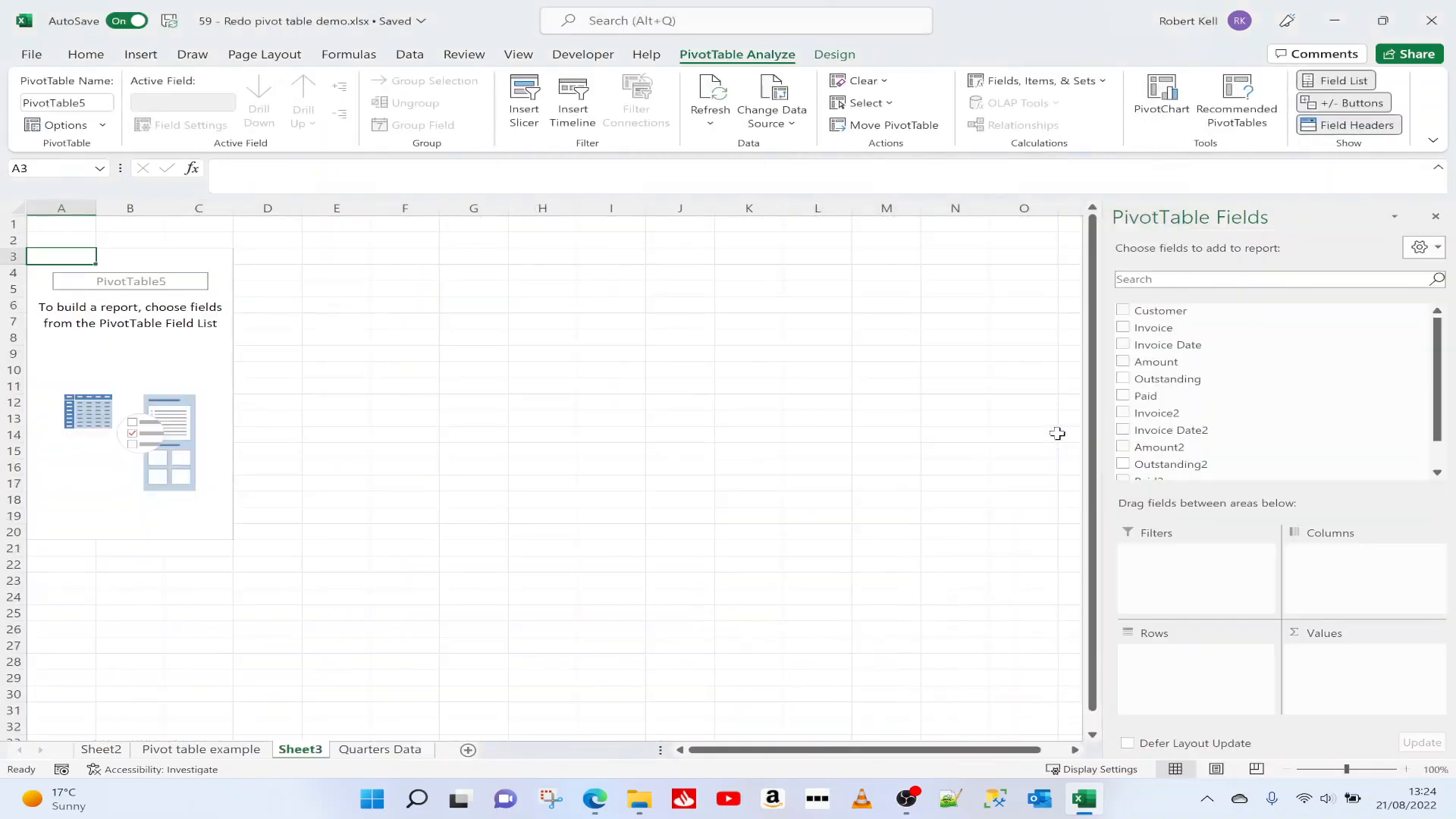
click(1124, 312)
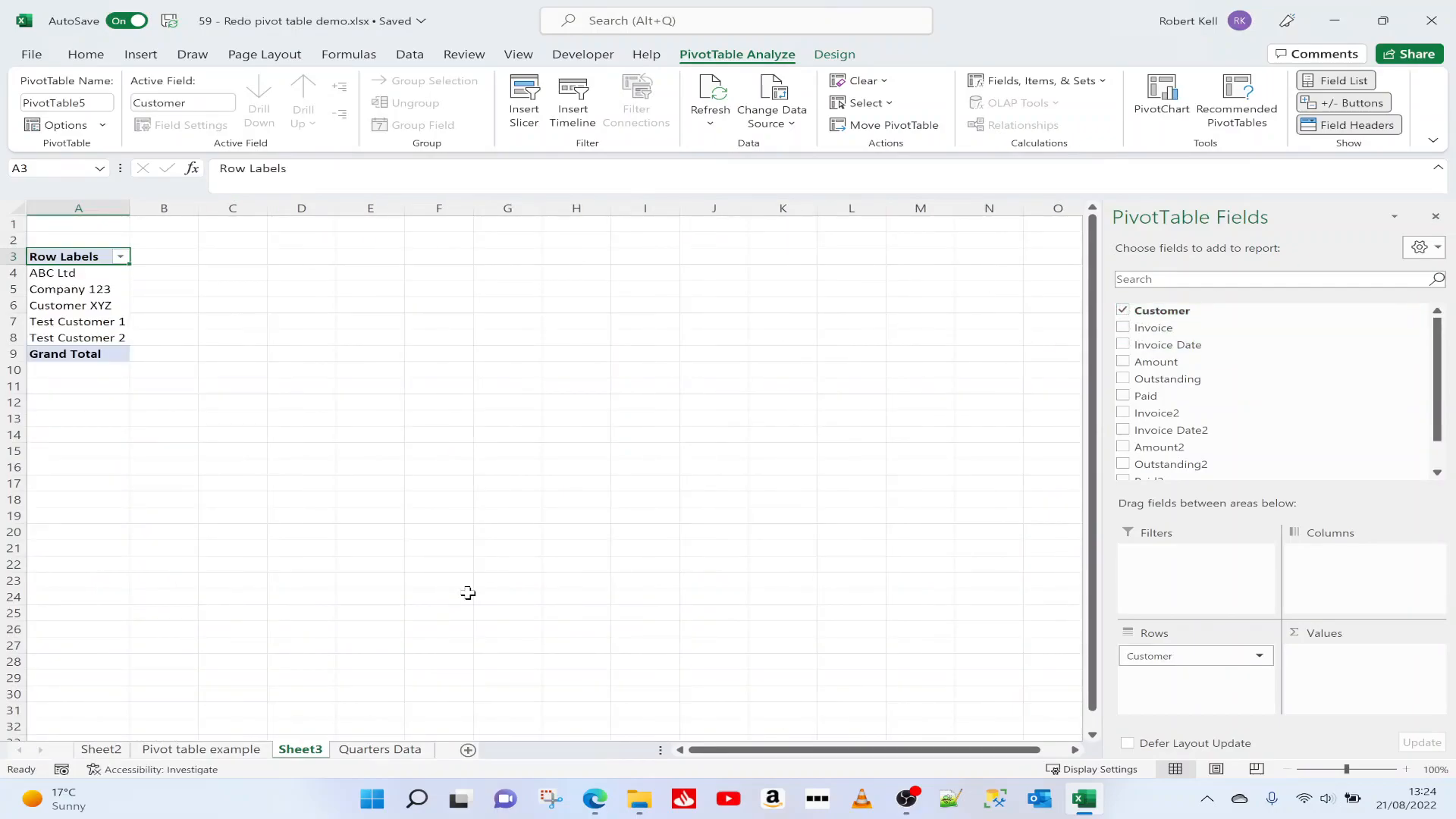
Step: Compare the field list with the Quarters Data headers and add Amount and Amount2 to the PivotTable's values
click(387, 750)
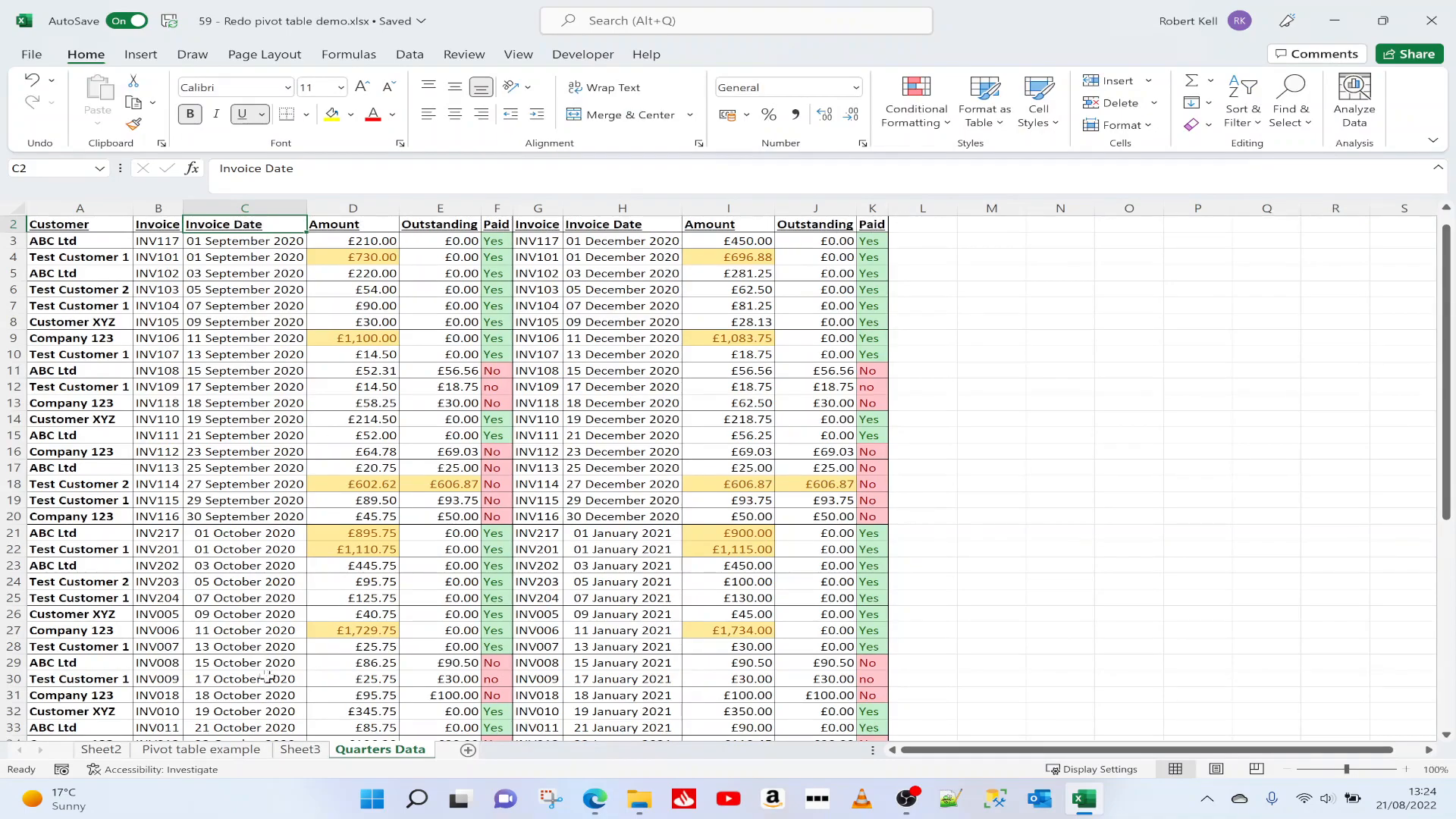
click(300, 749)
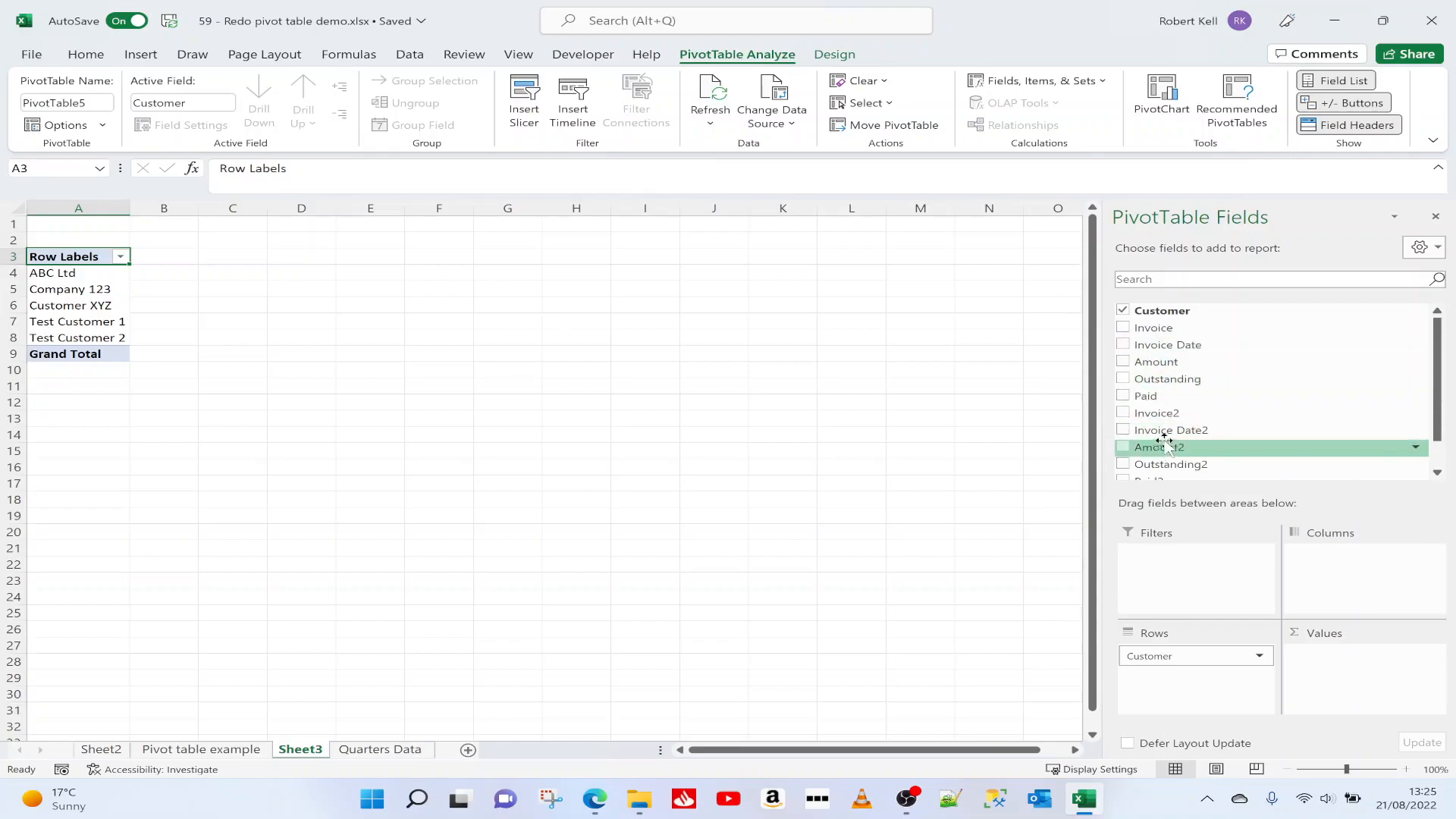
click(1437, 471)
click(1438, 472)
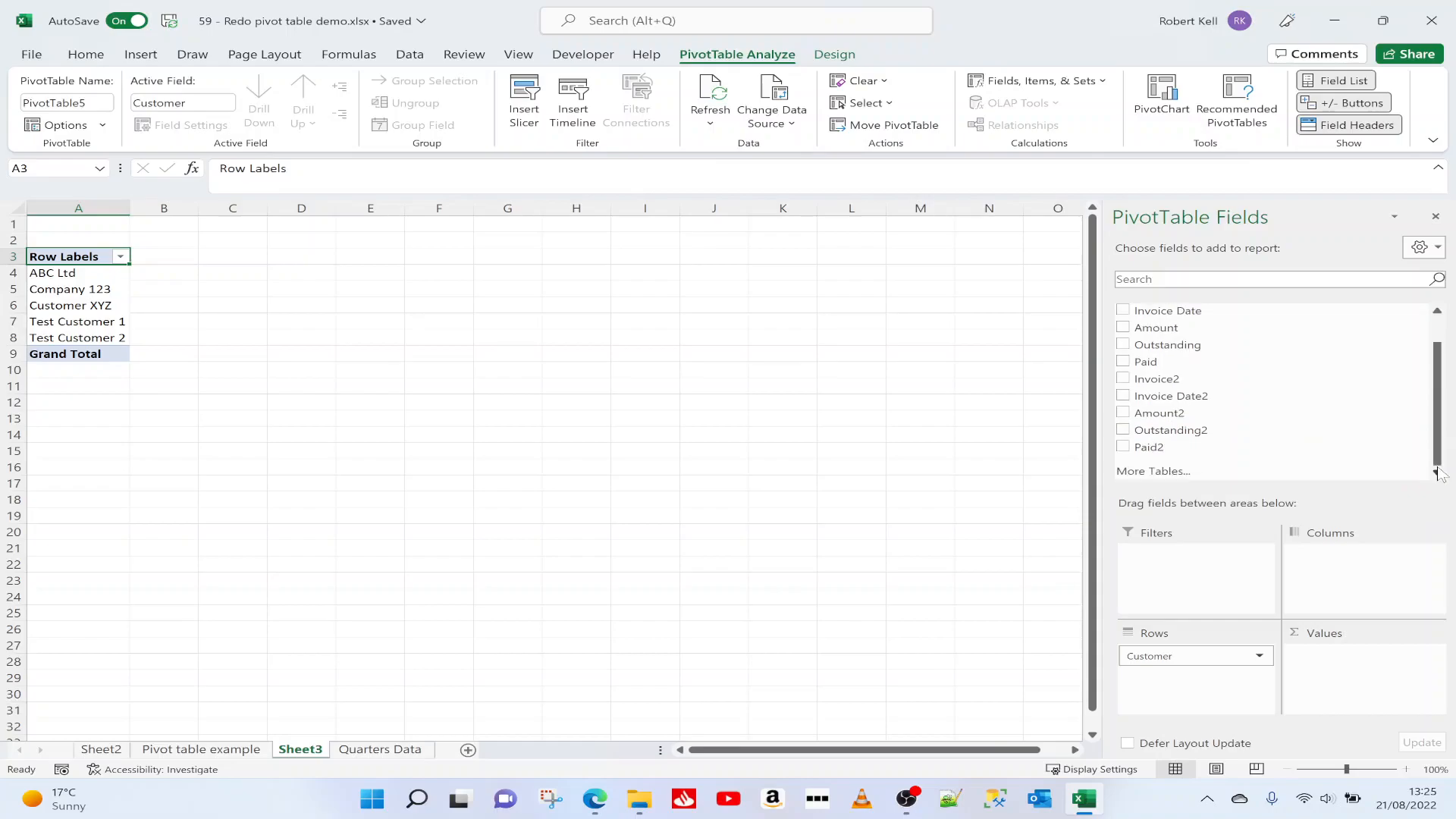
scroll(1439, 466, up, 2)
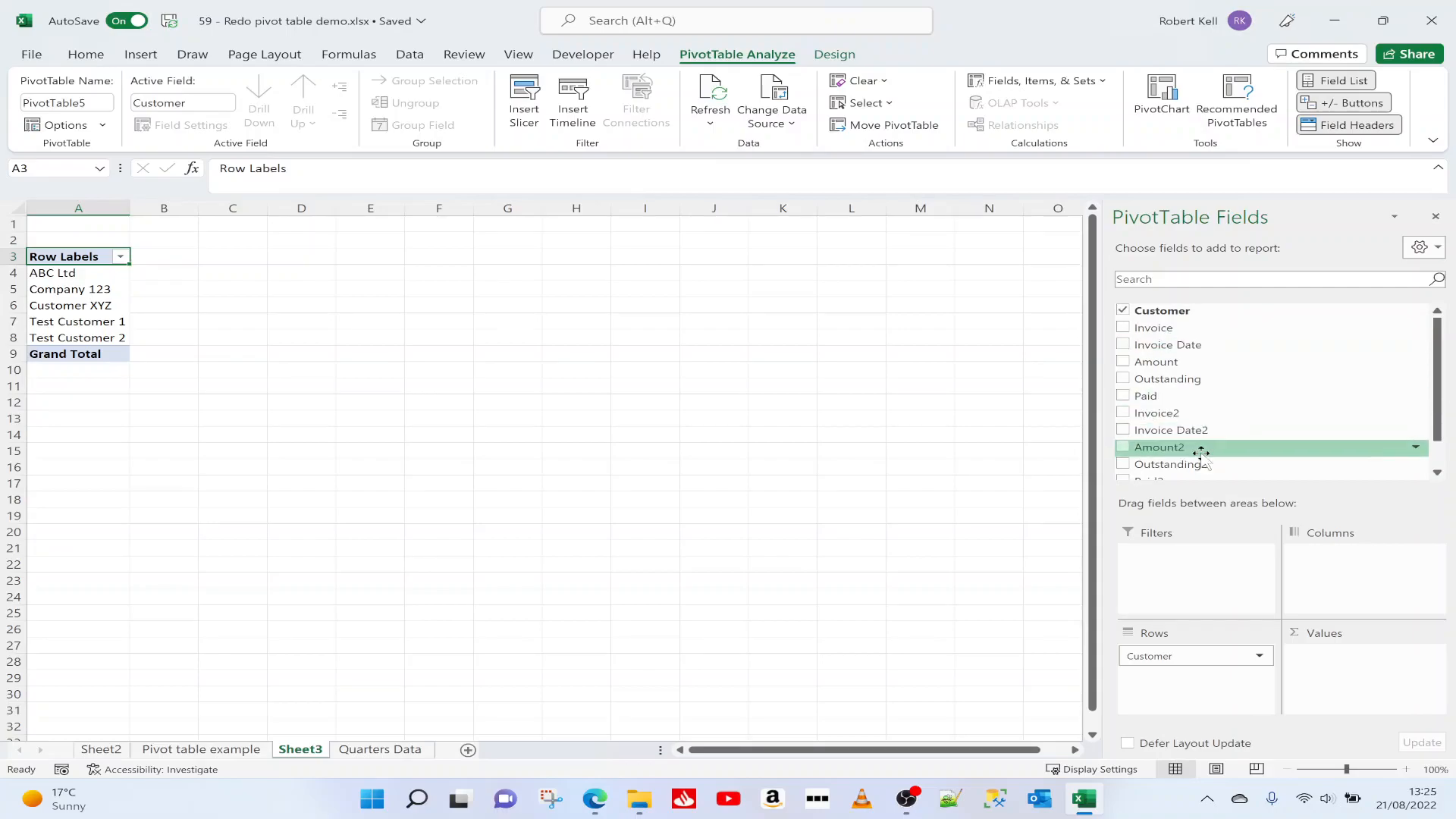
click(1124, 362)
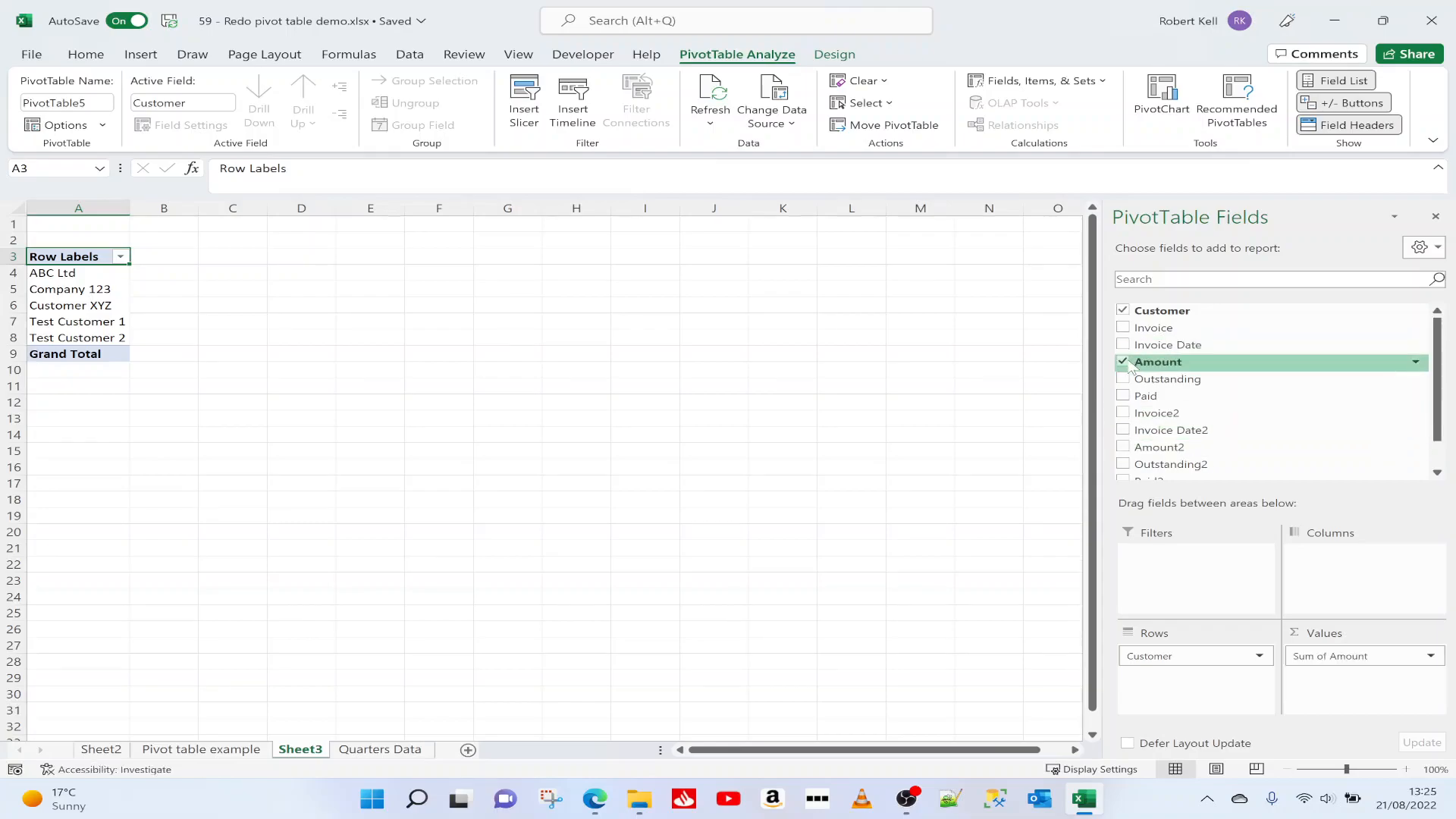
click(1123, 447)
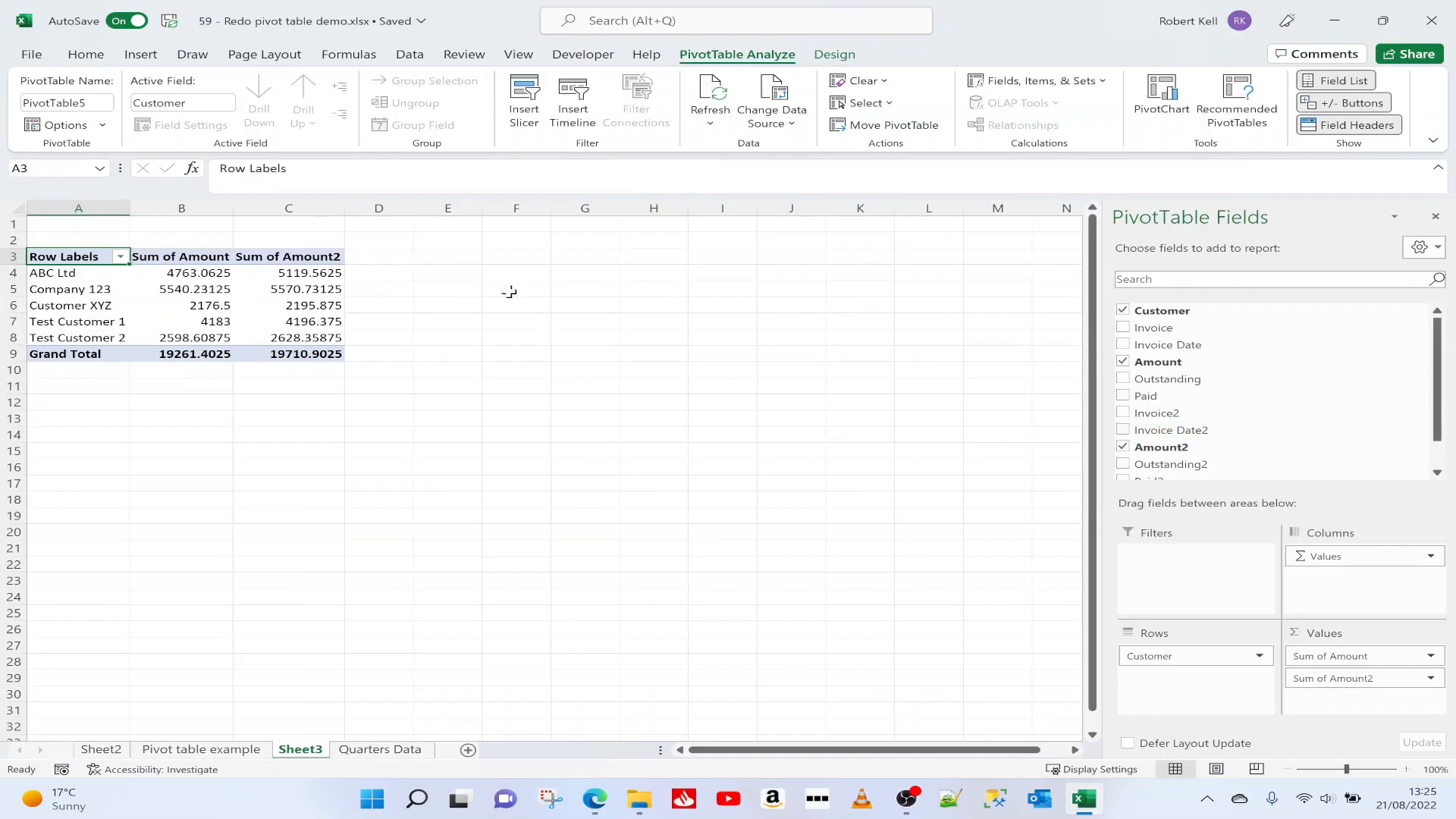
mouse_move(234, 342)
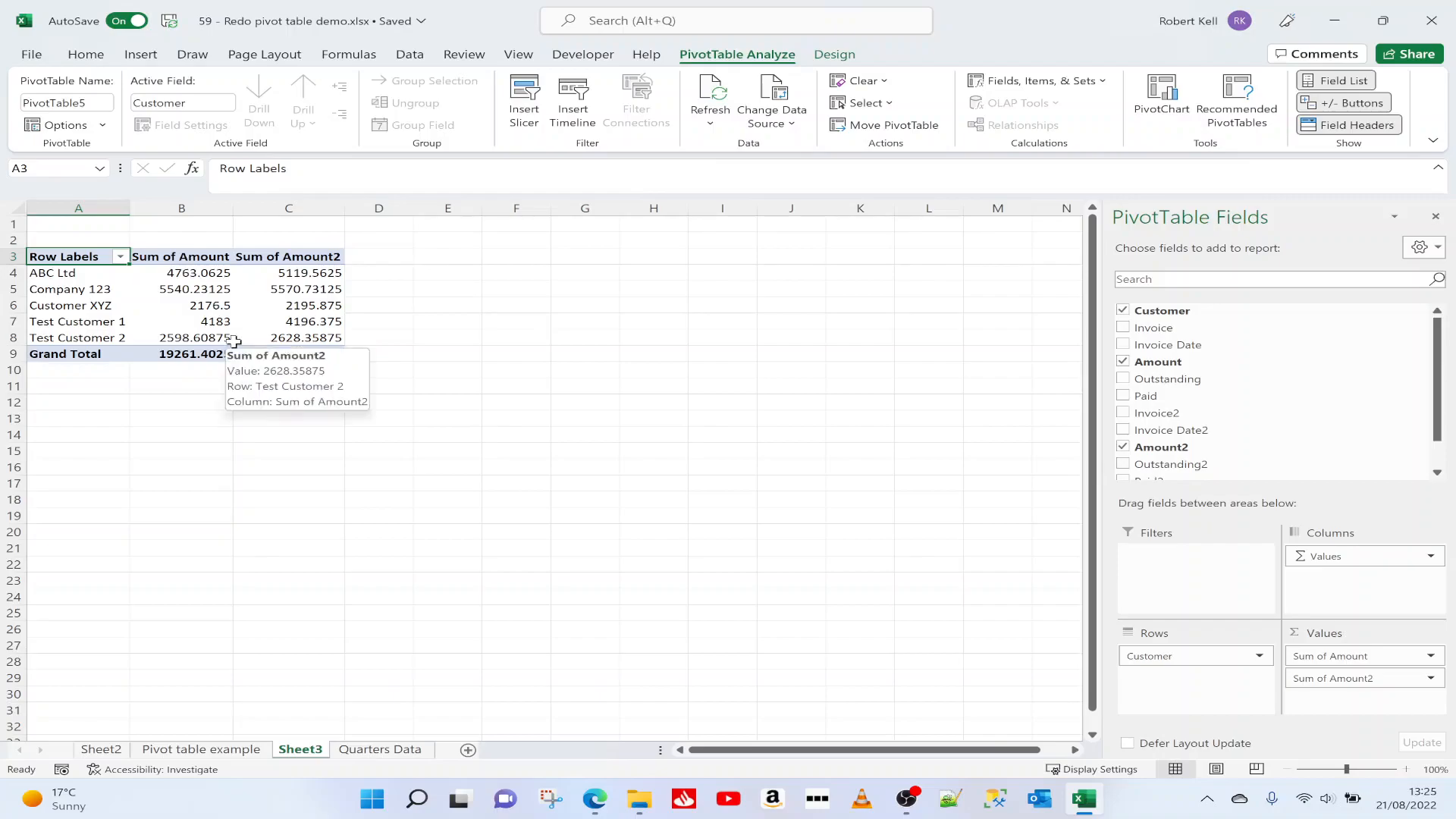
Step: On the Quarters Data sheet, rename the Quarter 1 amount header in D2 as QTR1 Amount
click(380, 749)
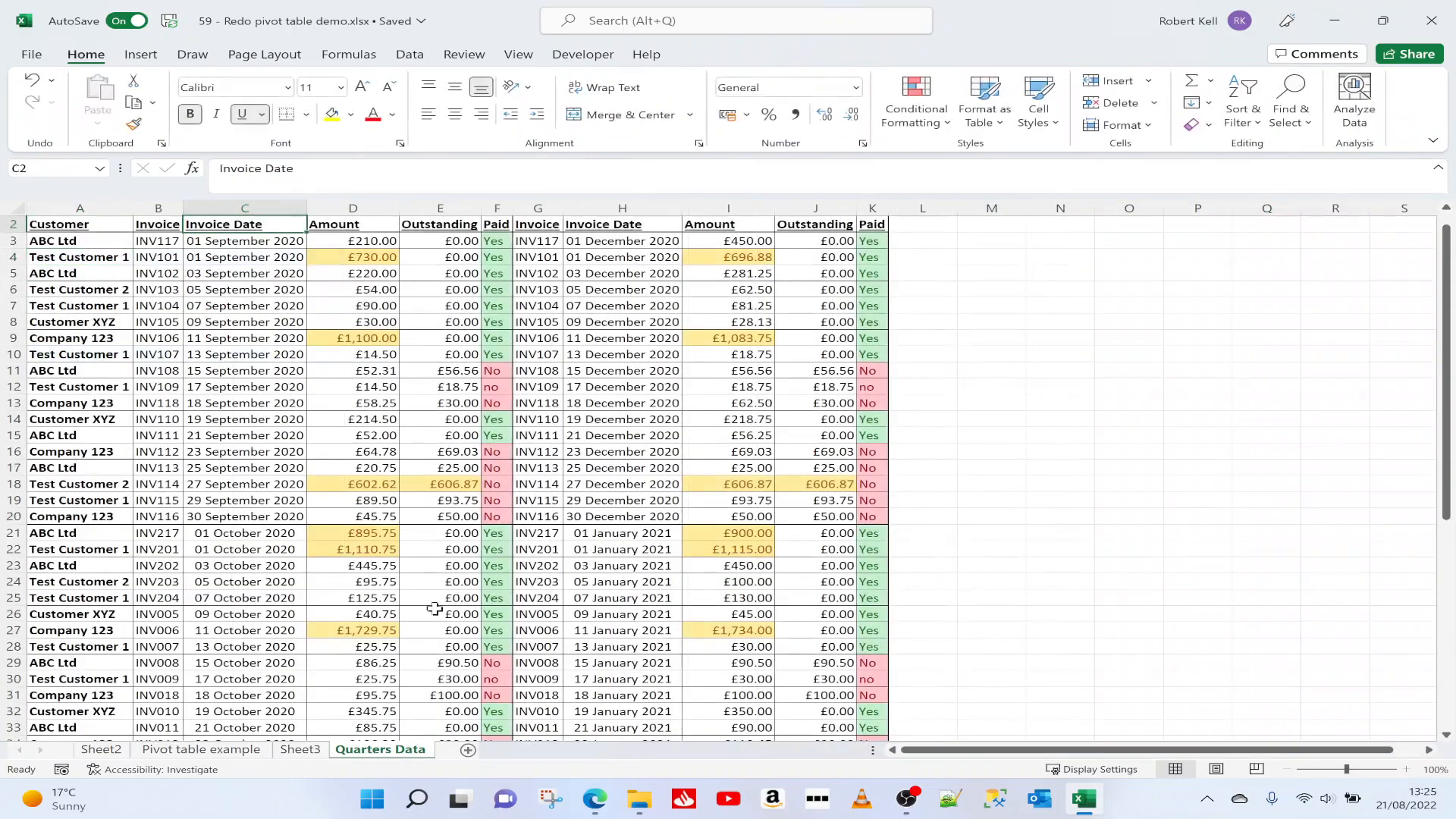
click(324, 223)
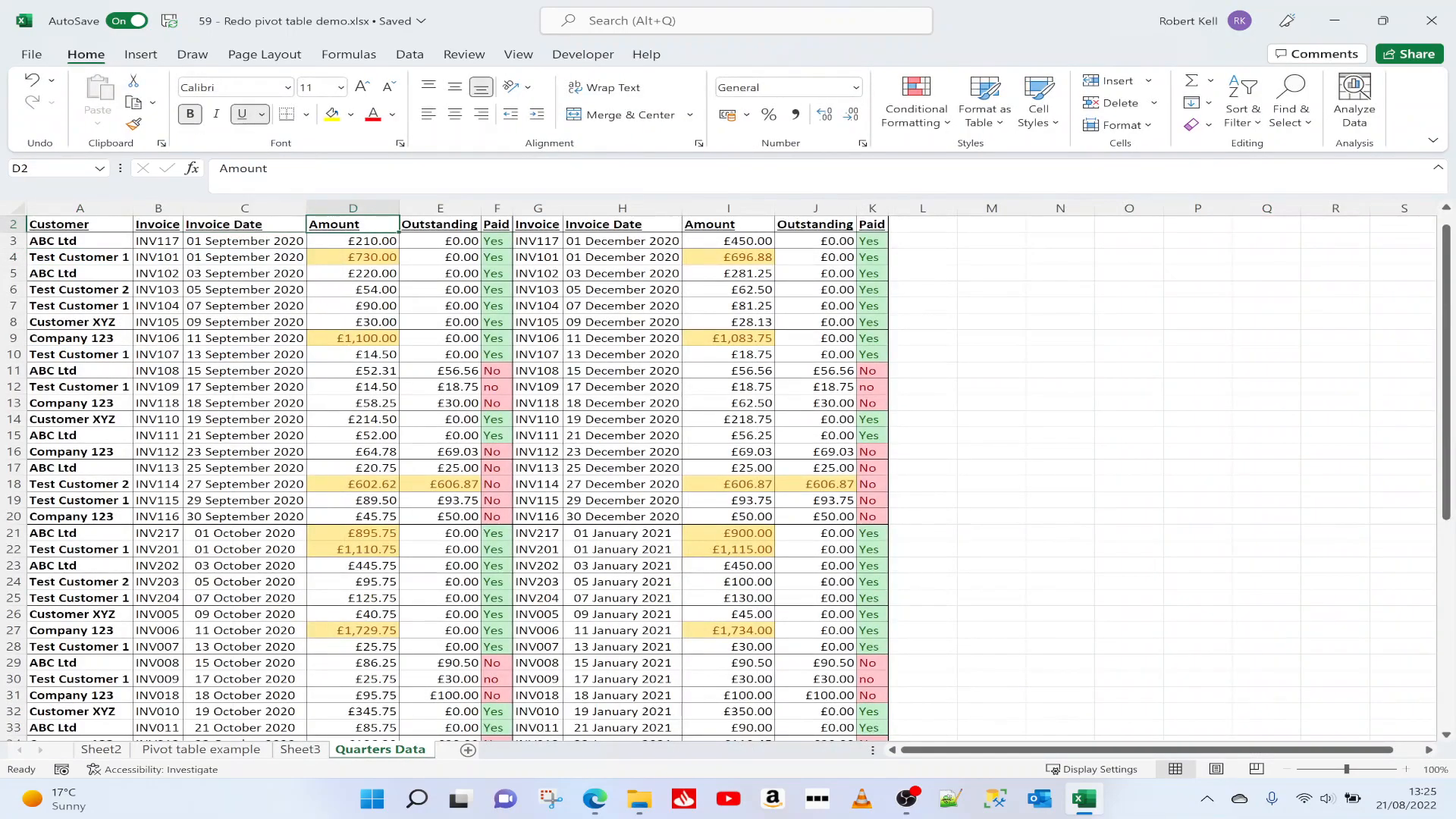
click(219, 168)
text(QTR)
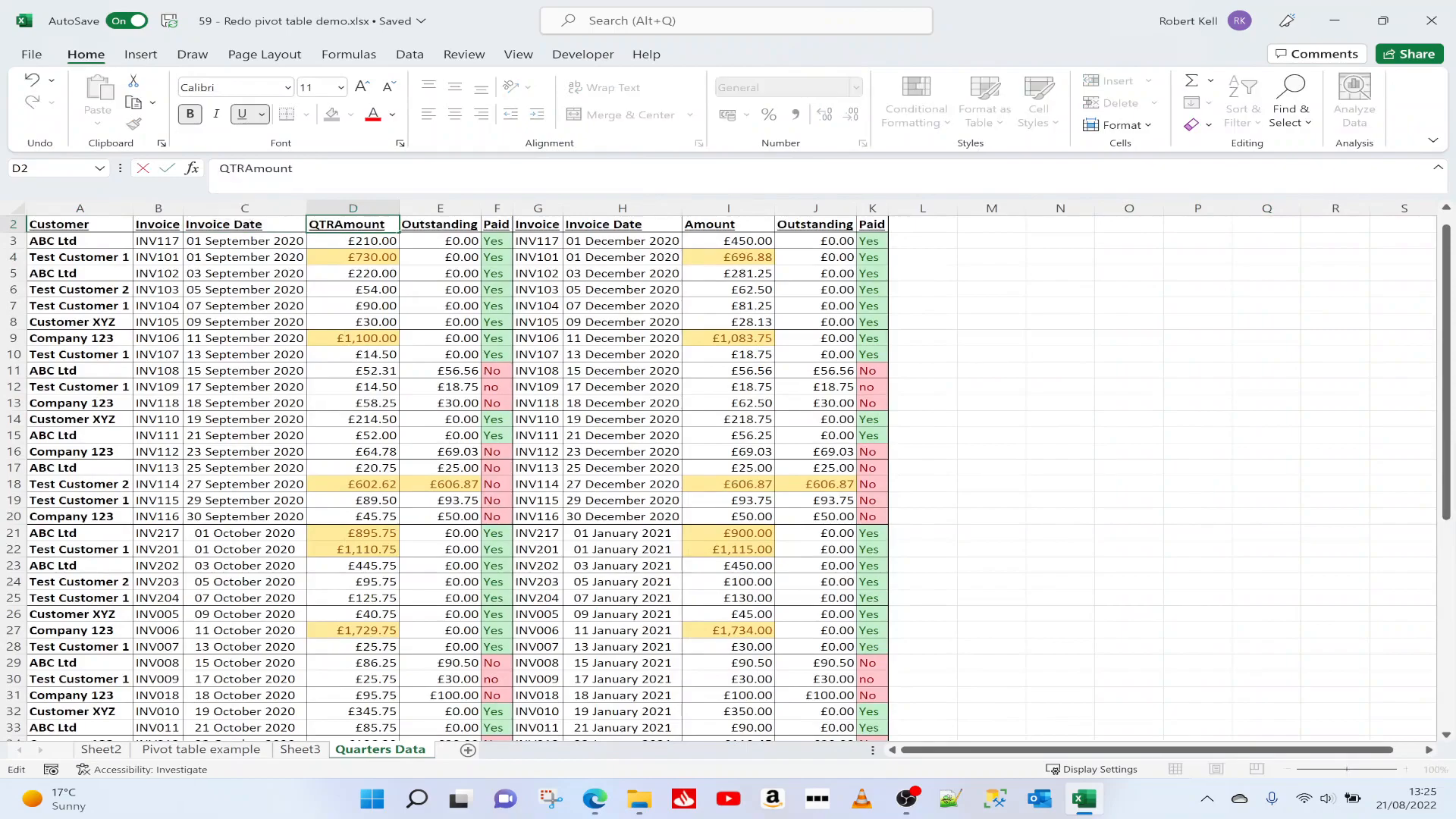
text(1)
key(Return)
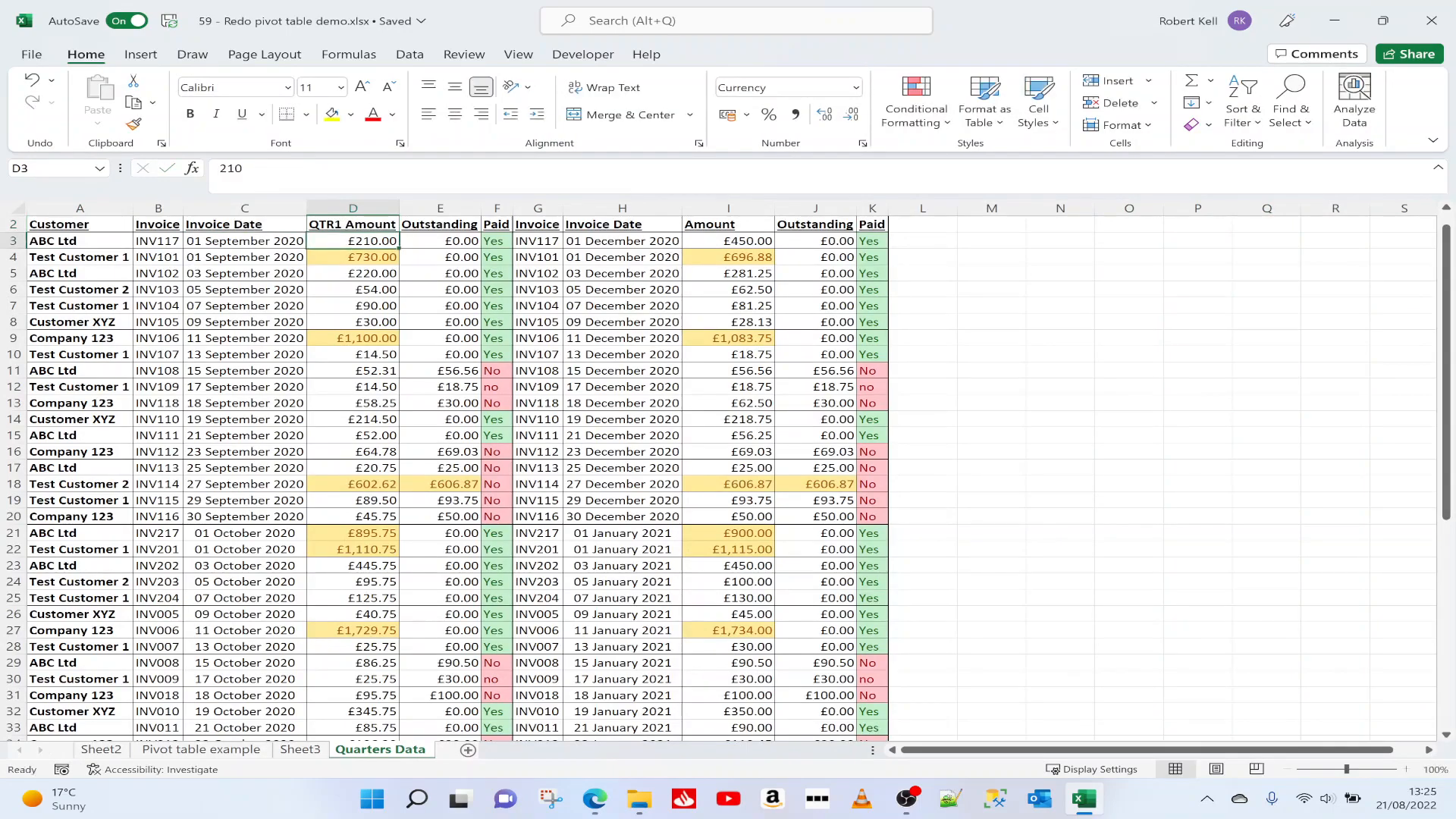
Step: Rename the Quarter 2 amount header in I2 as QTR2 Amount
click(723, 225)
click(219, 168)
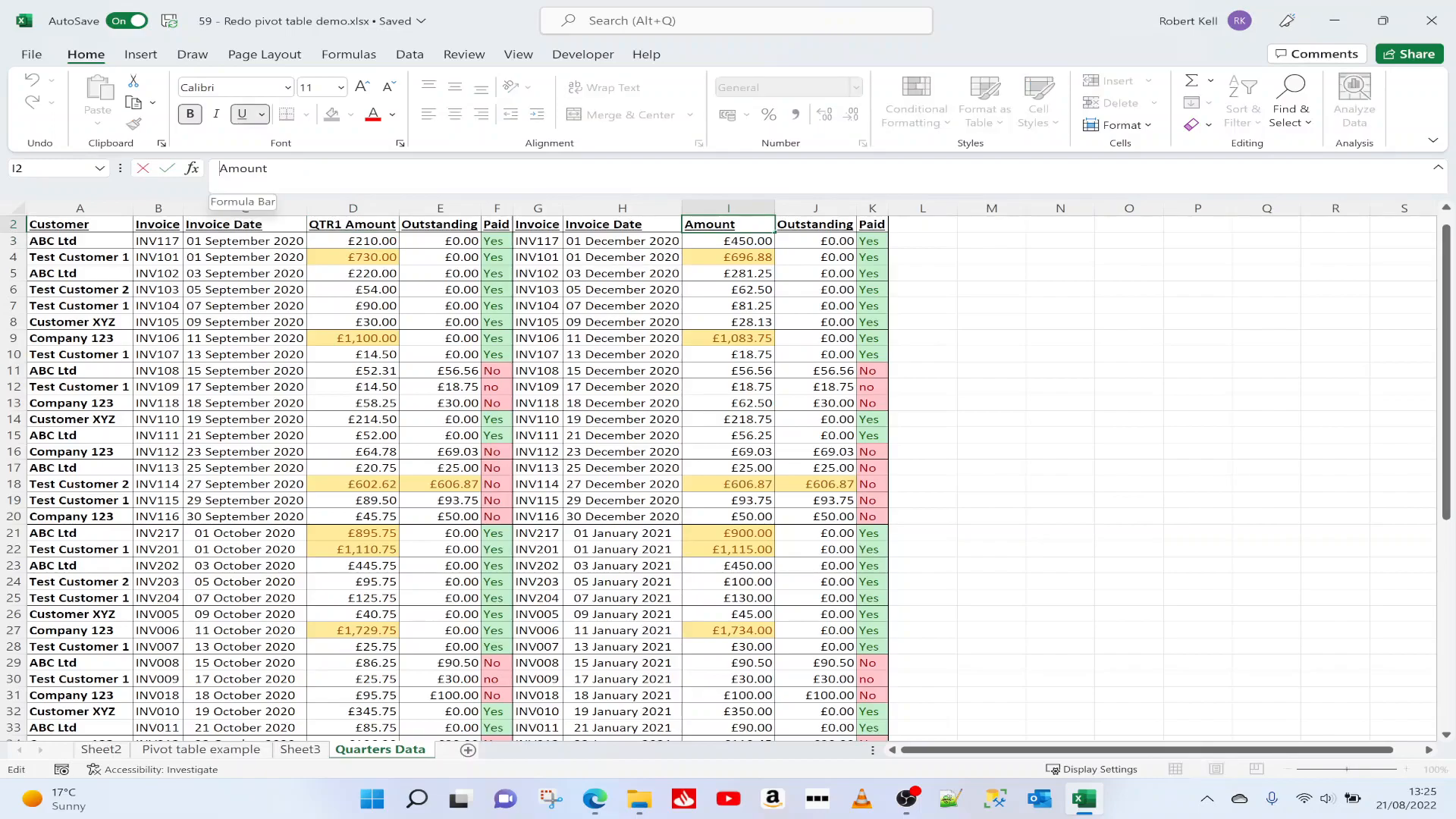
text(QTR2)
key(Return)
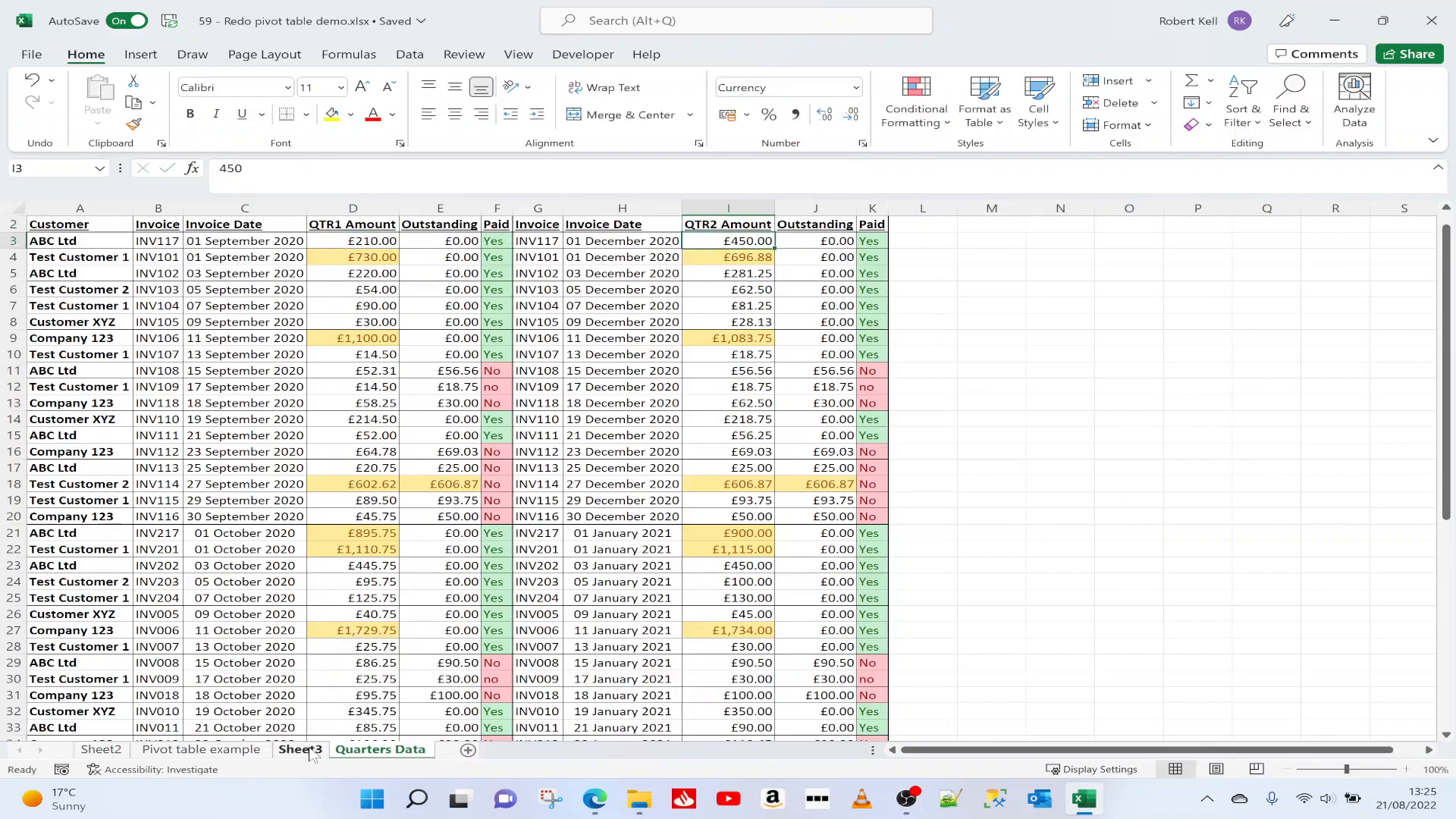
Step: Refresh the Customer PivotTable on Sheet3 so its field list picks up the renamed Quarters Data headers
click(303, 749)
click(196, 270)
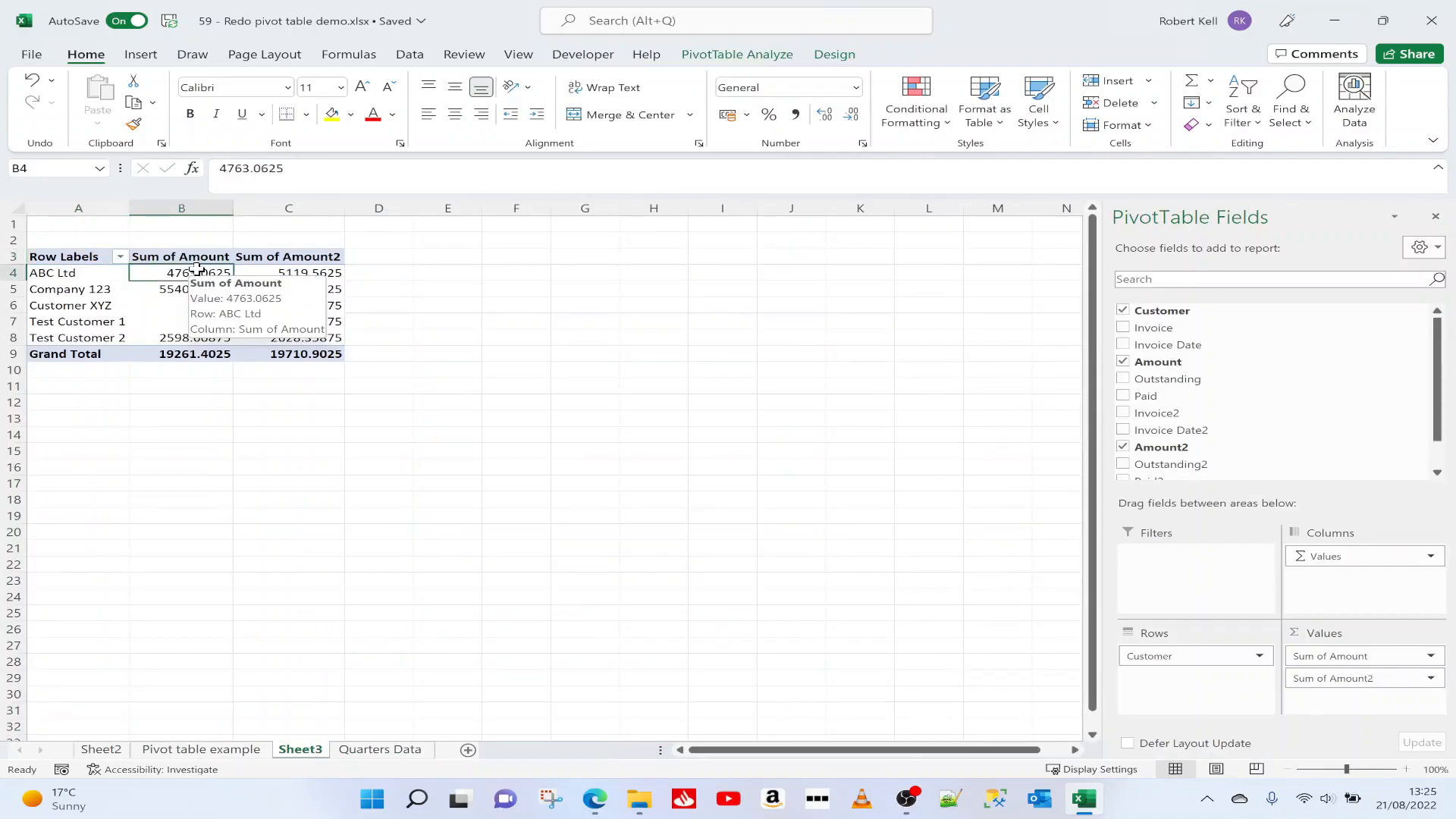
click(834, 54)
click(787, 57)
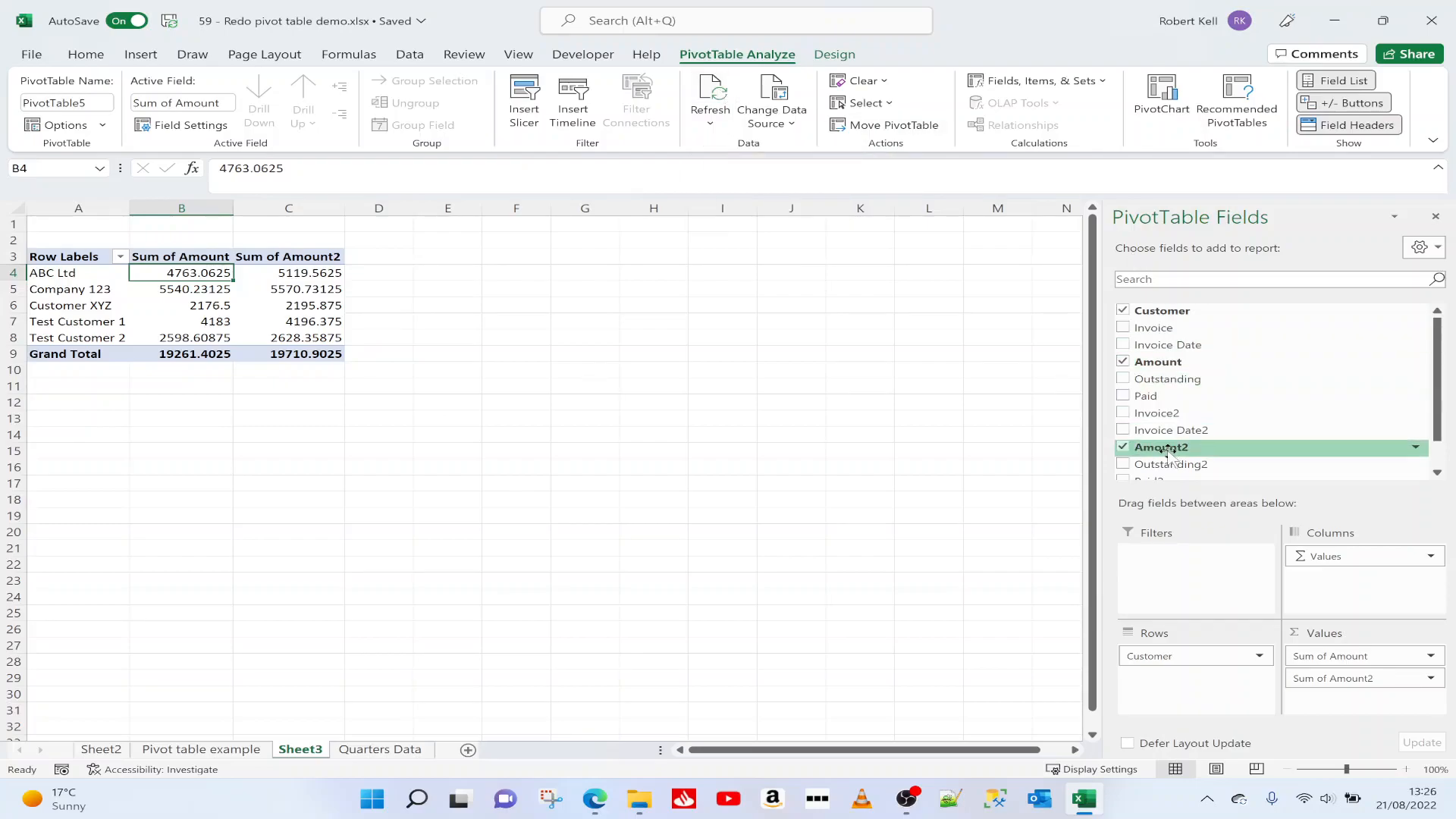
click(402, 750)
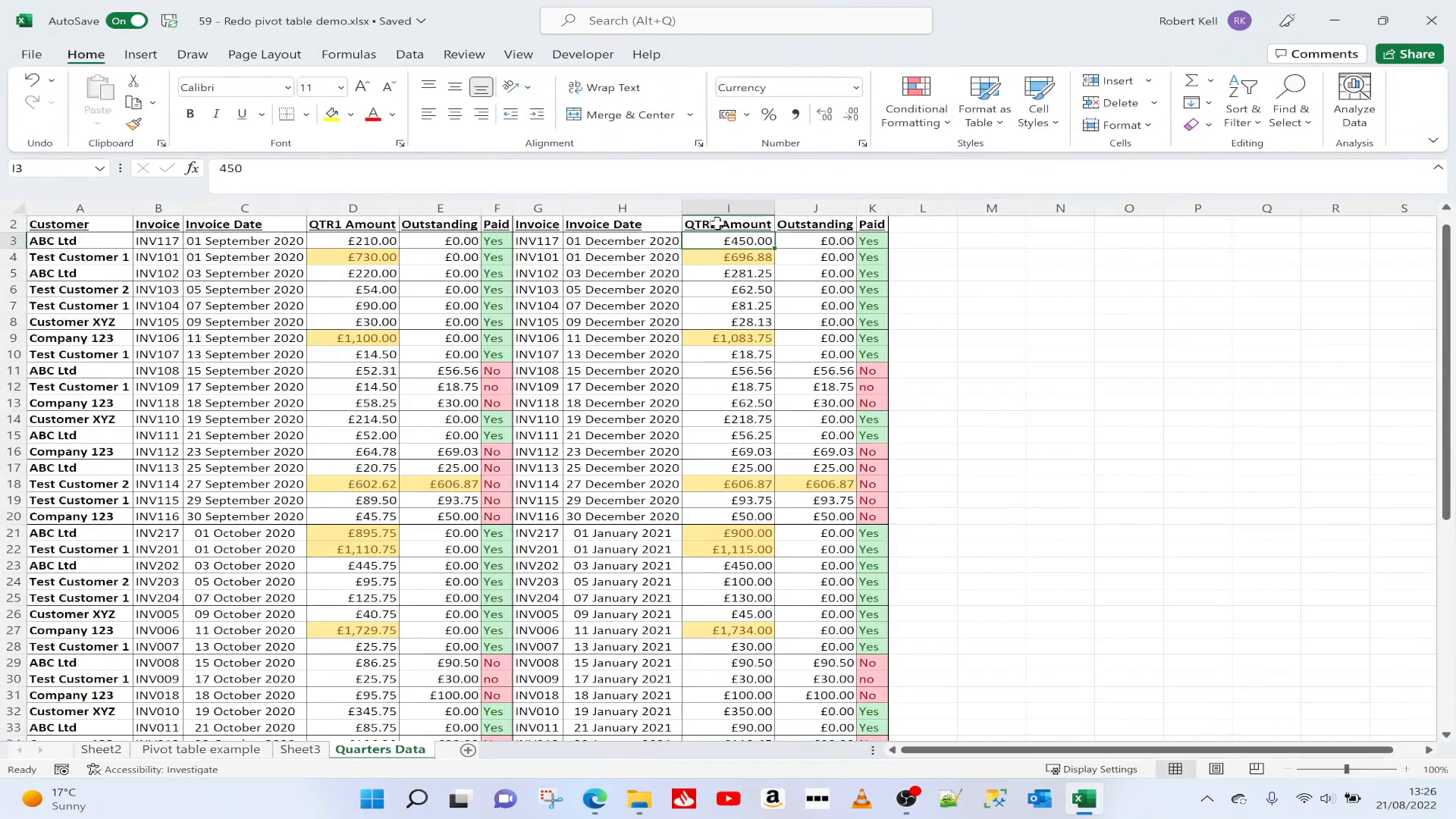
click(300, 750)
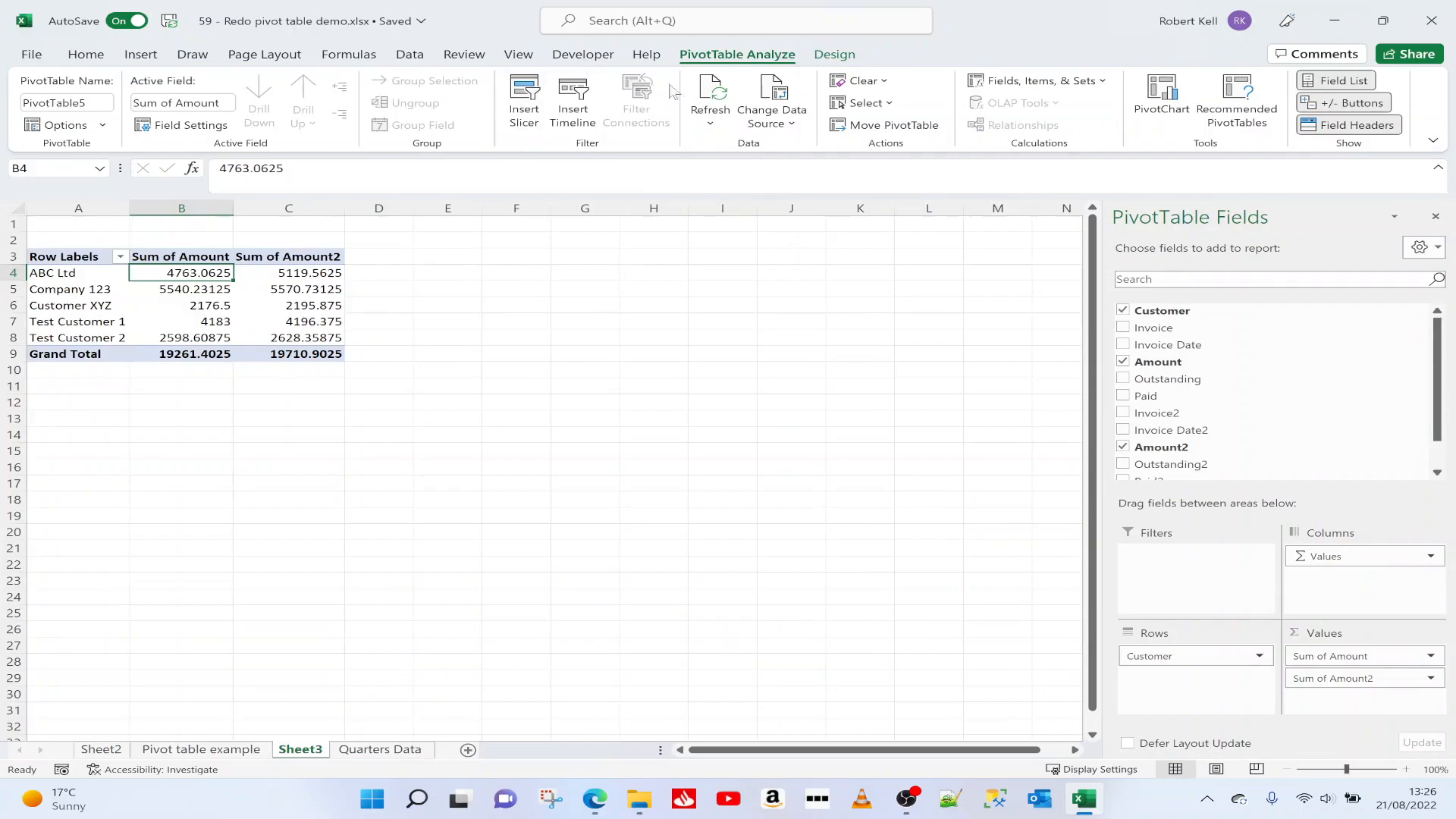
click(709, 94)
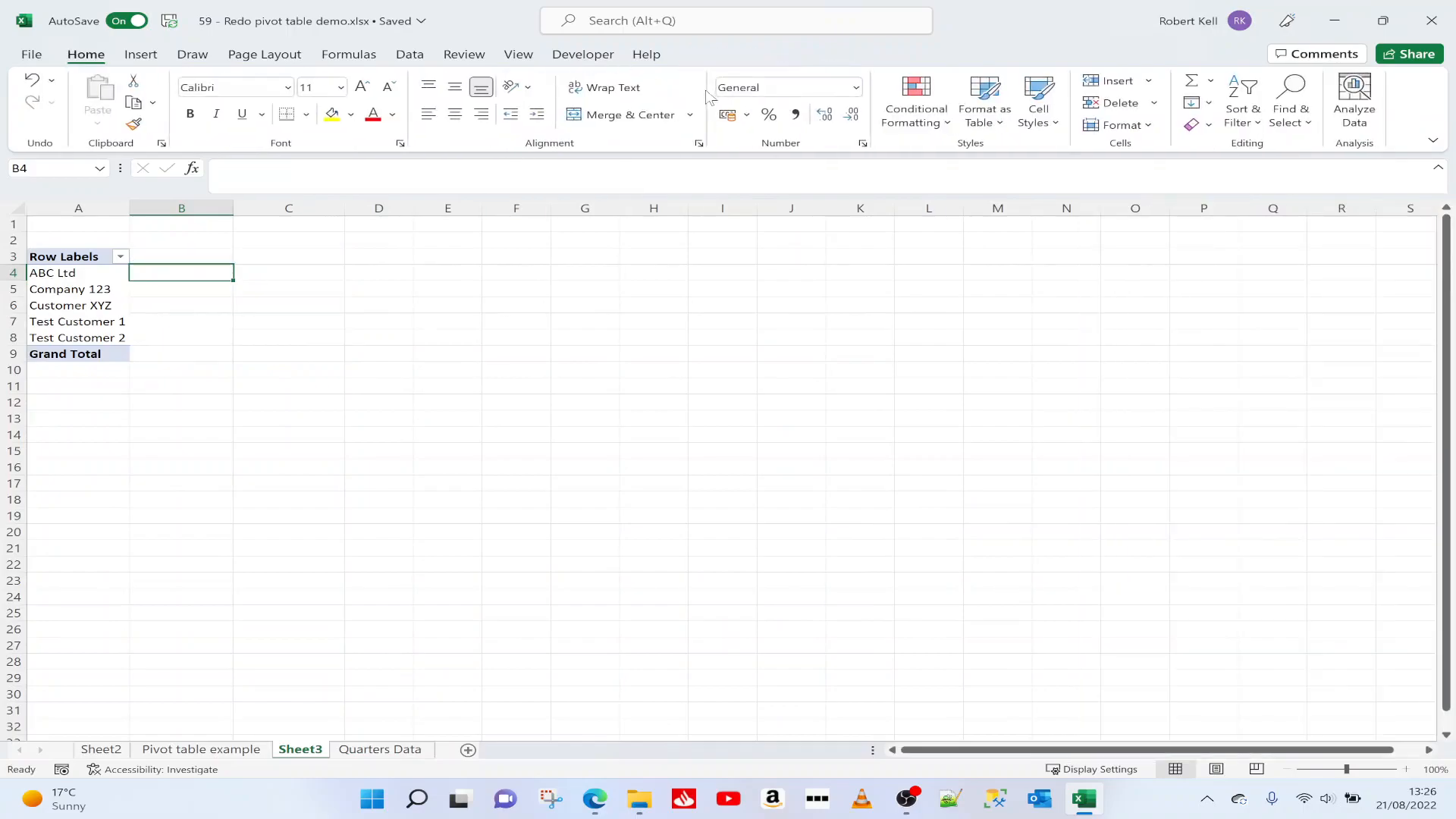
Step: Add QTR1 Amount and QTR2 Amount to the values of the Sheet3 PivotTable
click(96, 274)
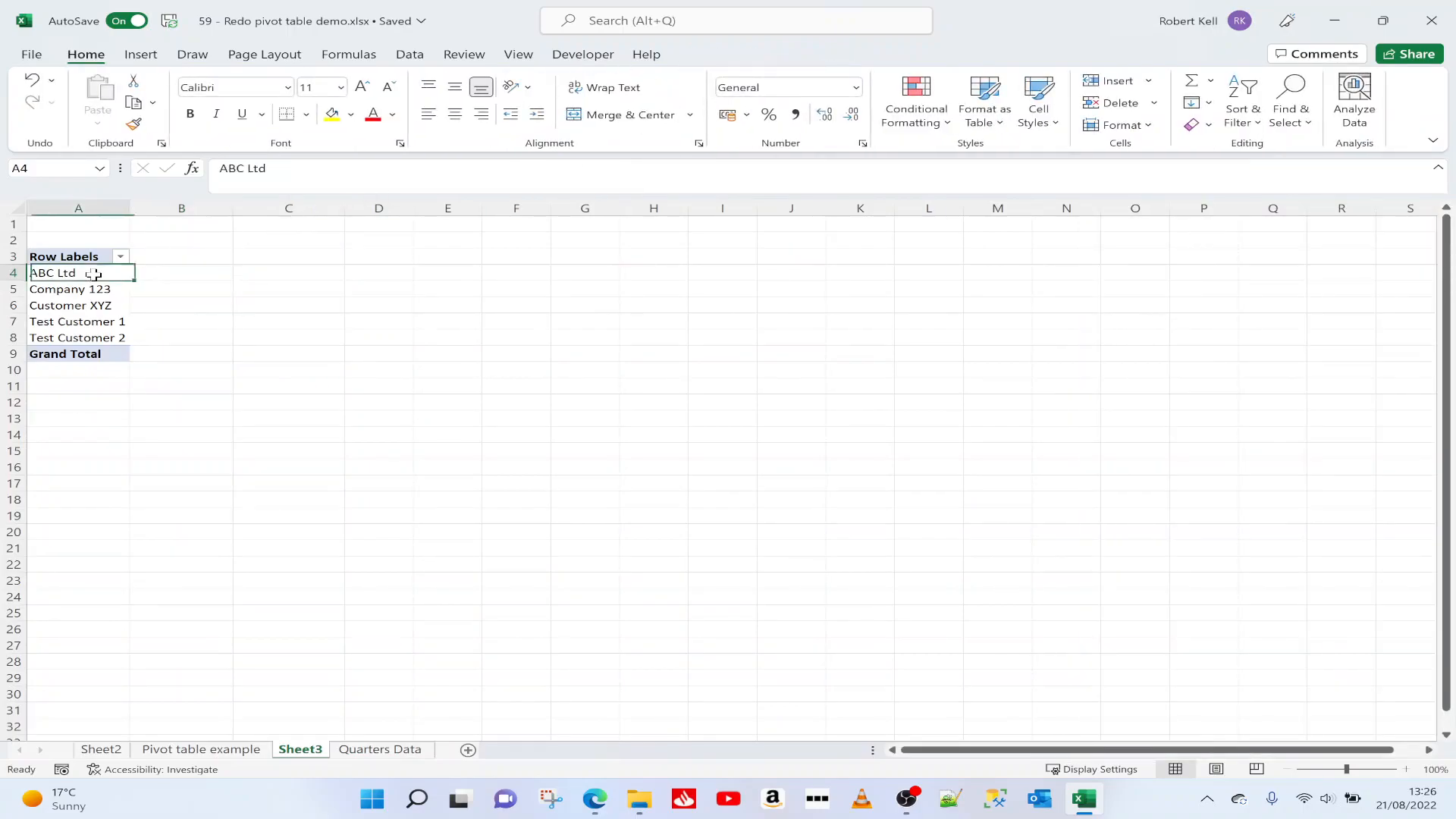
click(1124, 362)
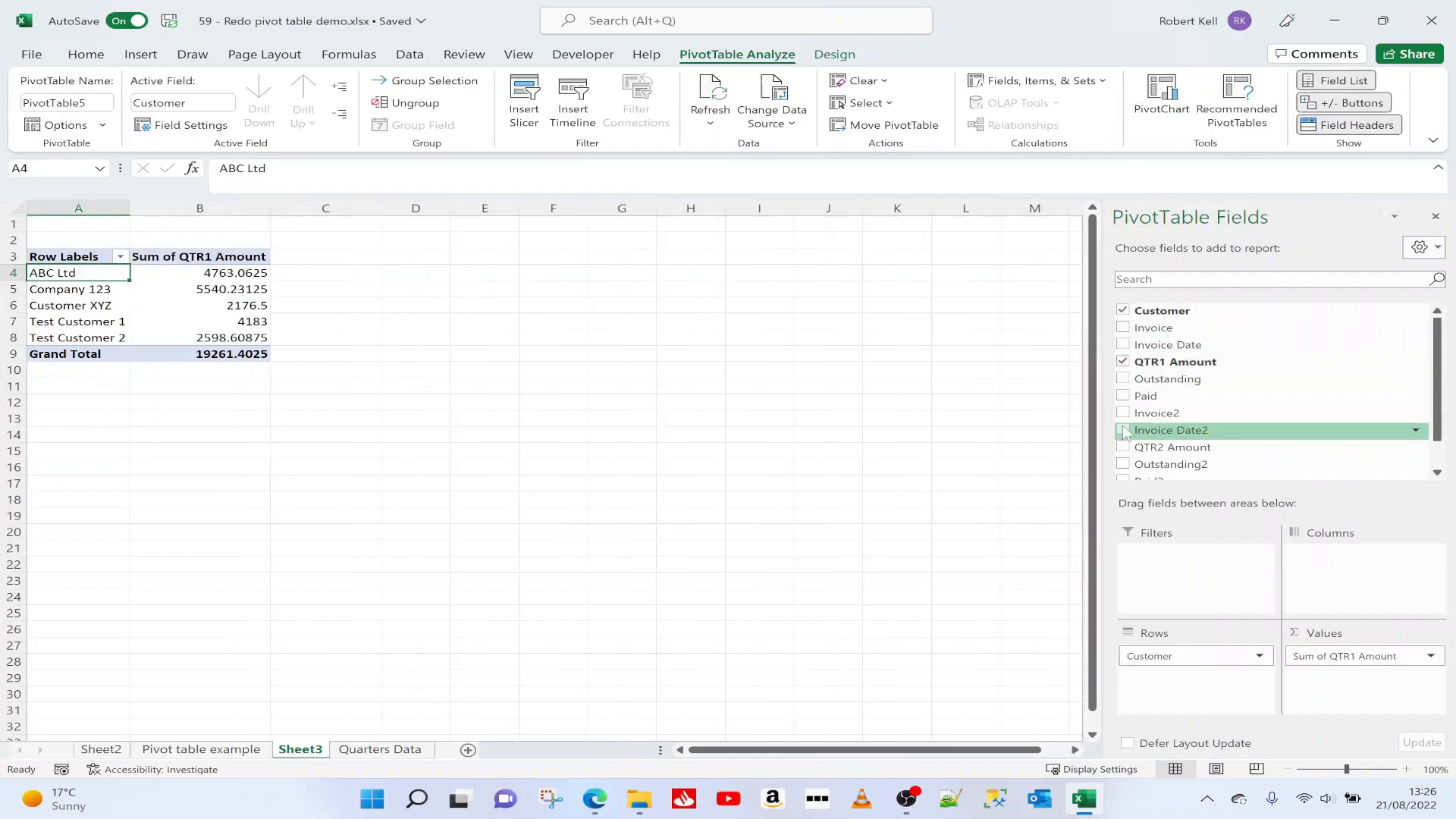
click(1123, 447)
click(508, 289)
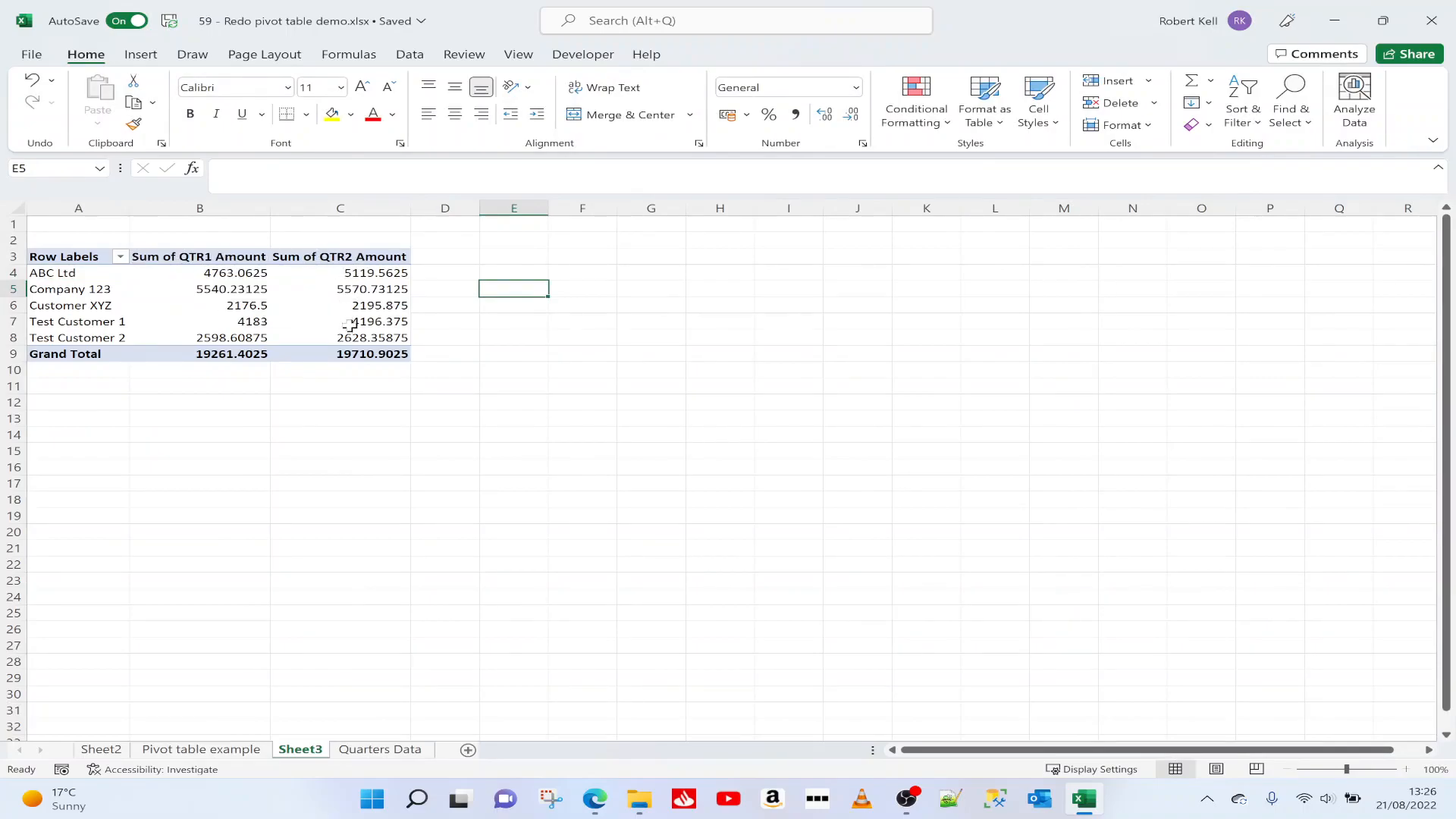
mouse_move(311, 355)
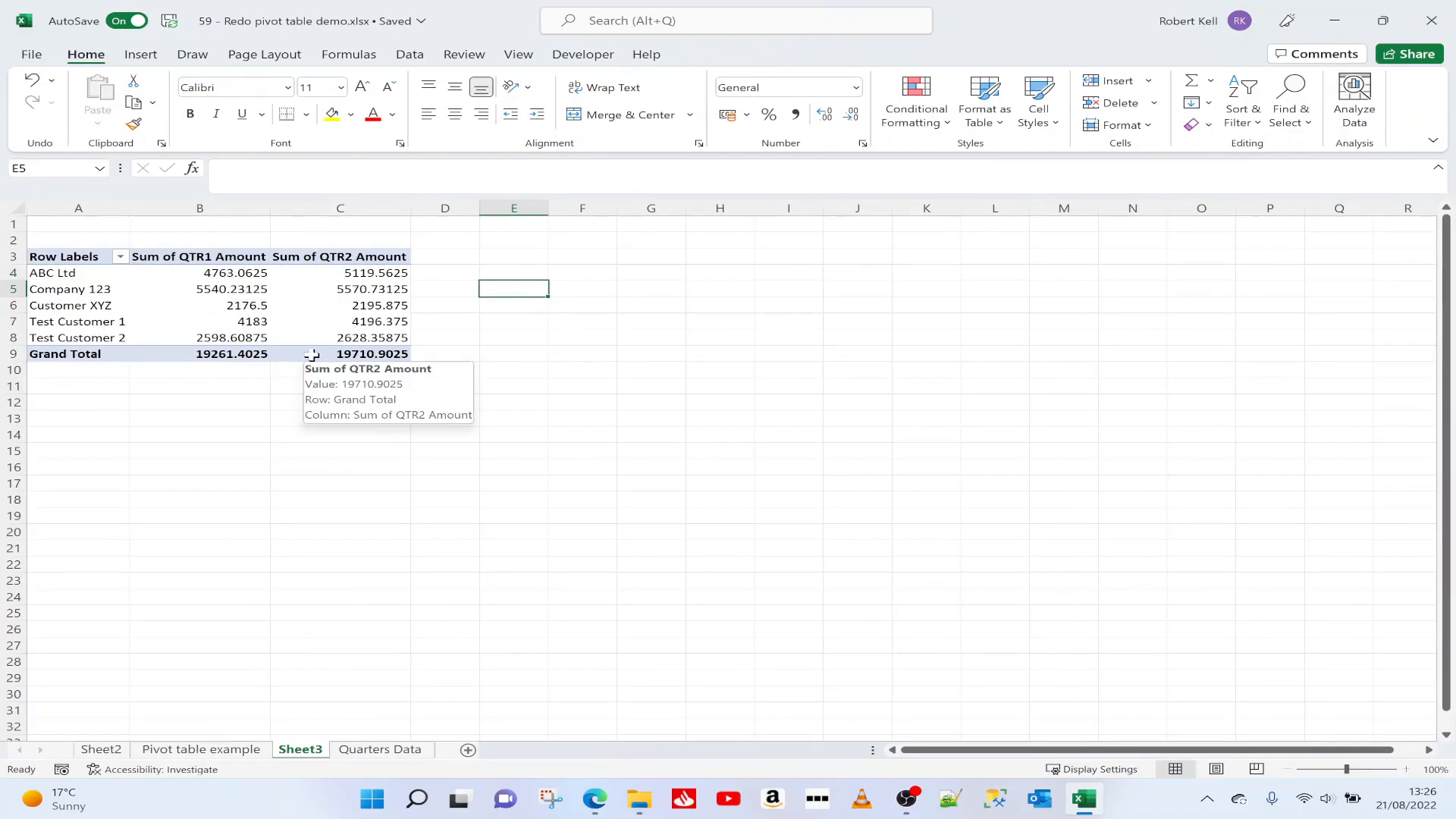
click(647, 353)
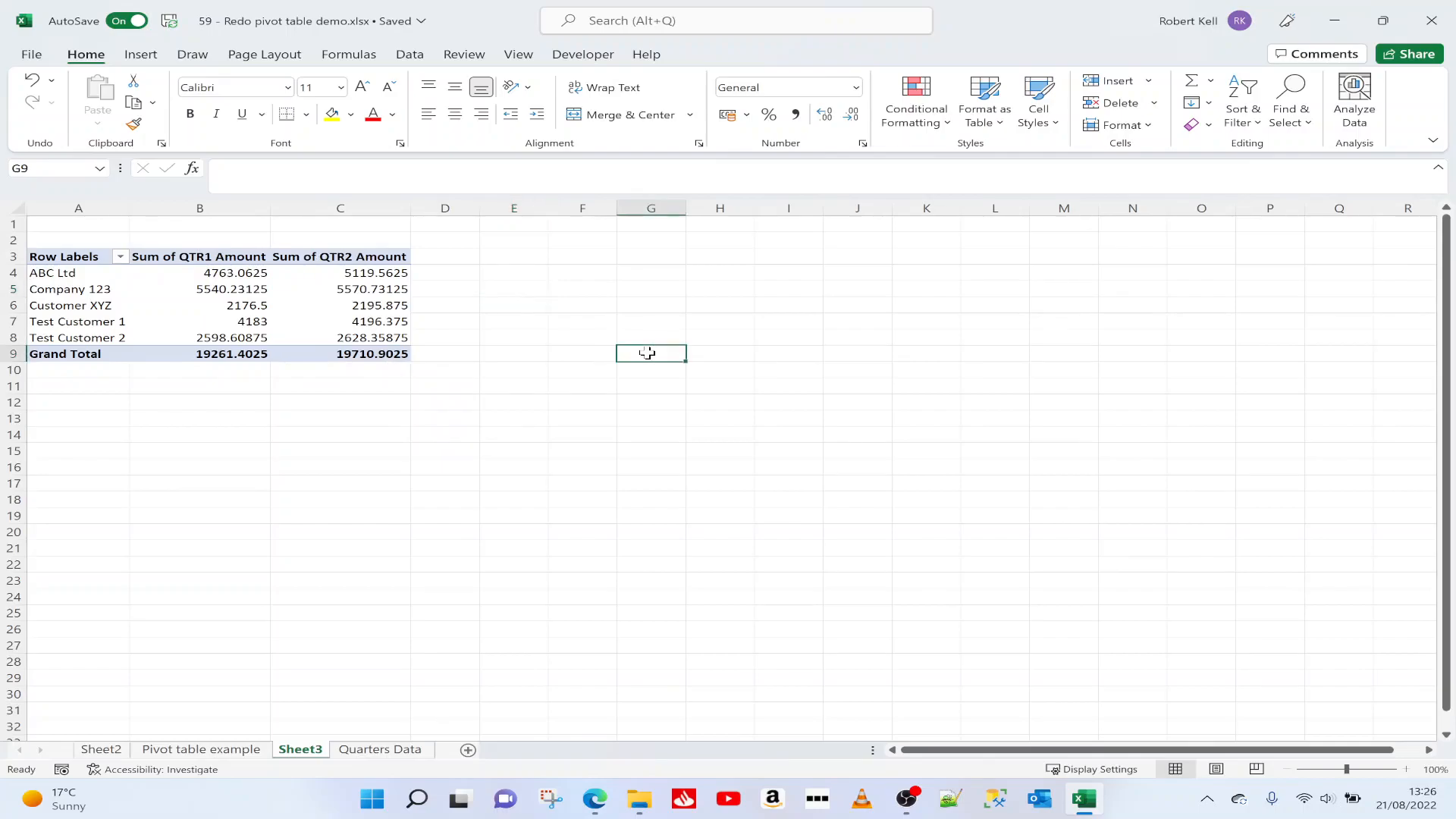